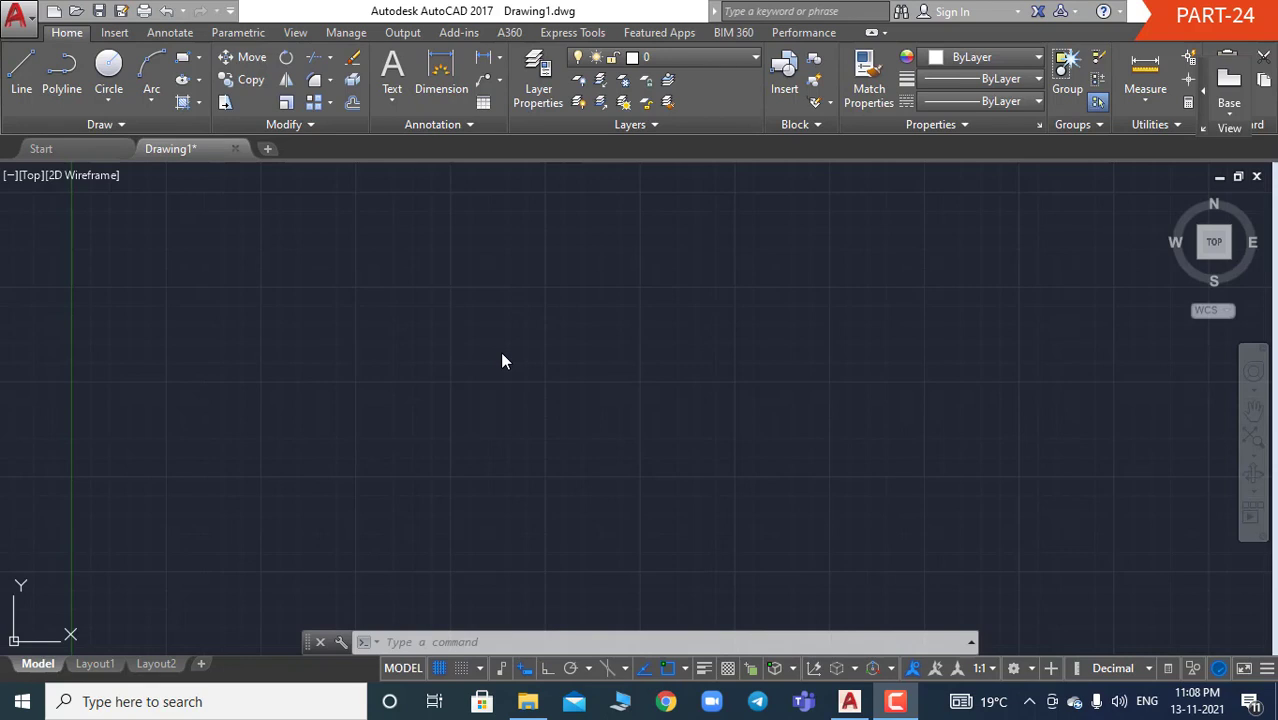
Insert an empty Standard-style table with 5 columns and 10 data rows, column width 2.50 and row height 1, in the empty drawing area.
click(466, 641)
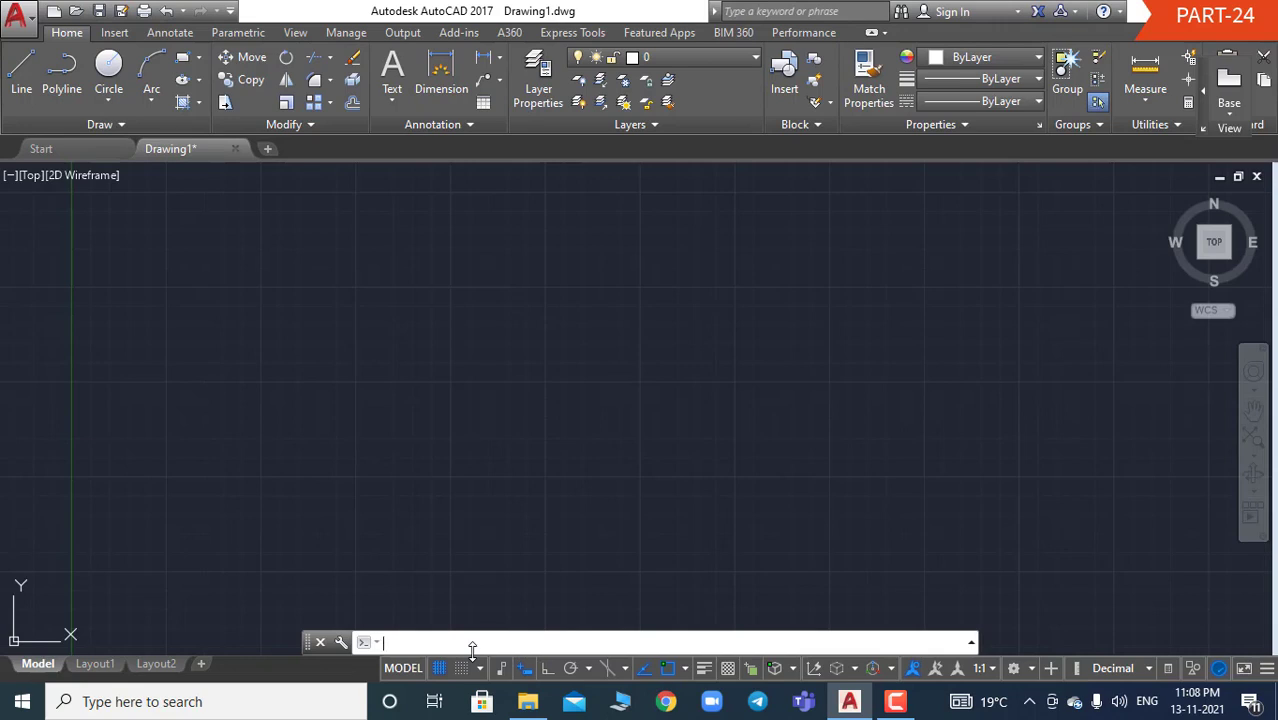
key(Escape)
key(Escape)
key(Escape)
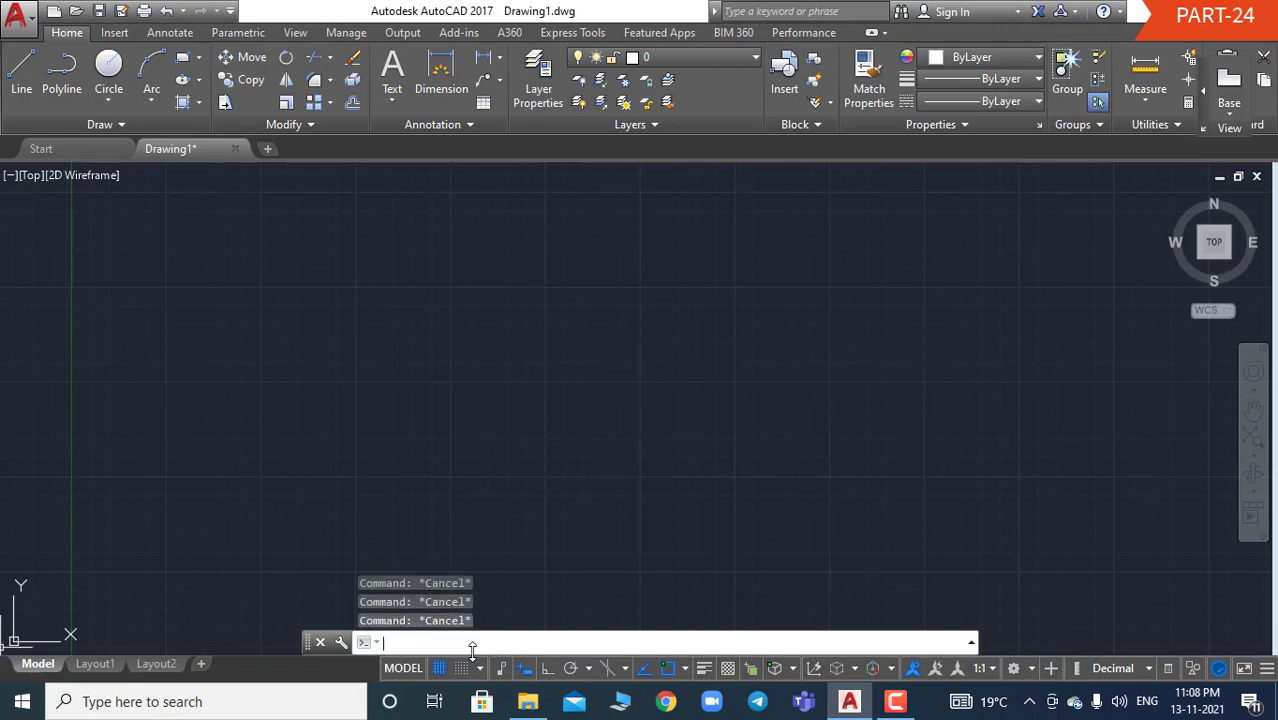
text(TABLE)
key(Return)
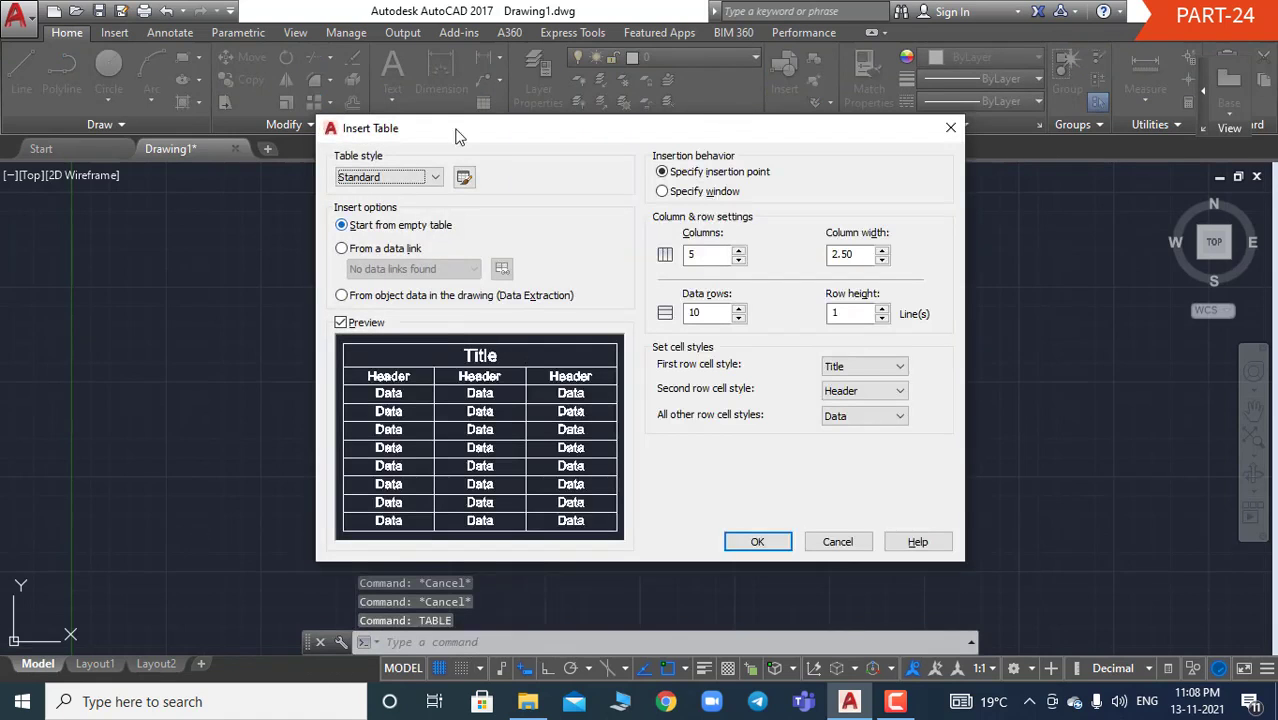
drag(458, 135, 364, 58)
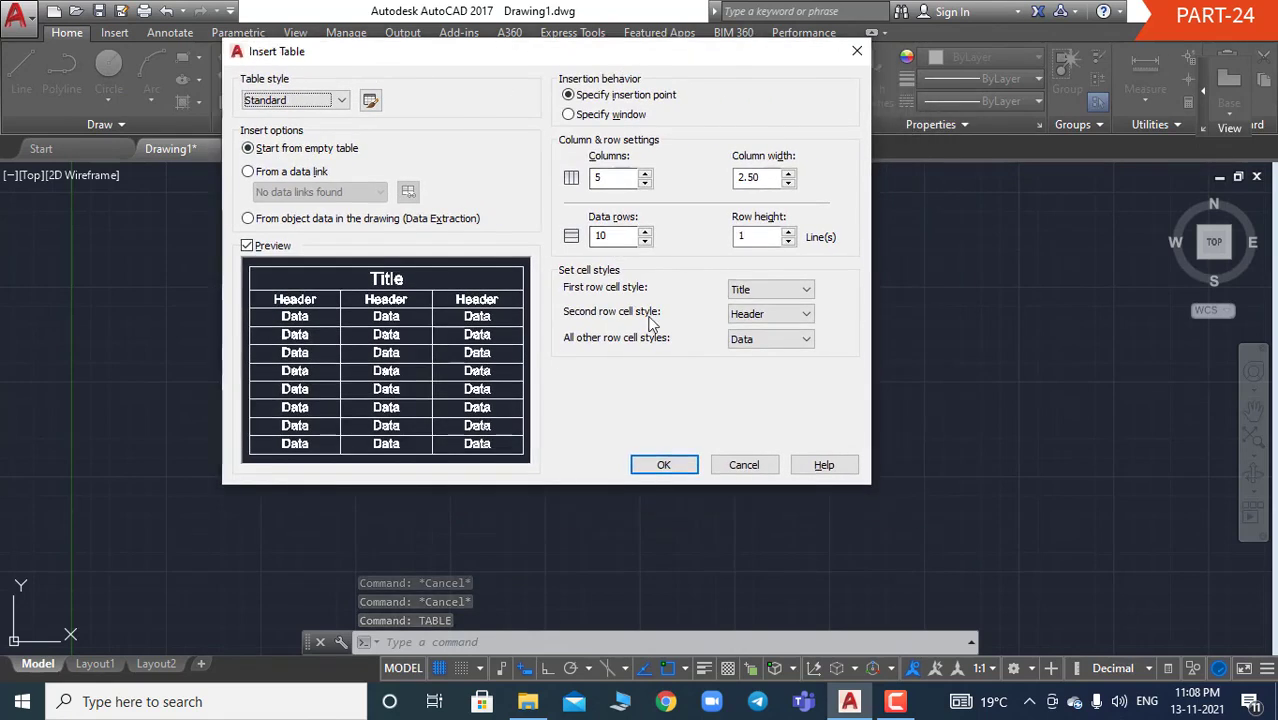
double_click(618, 178)
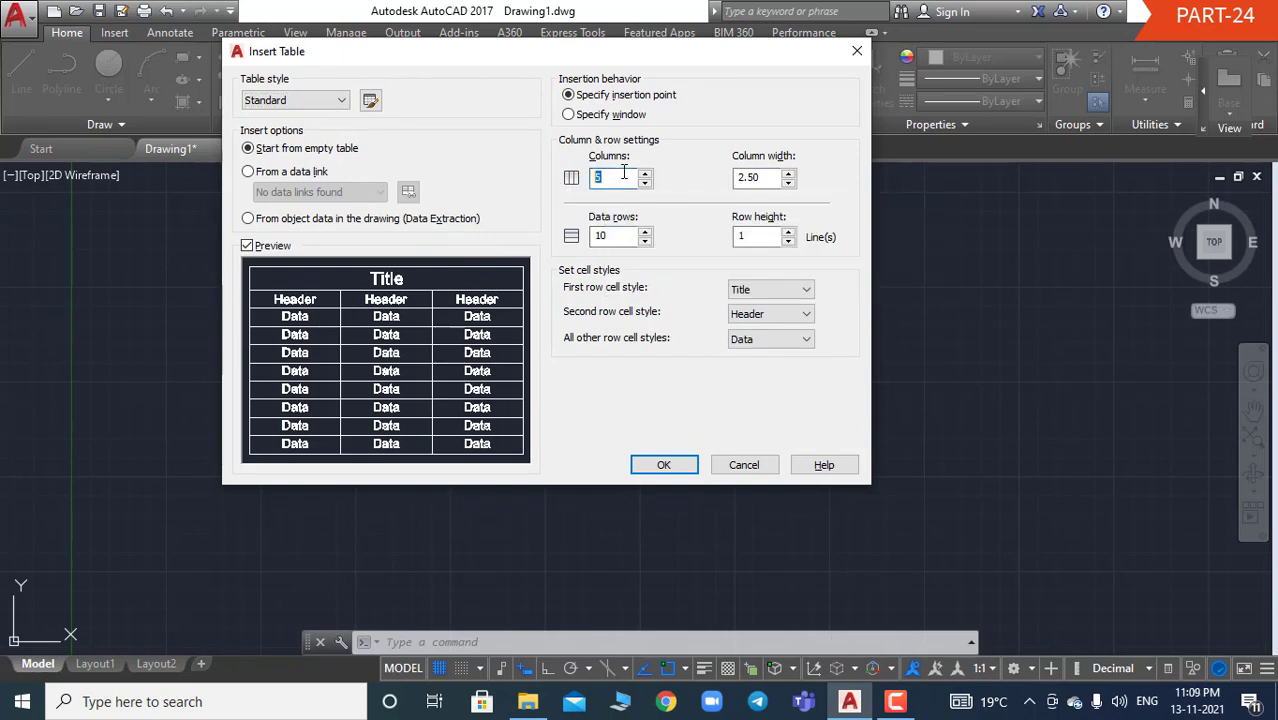
click(616, 177)
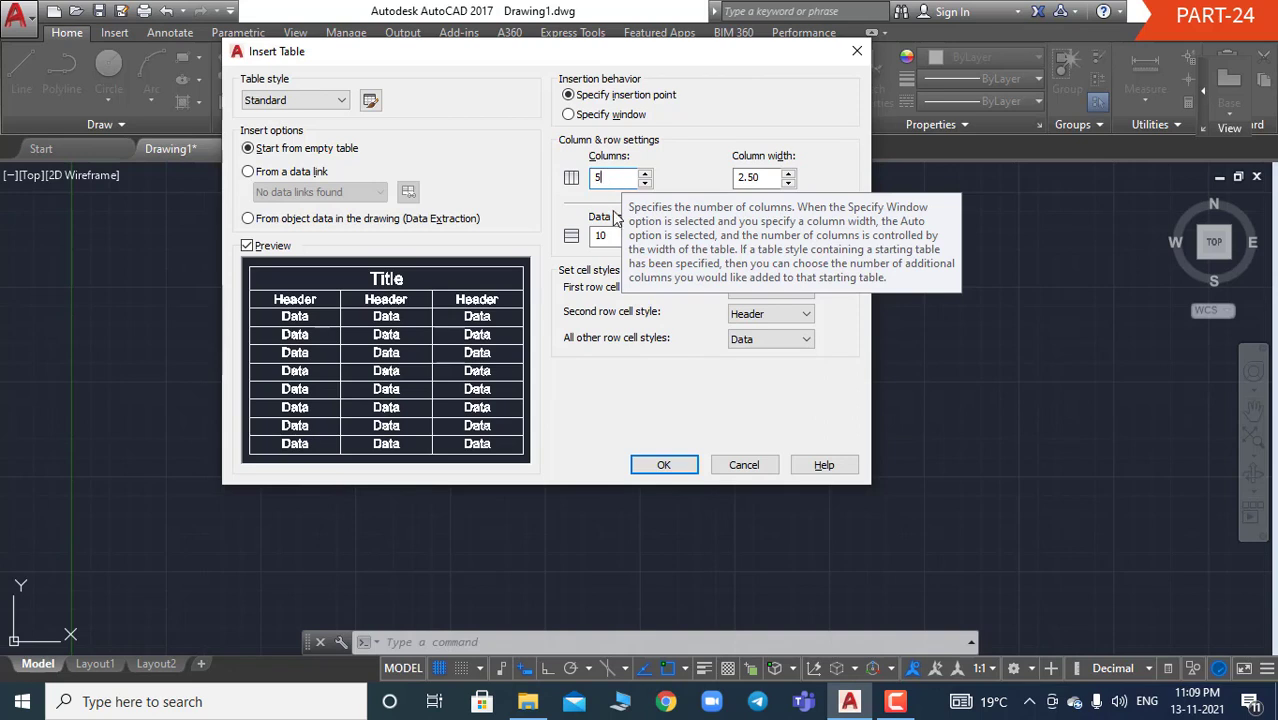
double_click(604, 178)
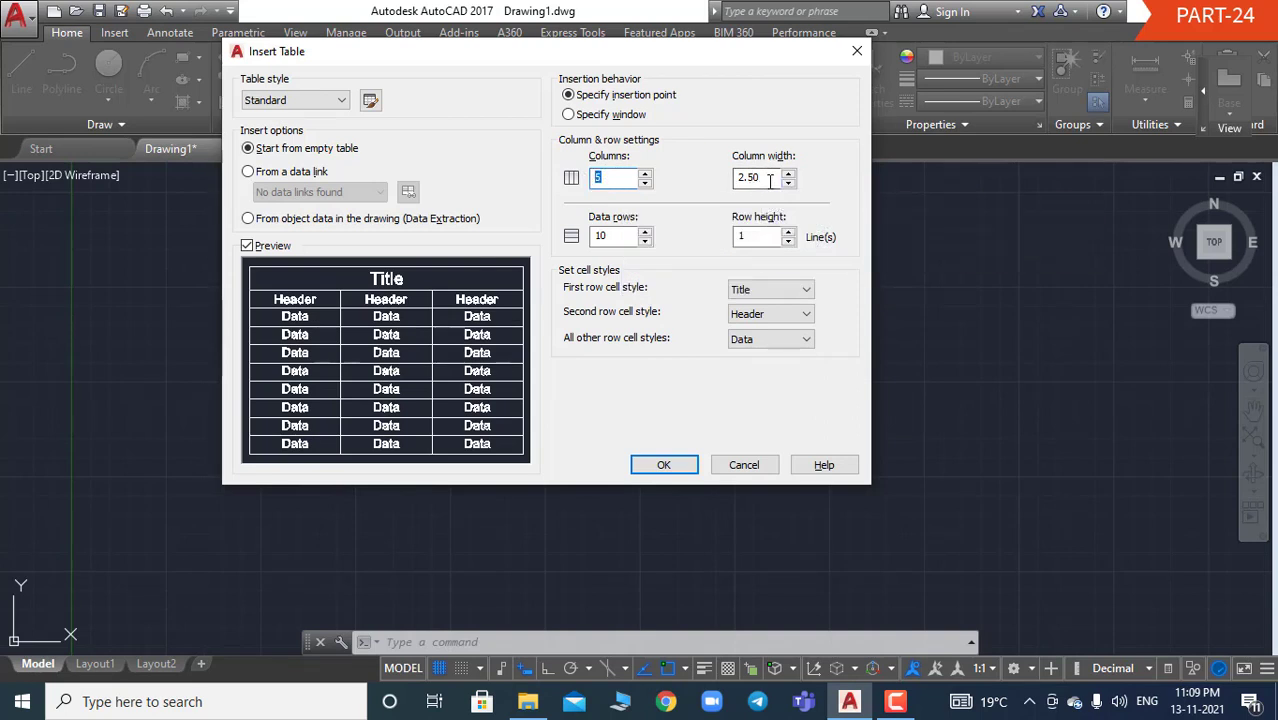
double_click(620, 236)
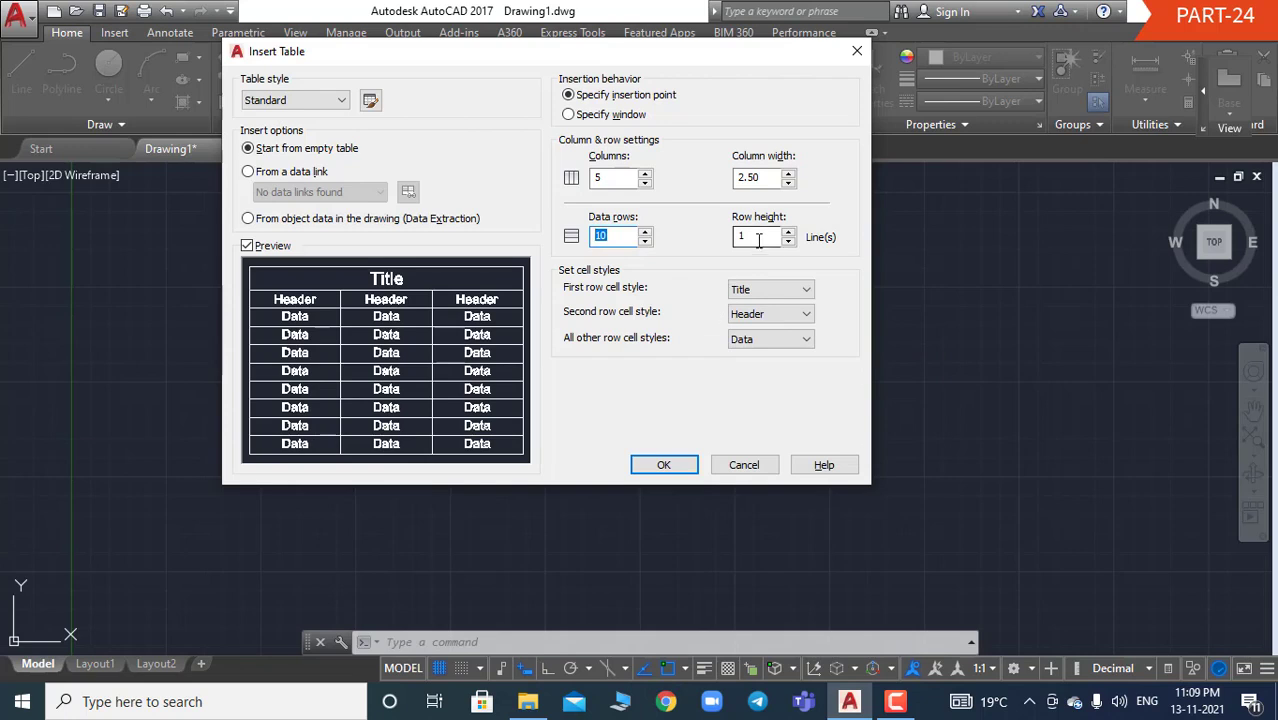
click(668, 468)
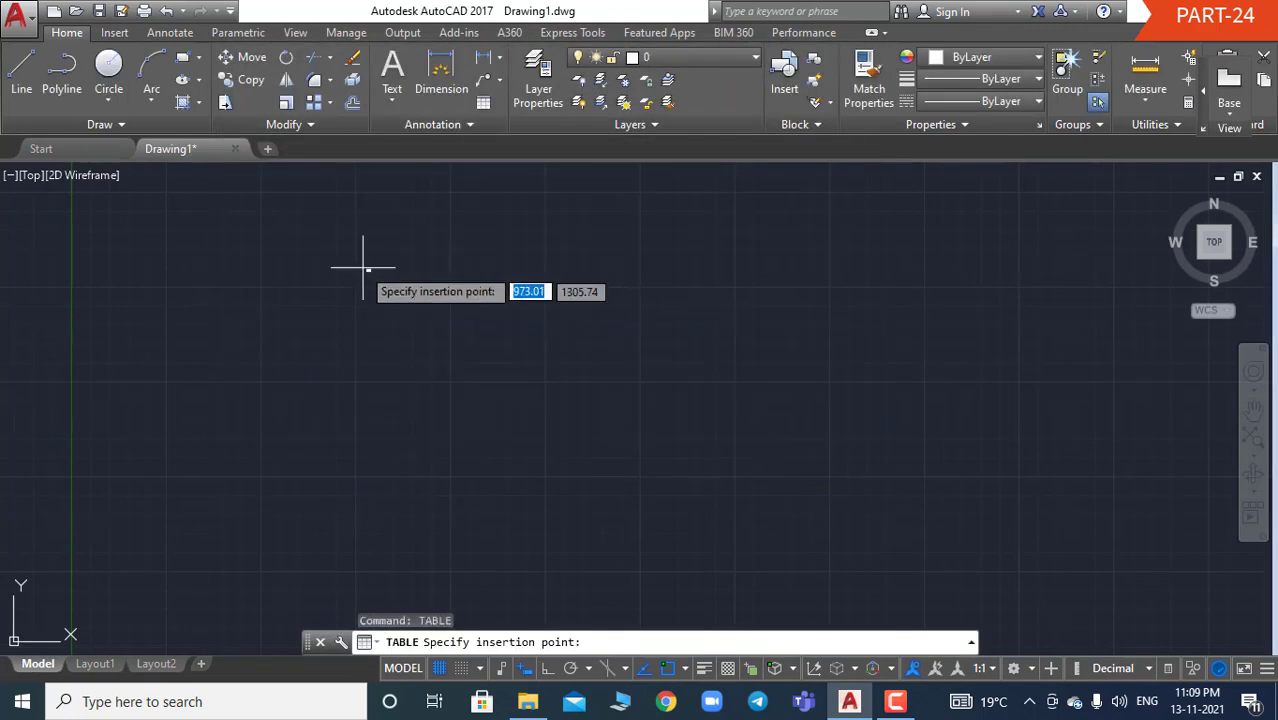
click(241, 280)
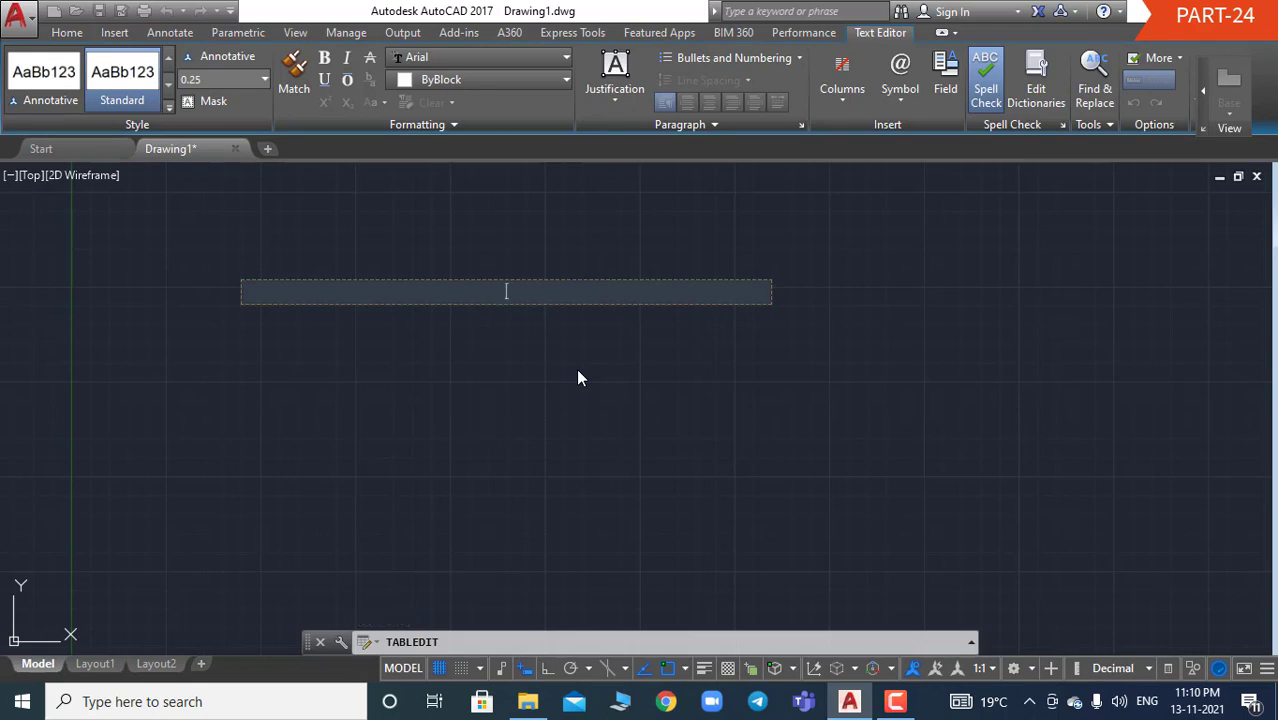
Enter "BOM" in the new table's title row and finish editing the table.
text(BOM)
click(955, 342)
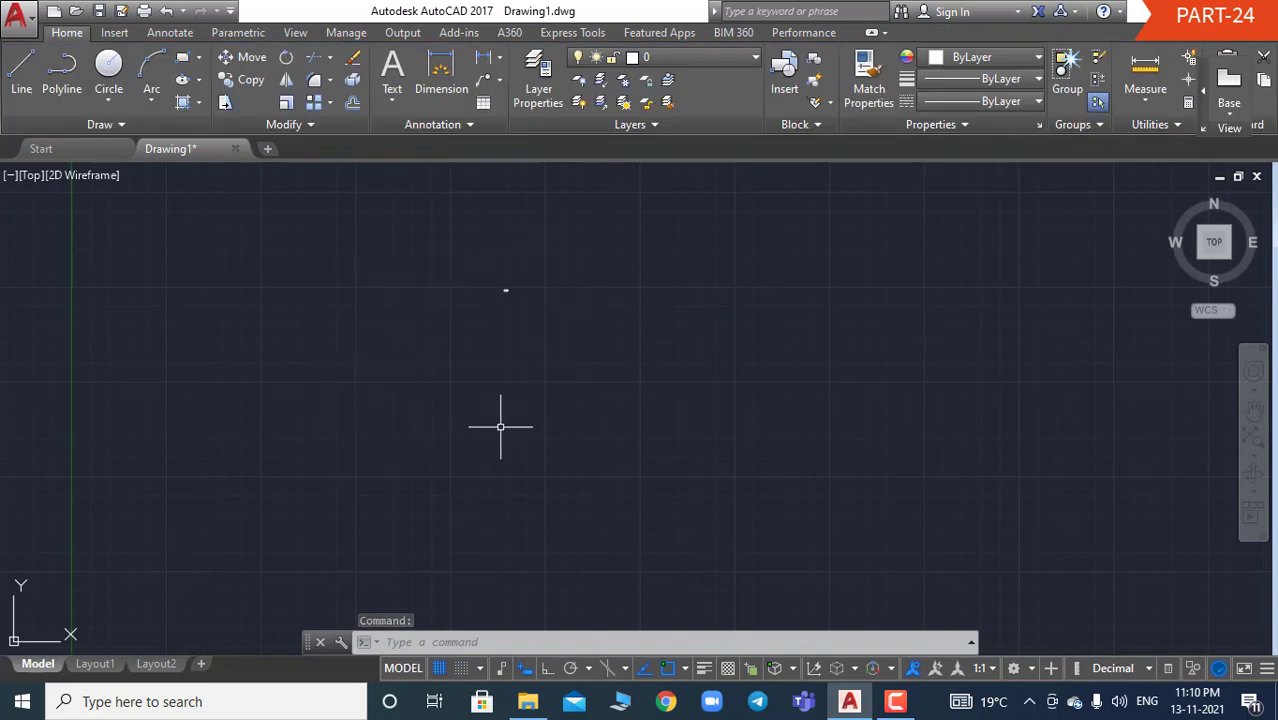
key(Escape)
key(Escape)
key(Escape)
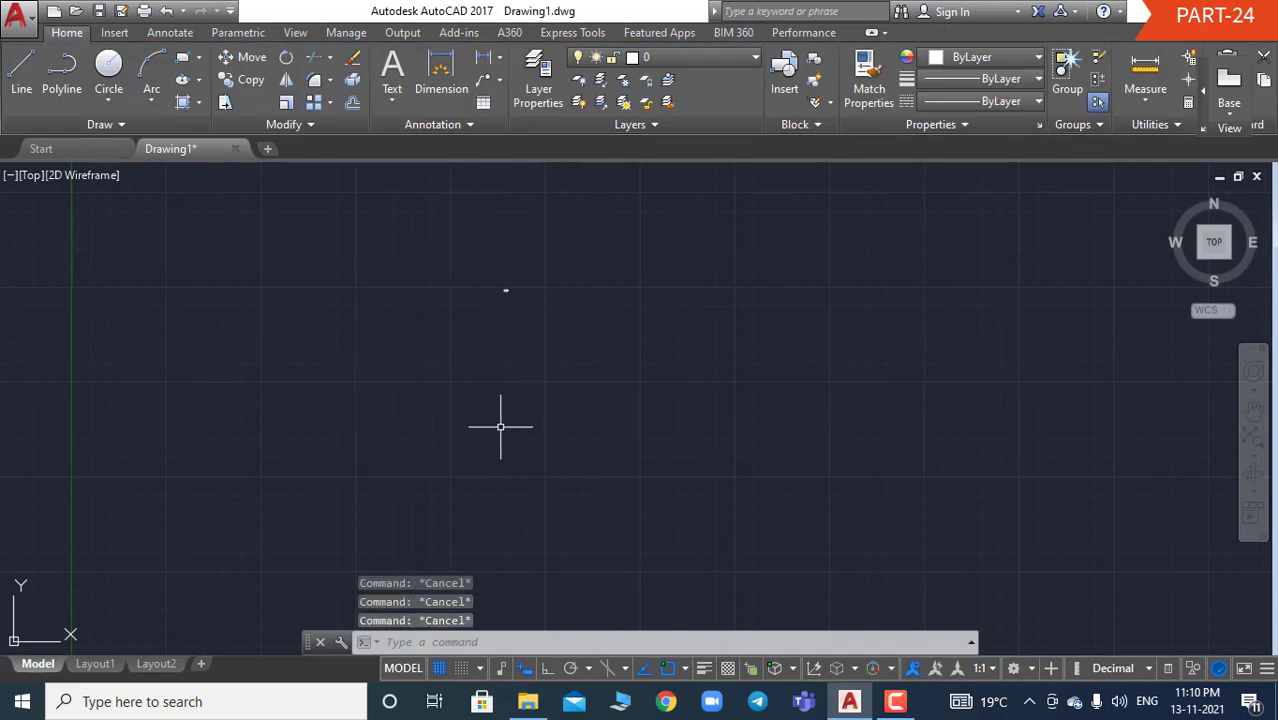
Locate the tiny BOM table in the whole drawing and examine how large it appears.
text(Z)
key(Return)
text(A)
key(Return)
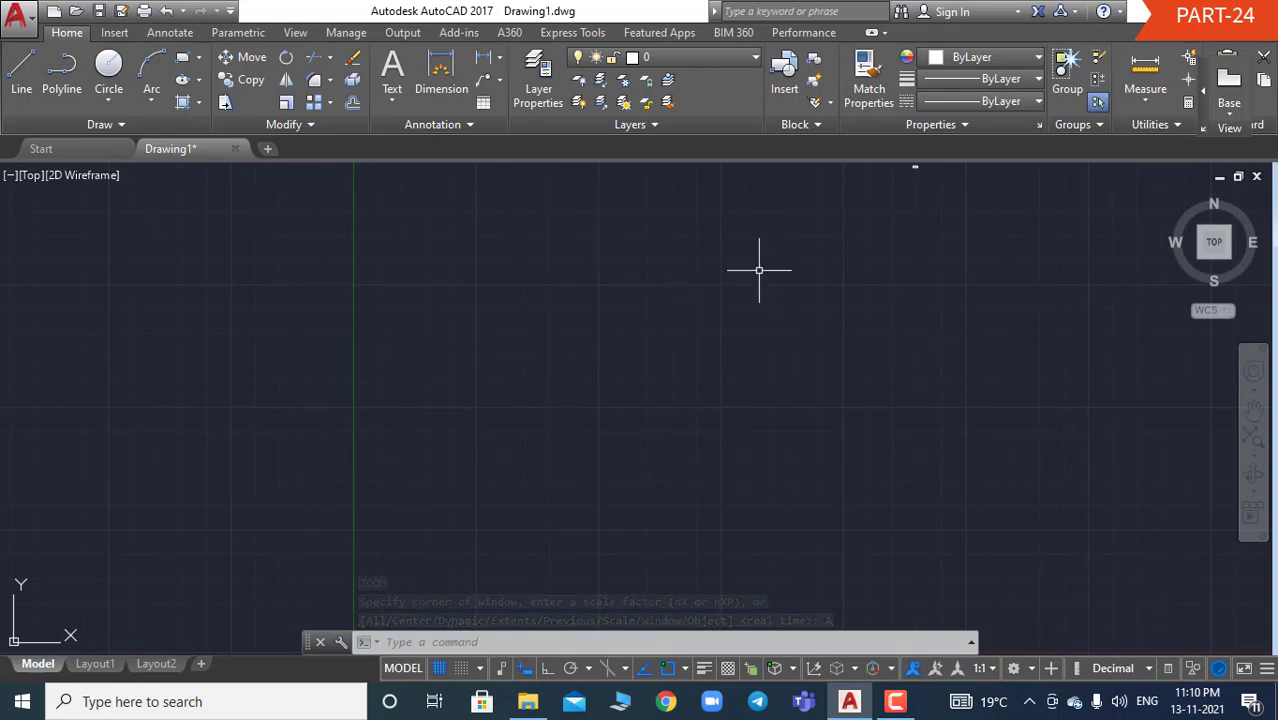
key(Escape)
key(Escape)
key(Escape)
text(PAN)
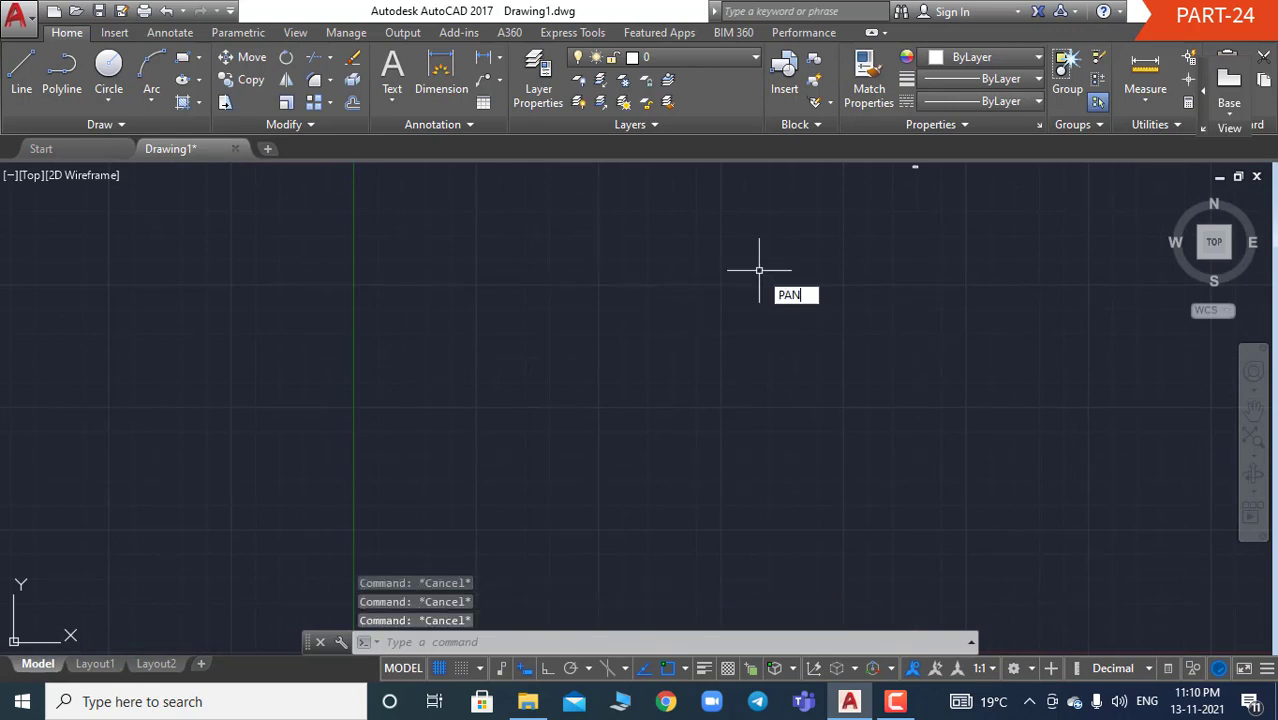
key(Return)
mouse_move(910, 243)
mouse_down()
mouse_move(612, 424)
mouse_move(592, 456)
mouse_up()
scroll(582, 402, up, 4)
drag(606, 302, 610, 358)
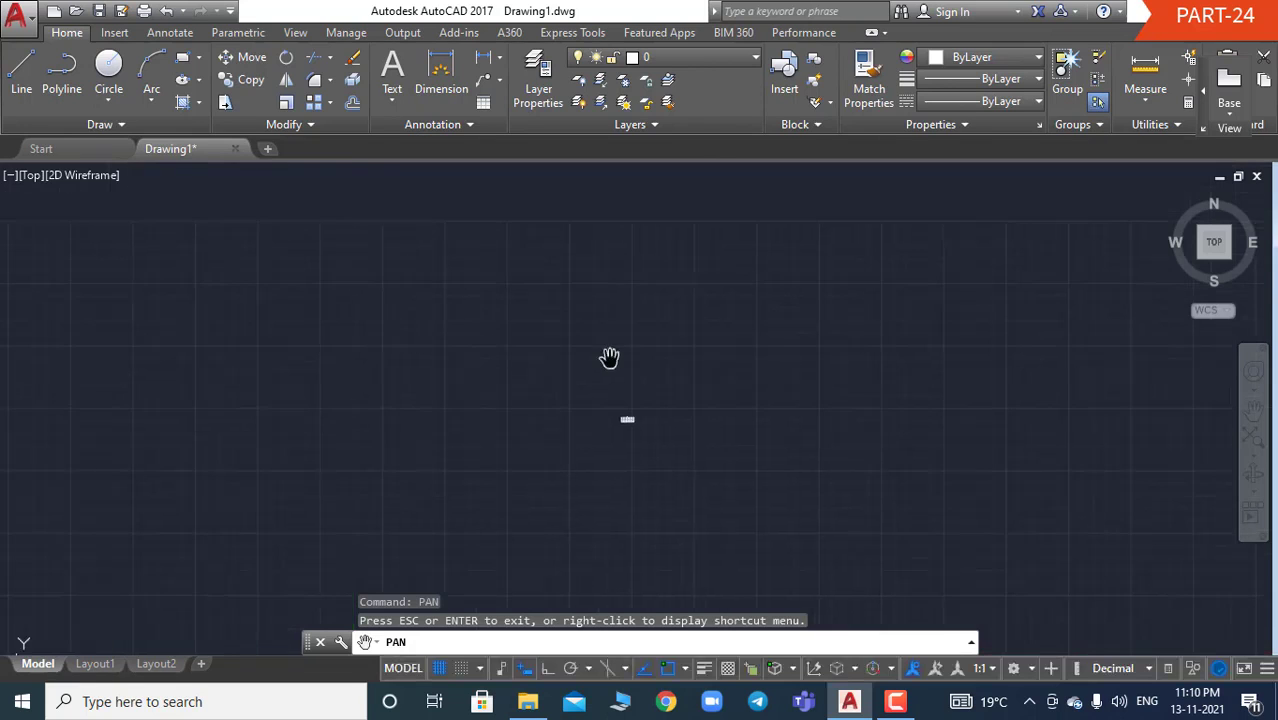
drag(611, 441, 600, 361)
scroll(601, 364, up, 2)
scroll(601, 312, down, 2)
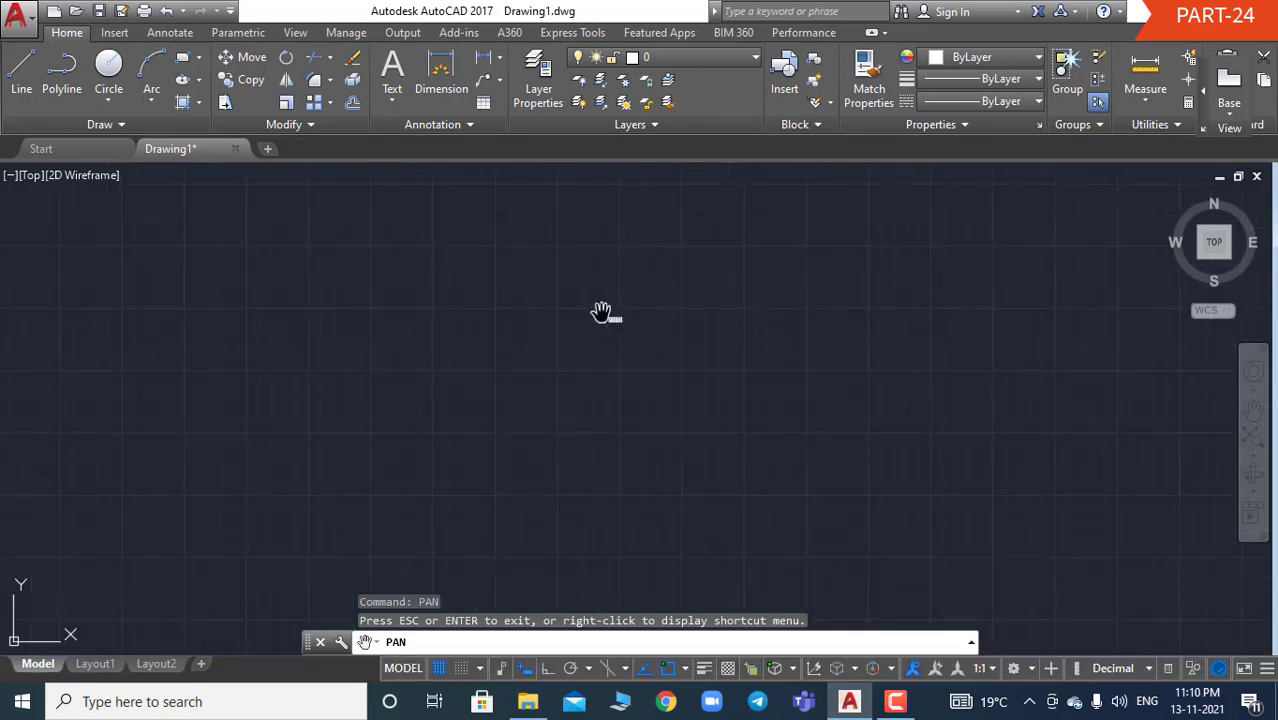
key(Escape)
key(Escape)
key(Escape)
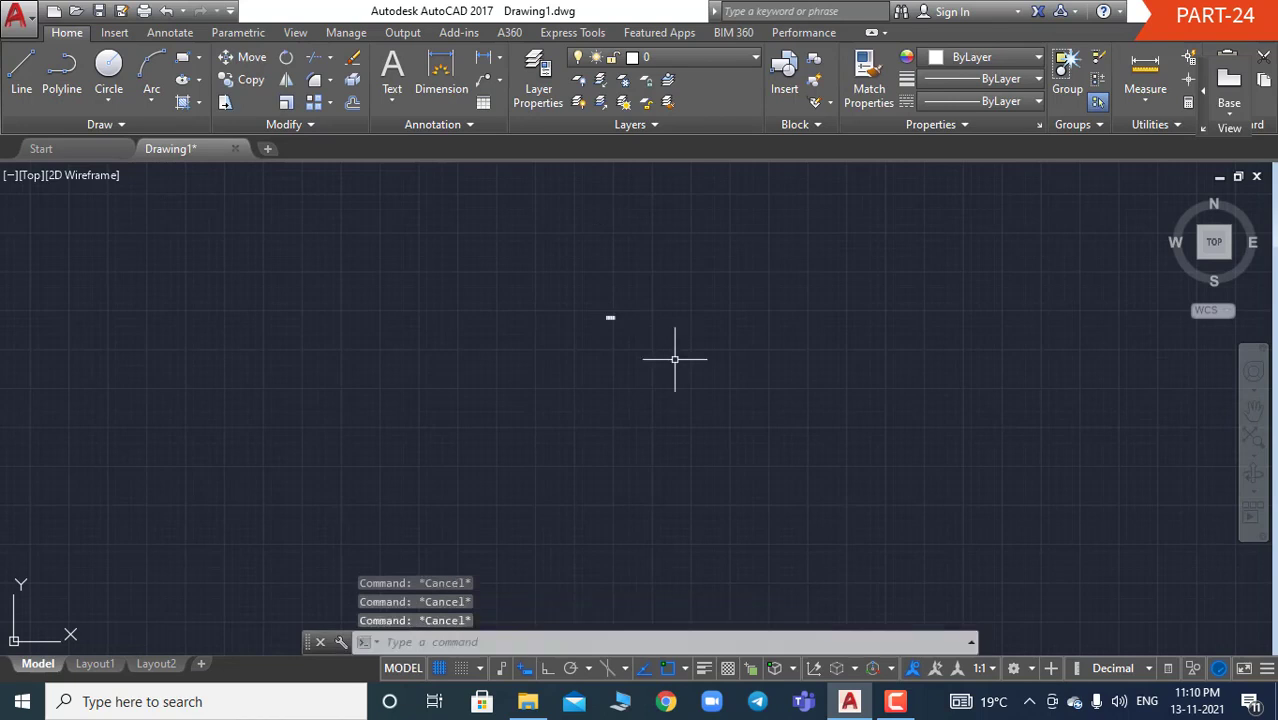
Scale up the BOM table freehand about the midpoint of its bottom edge until it is large enough to read.
text(z)
key(Return)
text(a)
key(Return)
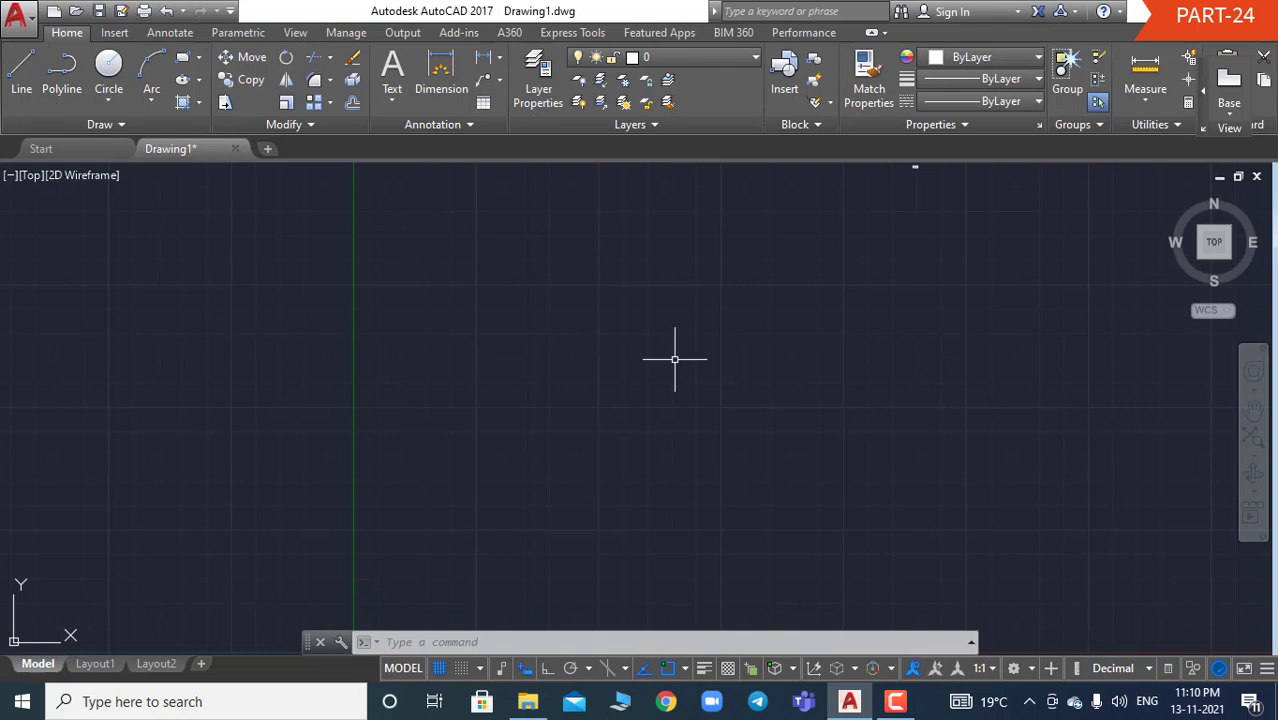
right_click(725, 267)
click(785, 421)
drag(802, 407, 604, 428)
key(Escape)
key(Escape)
key(Escape)
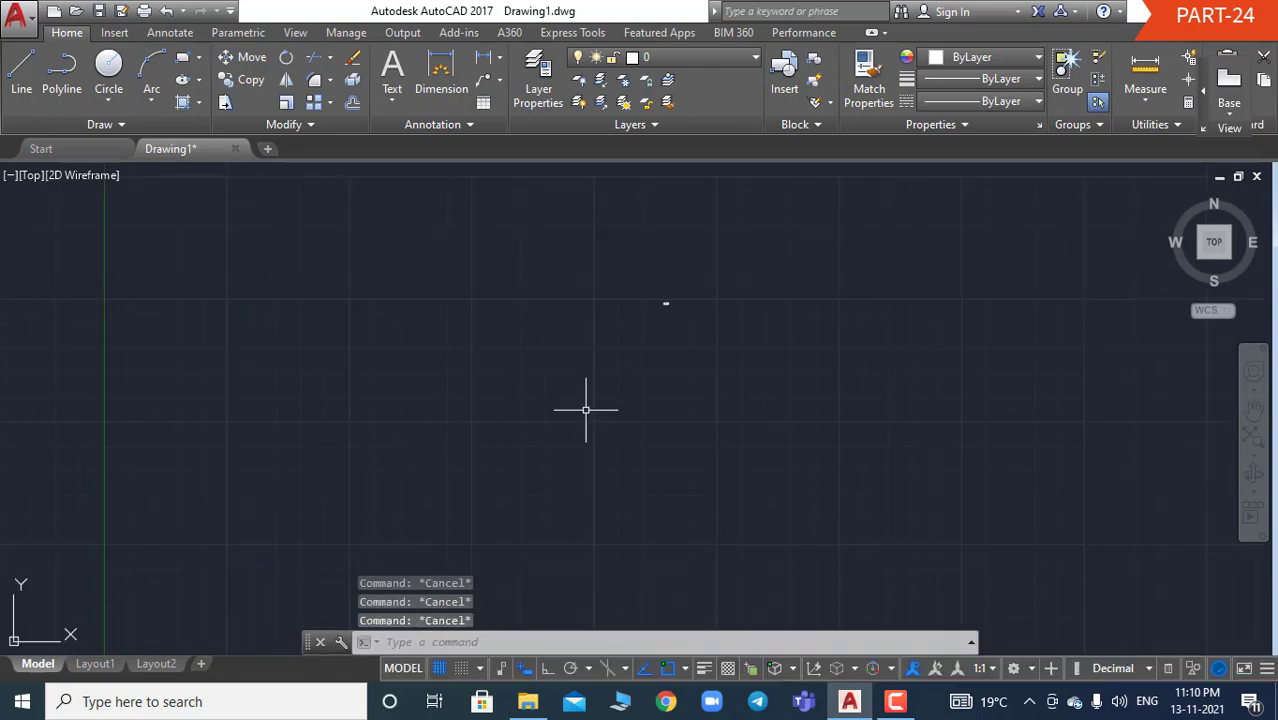
text(SC)
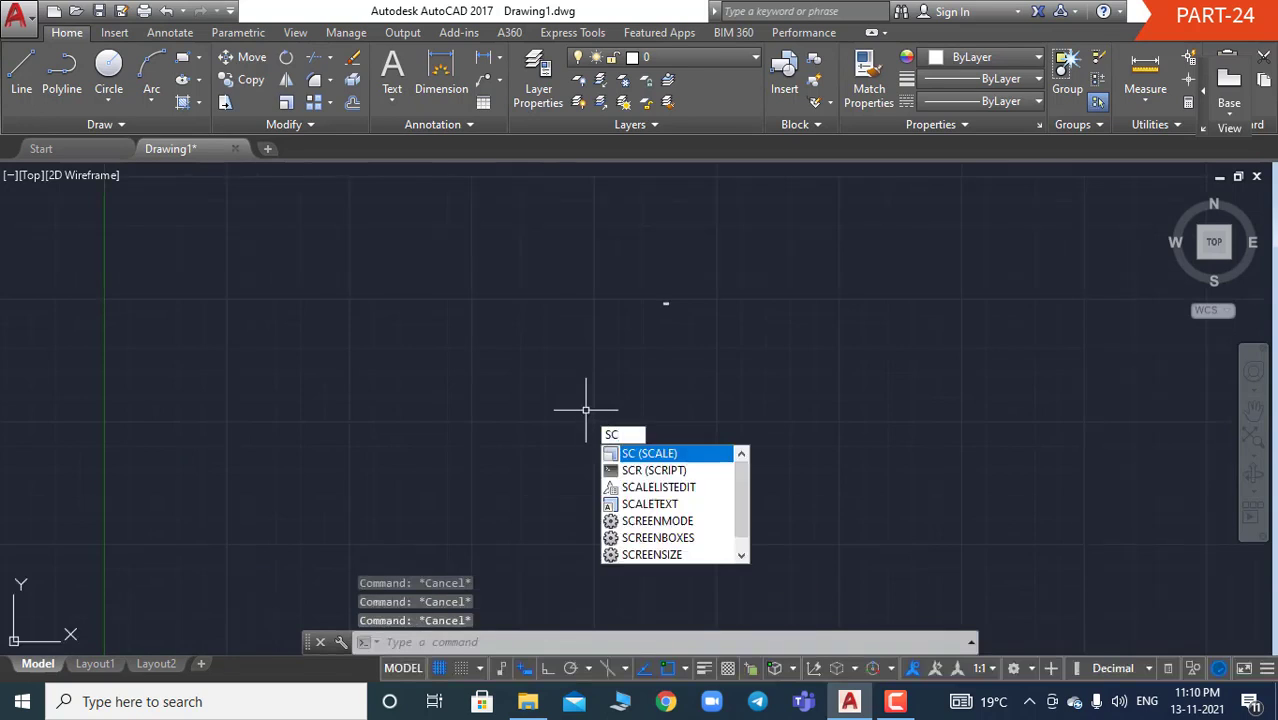
key(Return)
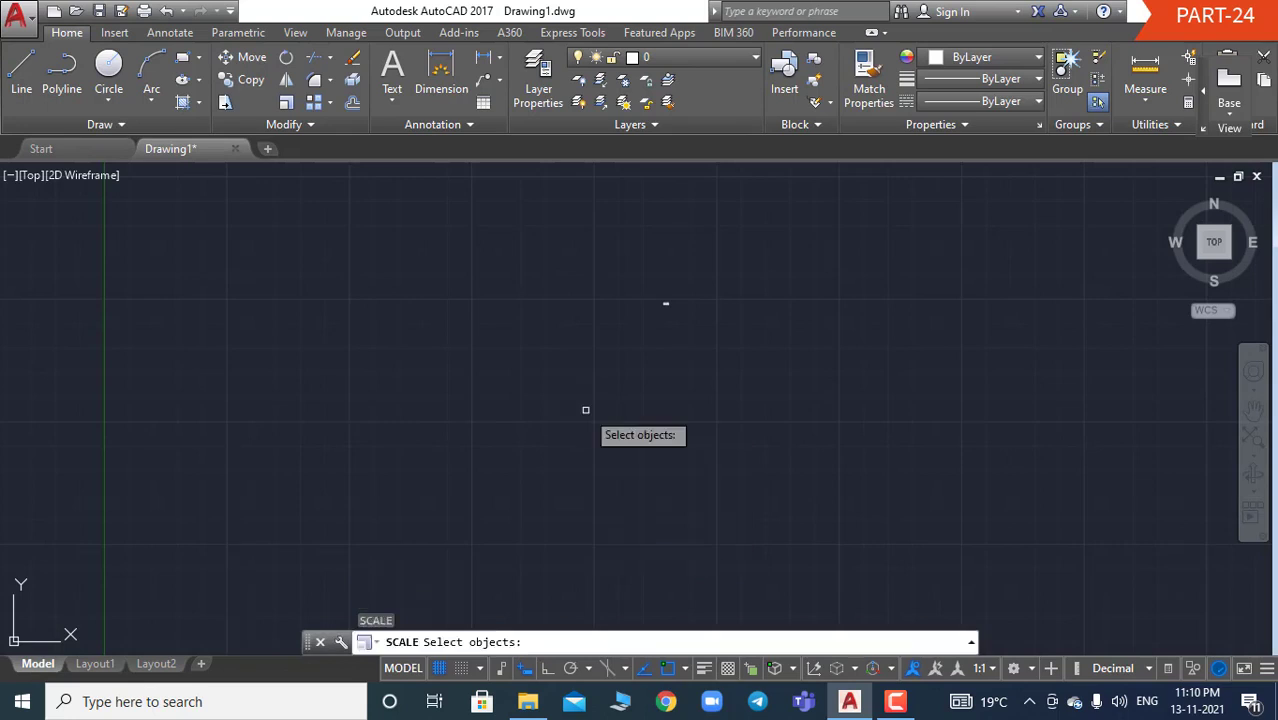
click(745, 229)
click(593, 357)
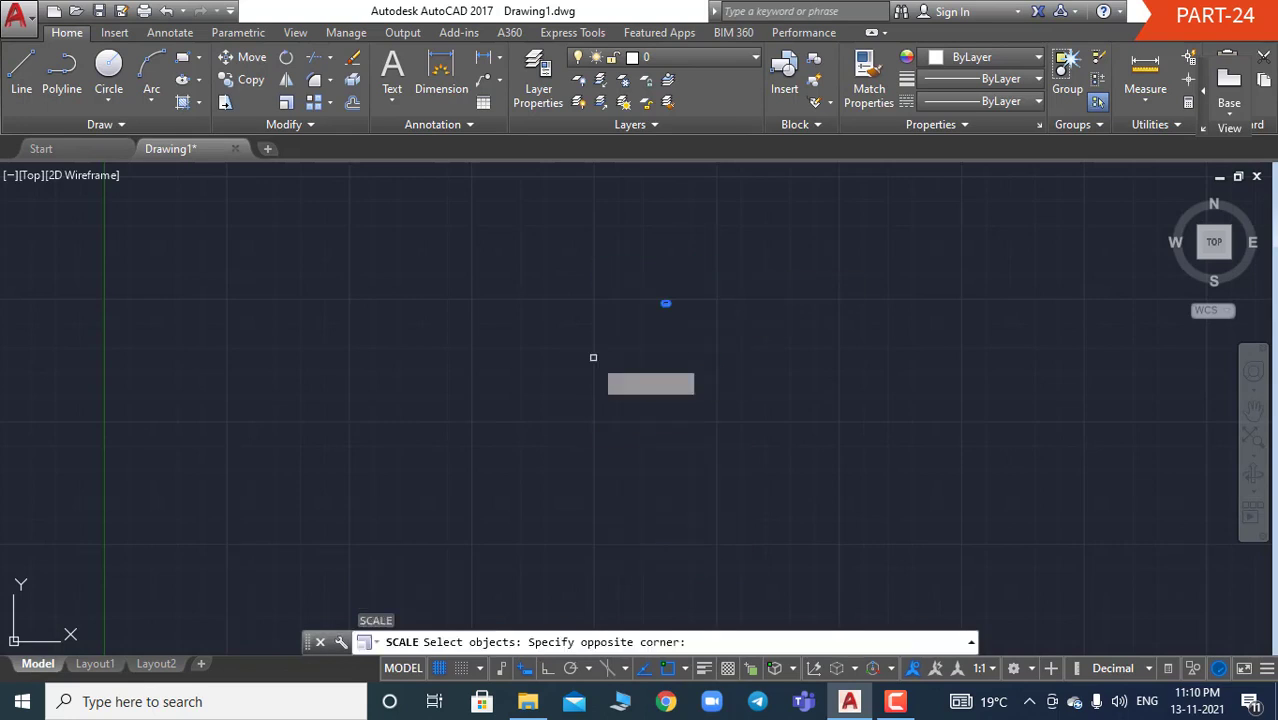
key(Return)
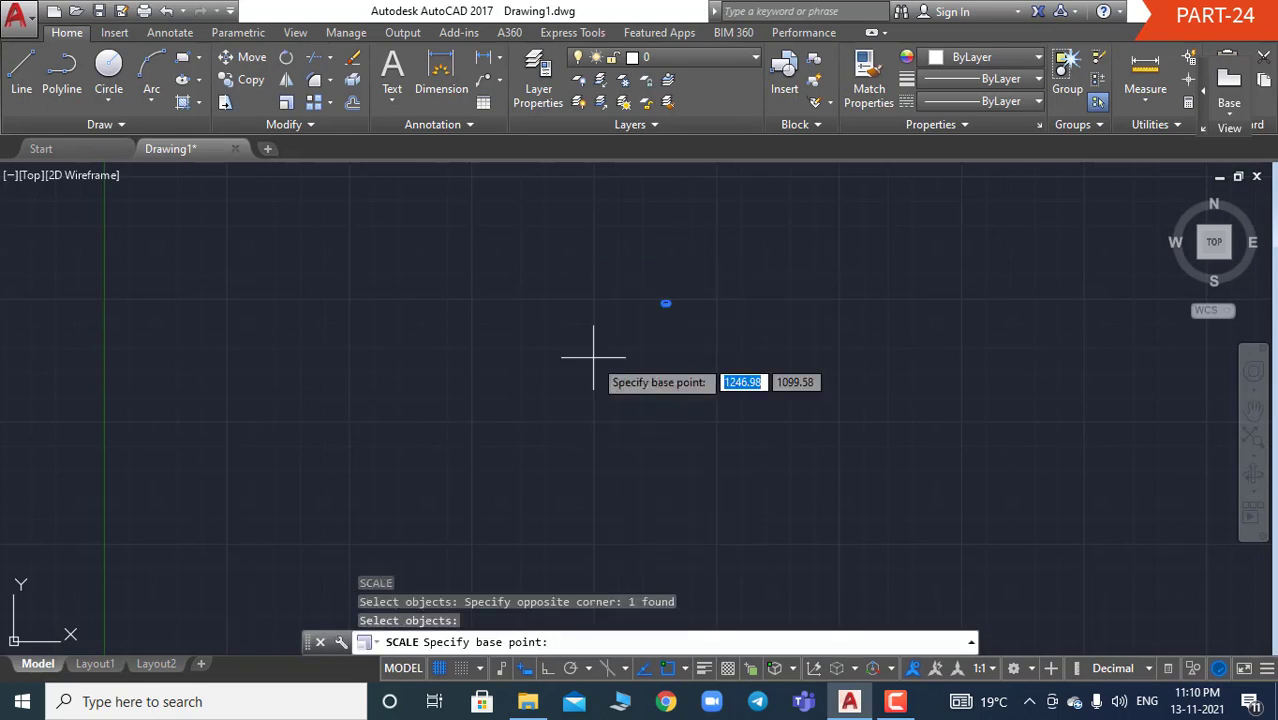
click(664, 303)
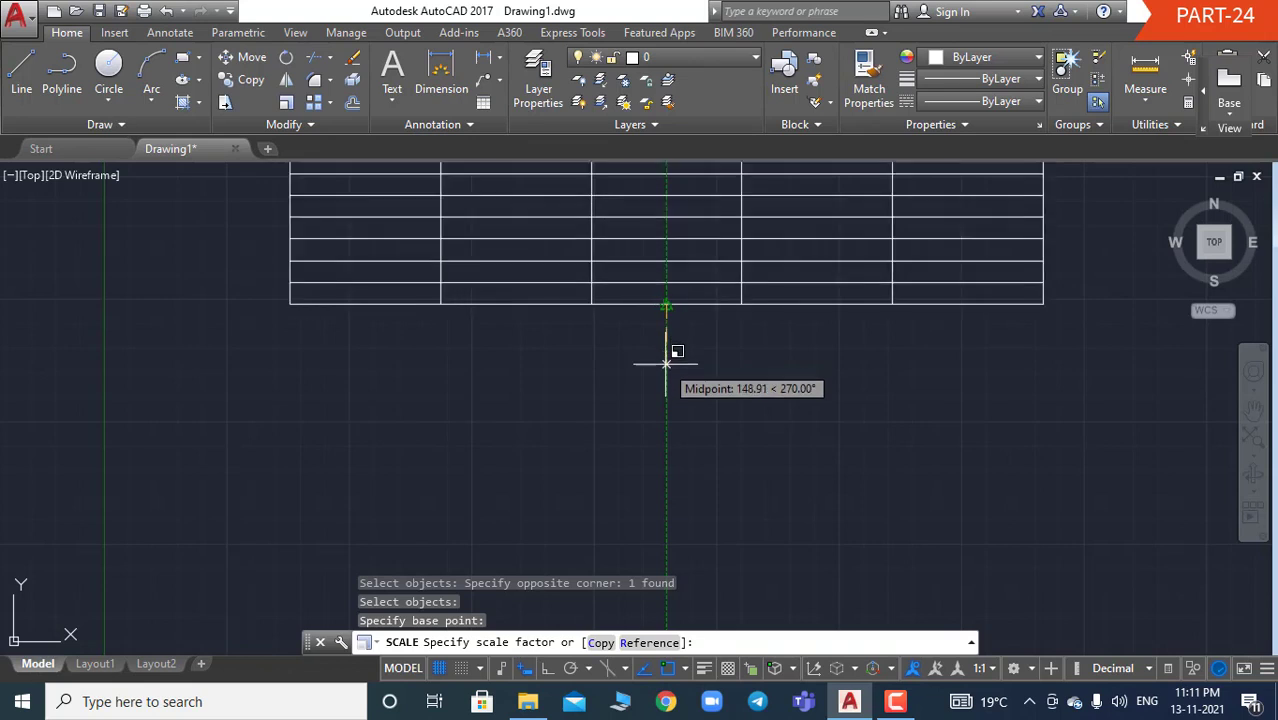
click(713, 388)
key(Escape)
key(Escape)
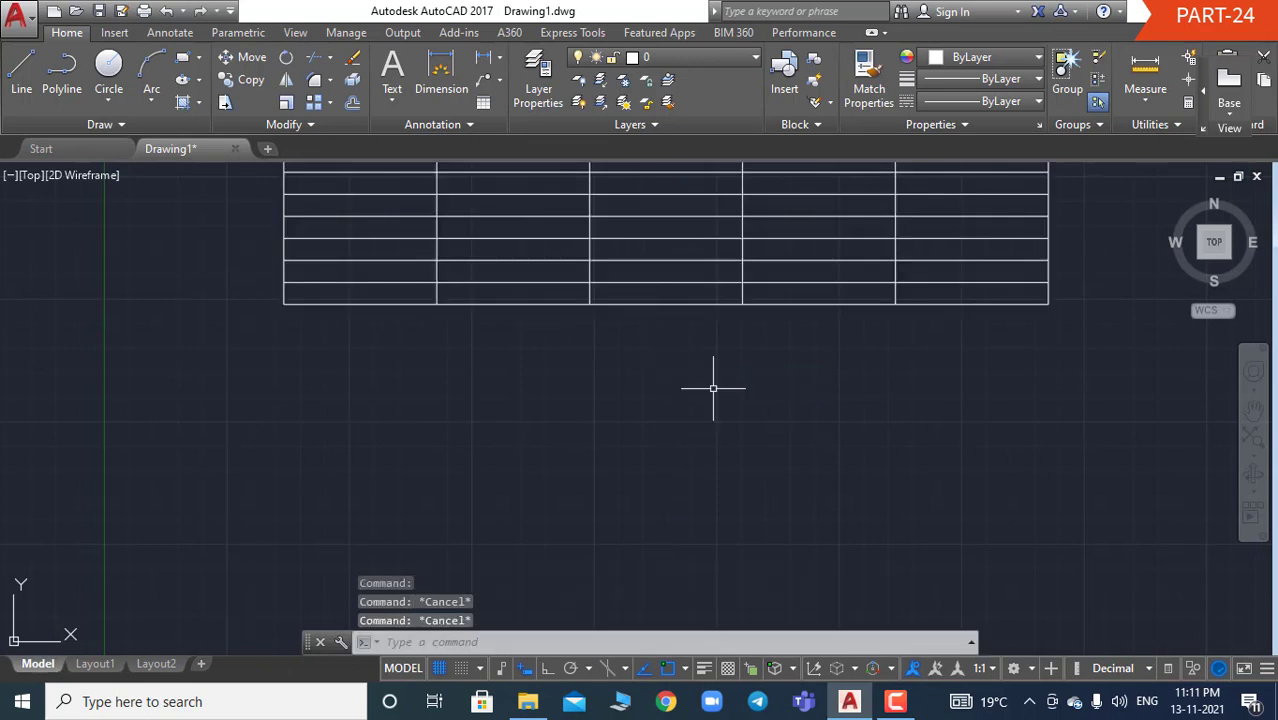
key(Escape)
Move the enlarged BOM table down and slightly to the left so it sits near the middle of the view.
text(z)
key(Return)
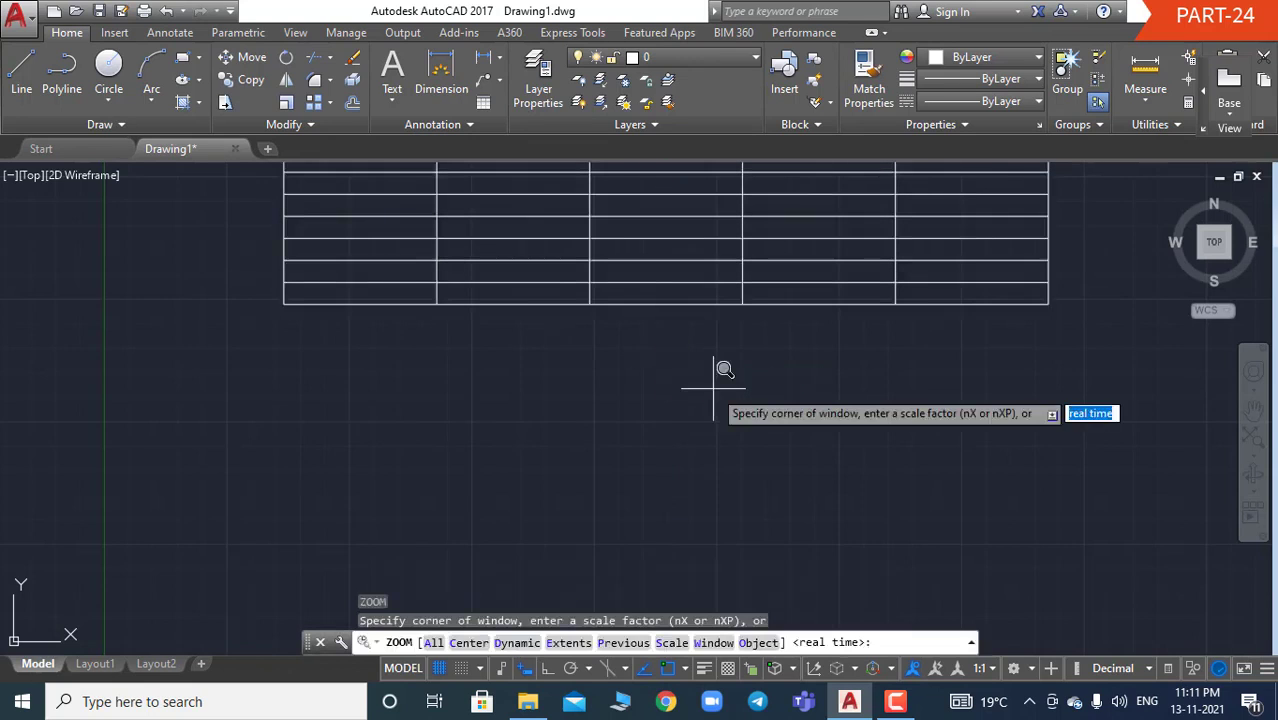
text(a)
key(Return)
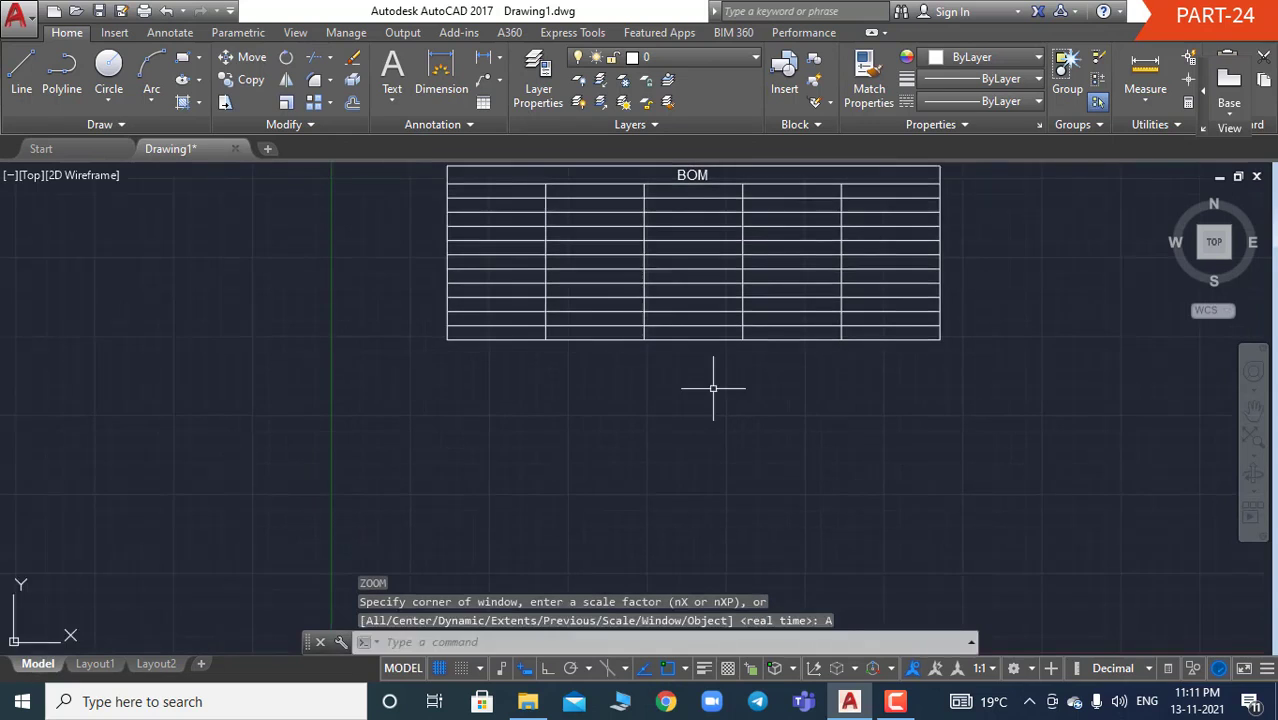
text(MOVE)
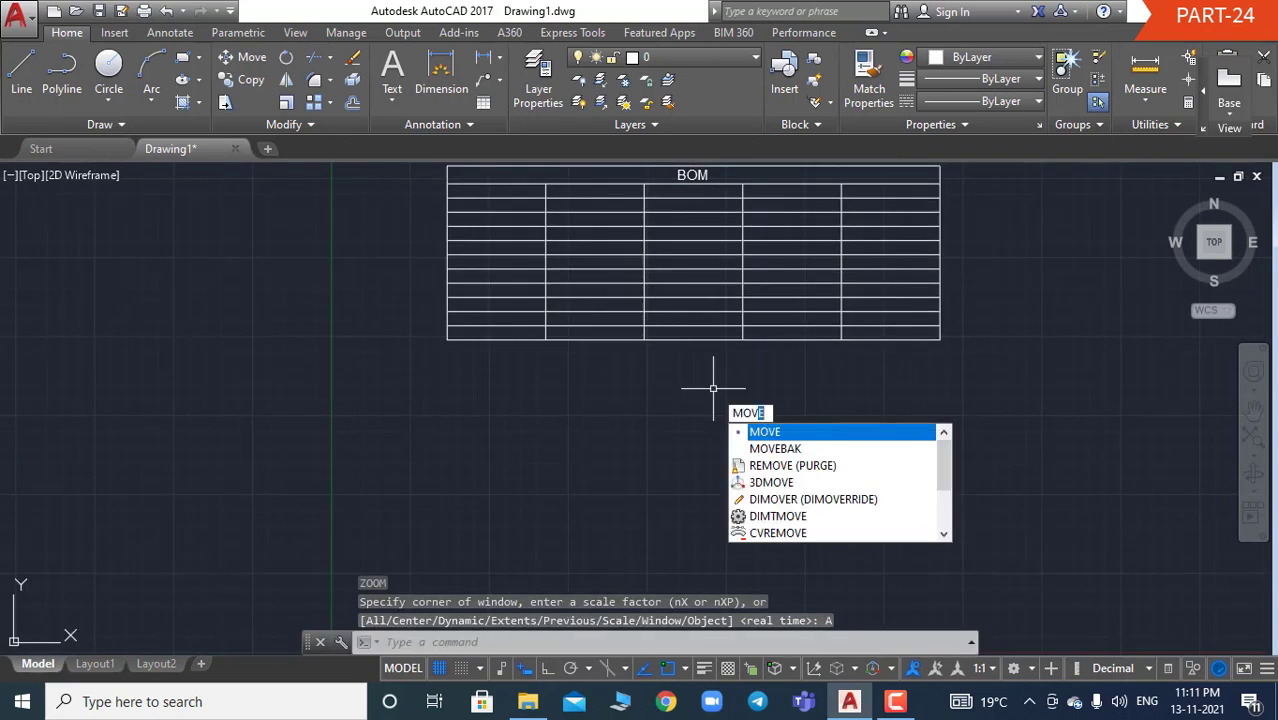
key(Return)
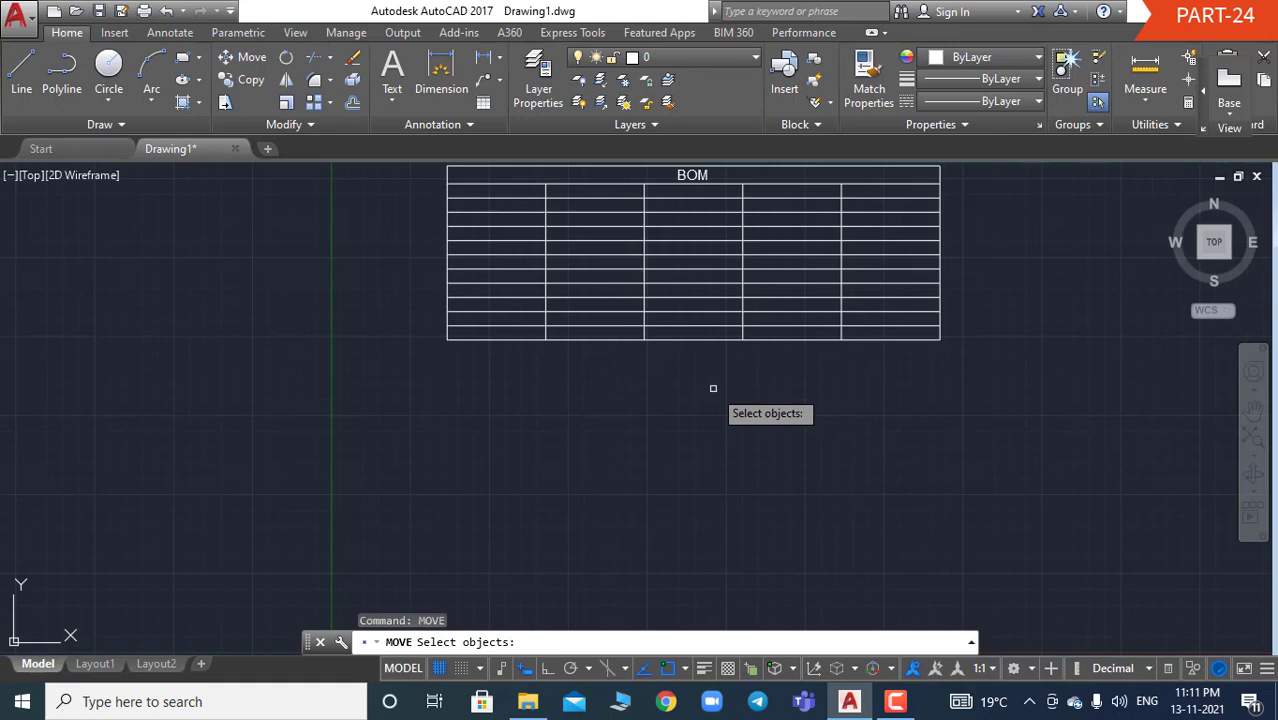
click(706, 315)
key(Return)
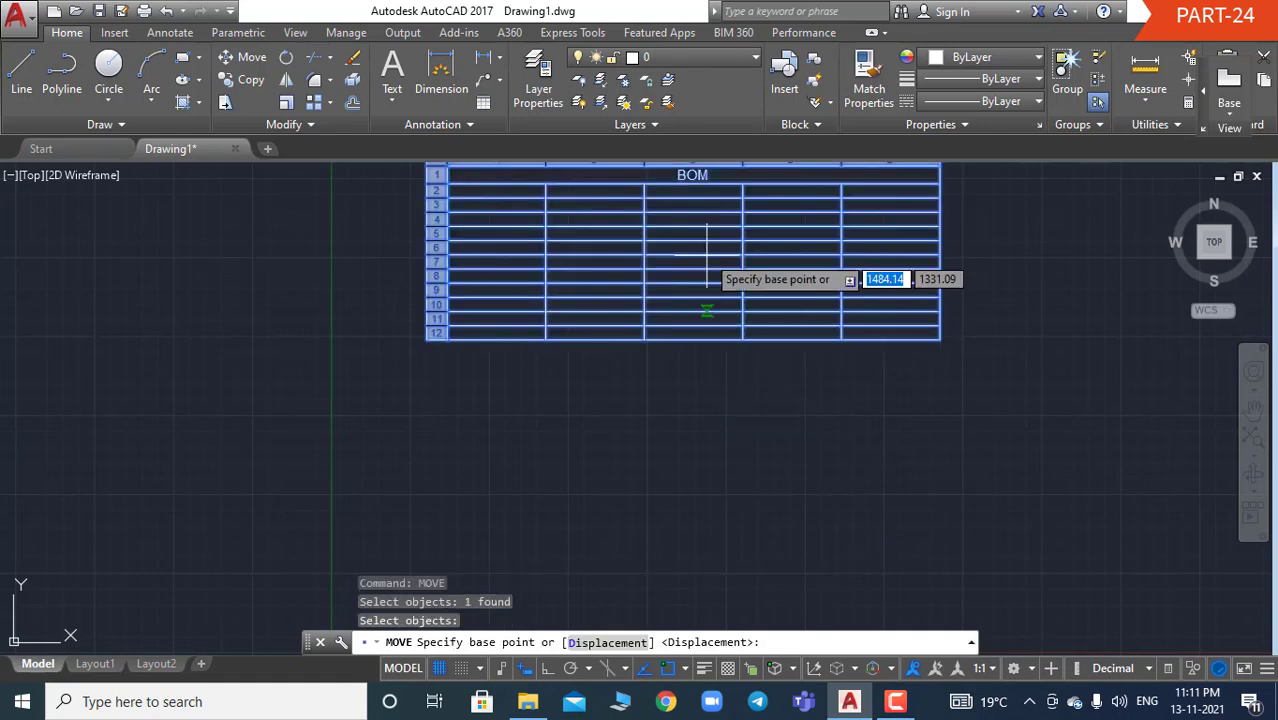
click(706, 227)
click(662, 370)
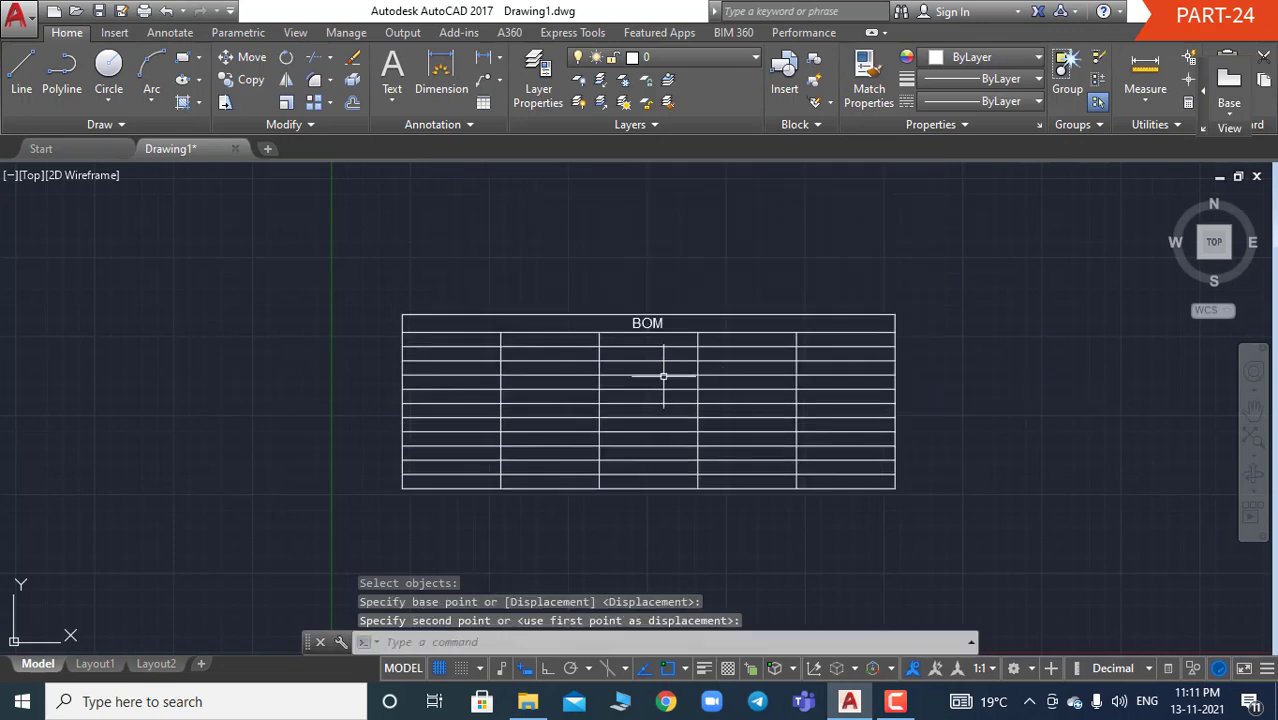
click(728, 400)
key(Escape)
key(Escape)
key(Escape)
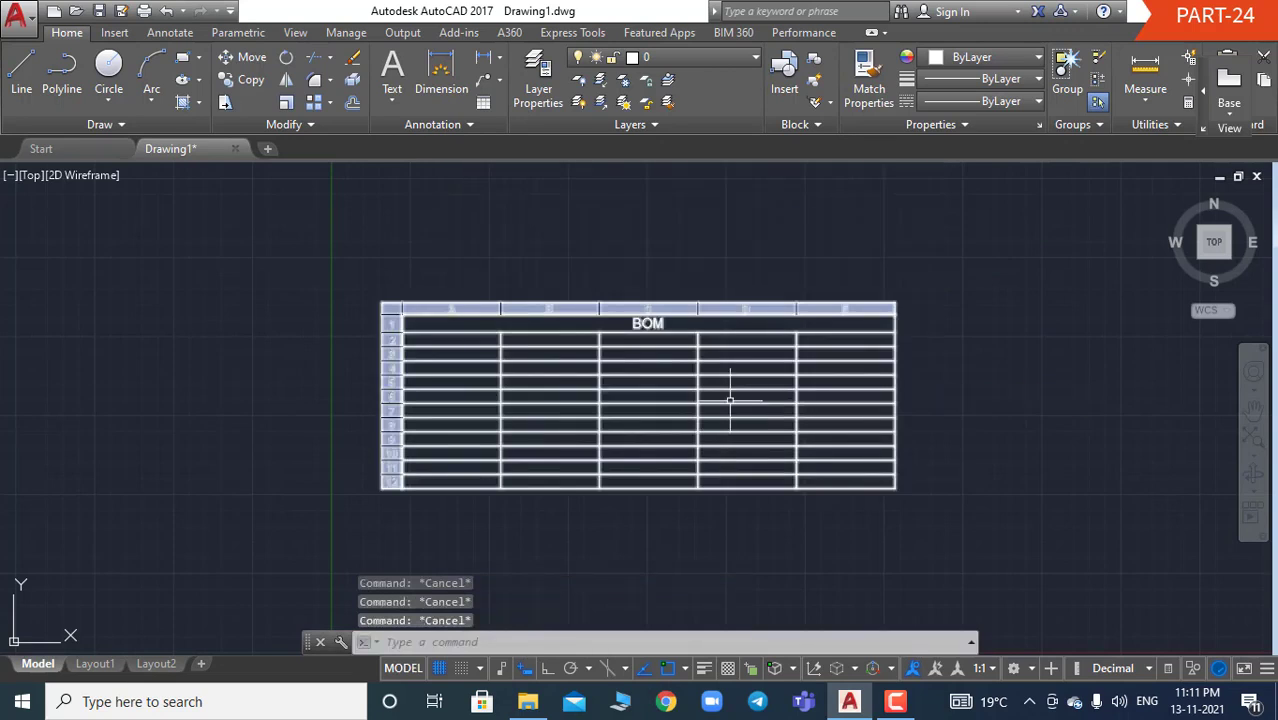
click(639, 212)
scroll(639, 237, up, 2)
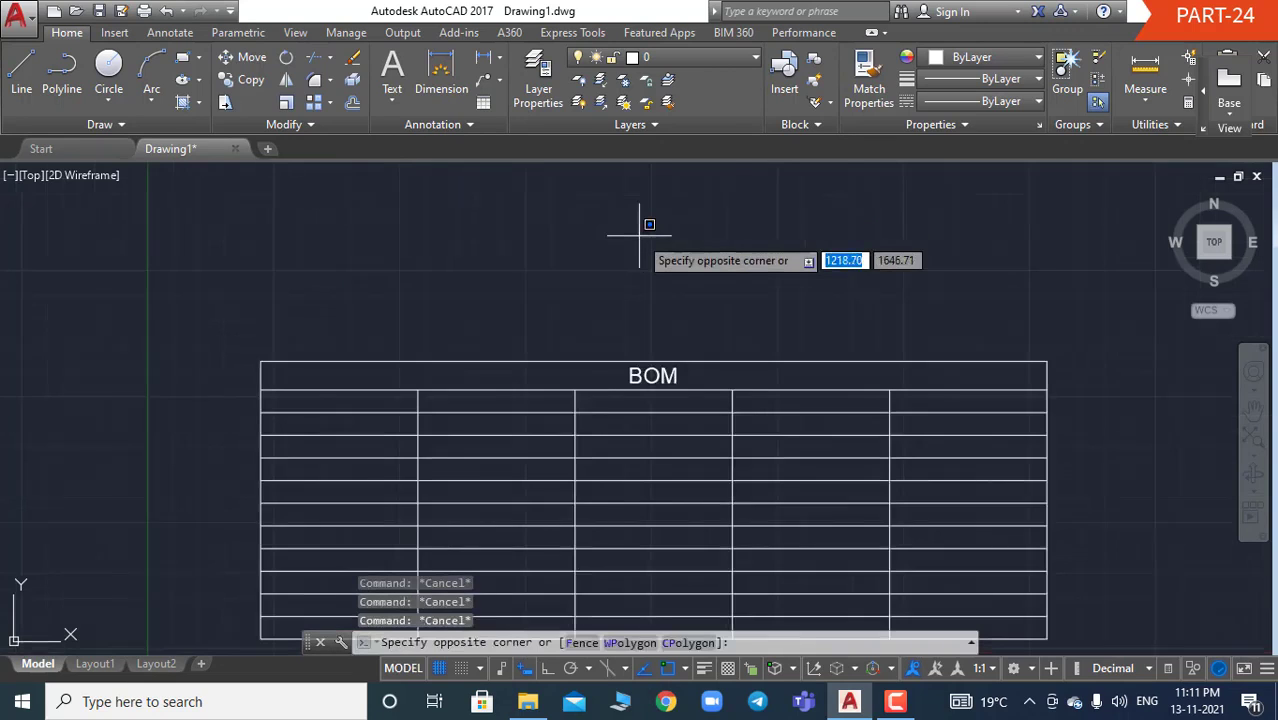
scroll(636, 235, down, 2)
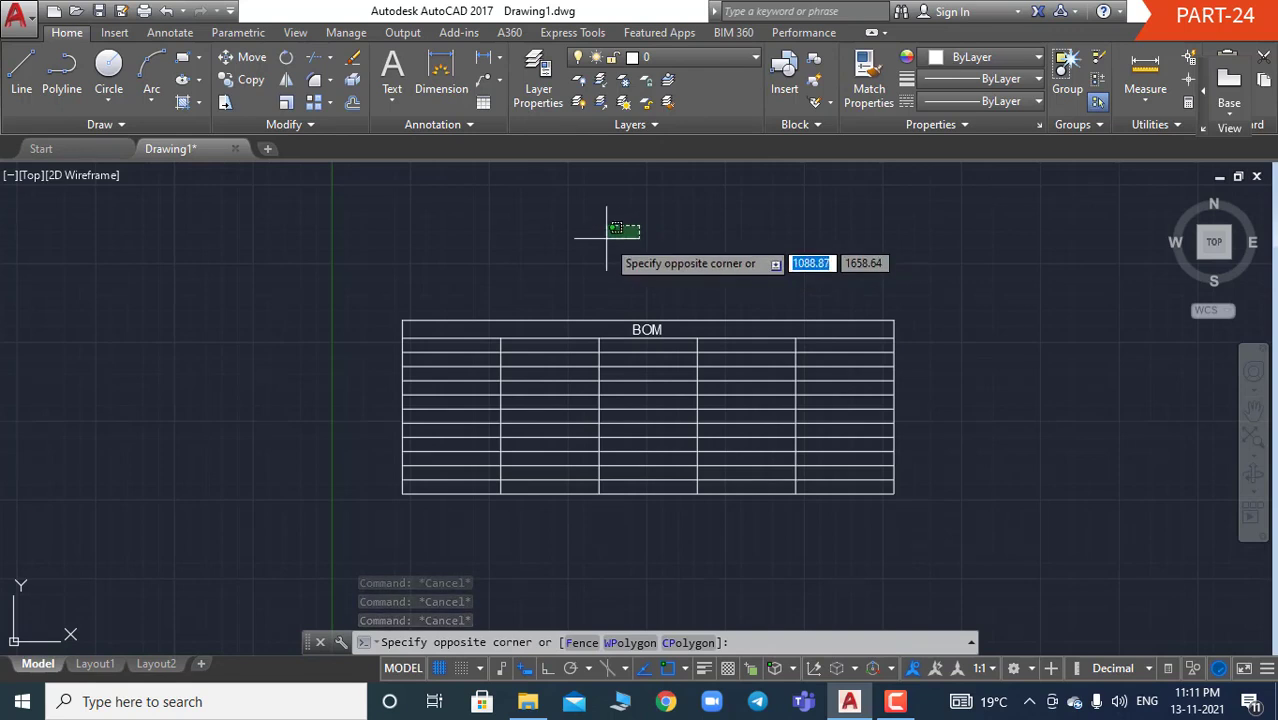
key(Escape)
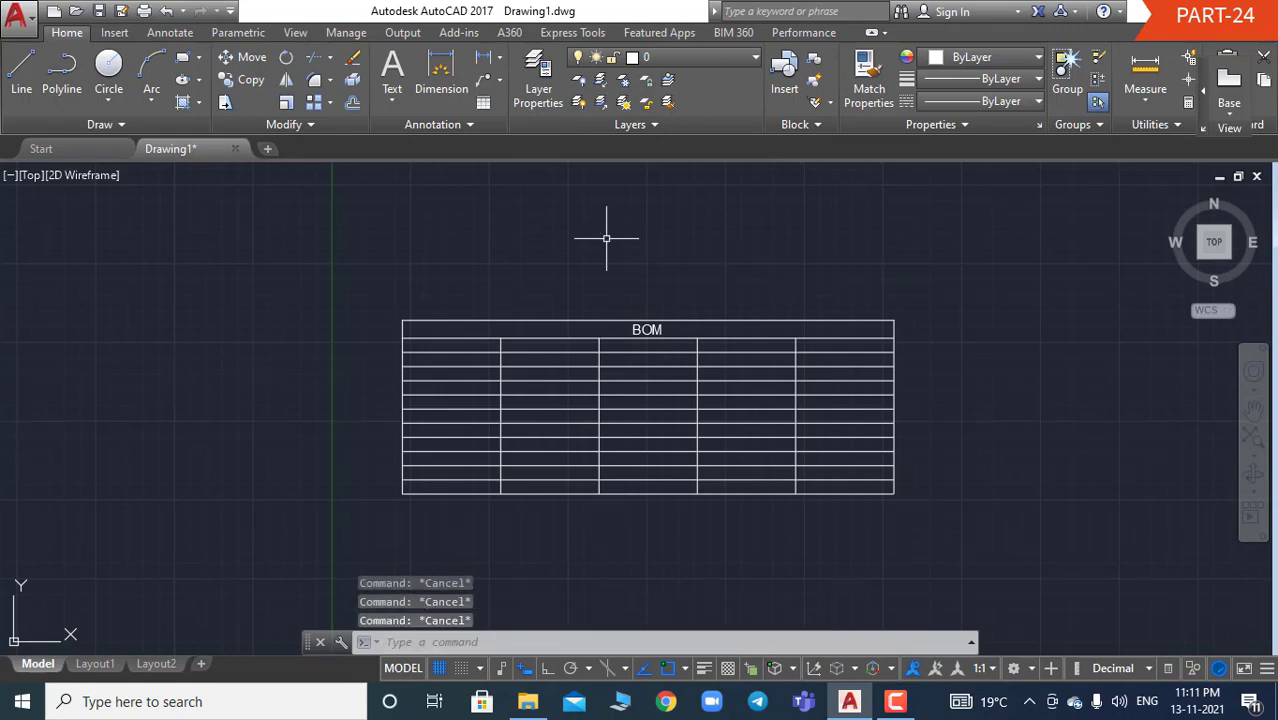
Narrow the BOM table's first column freehand to slightly over half its width, giving the space to the second column.
right_click(606, 238)
click(630, 393)
drag(630, 393, 603, 328)
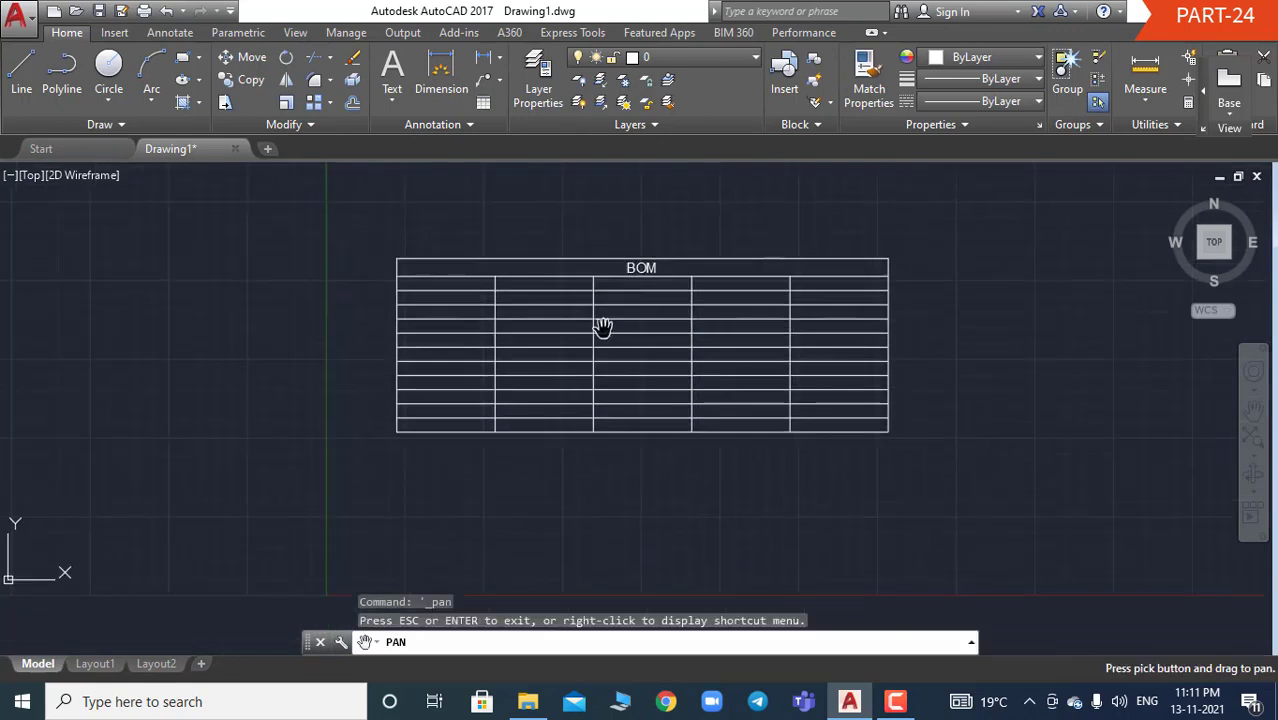
scroll(603, 328, up, 2)
key(Escape)
key(Escape)
key(Escape)
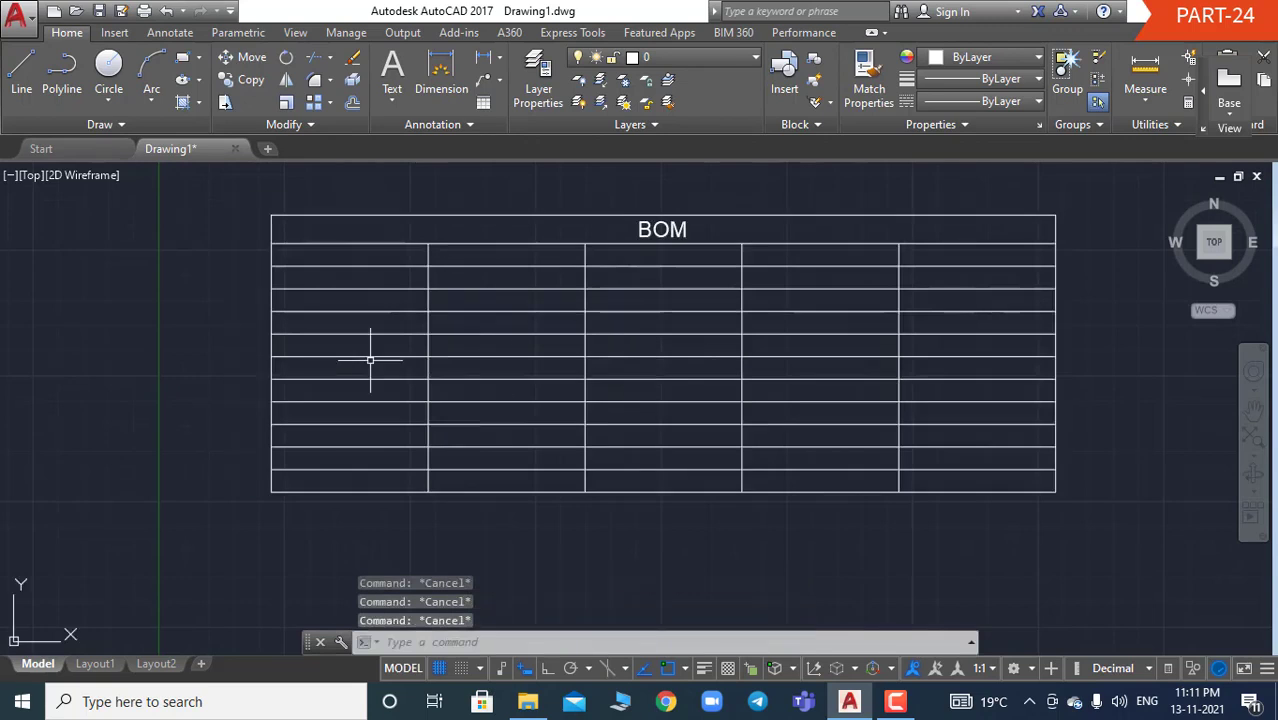
click(429, 257)
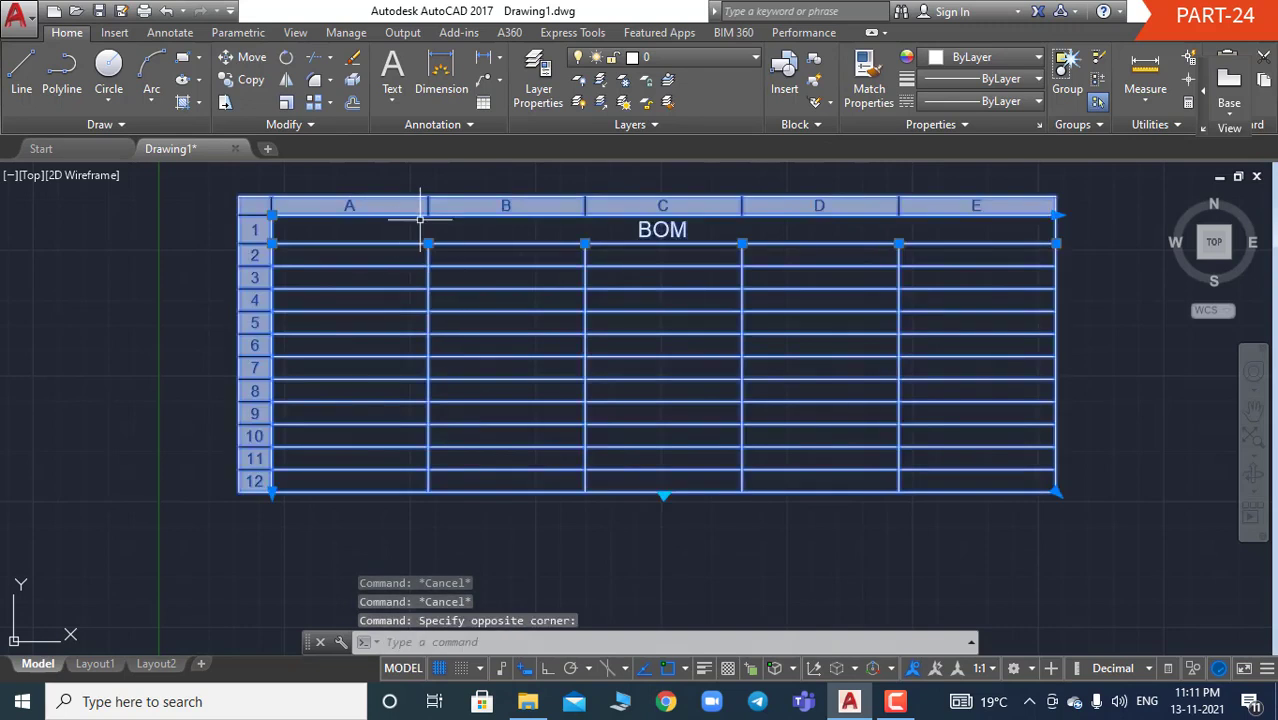
click(429, 243)
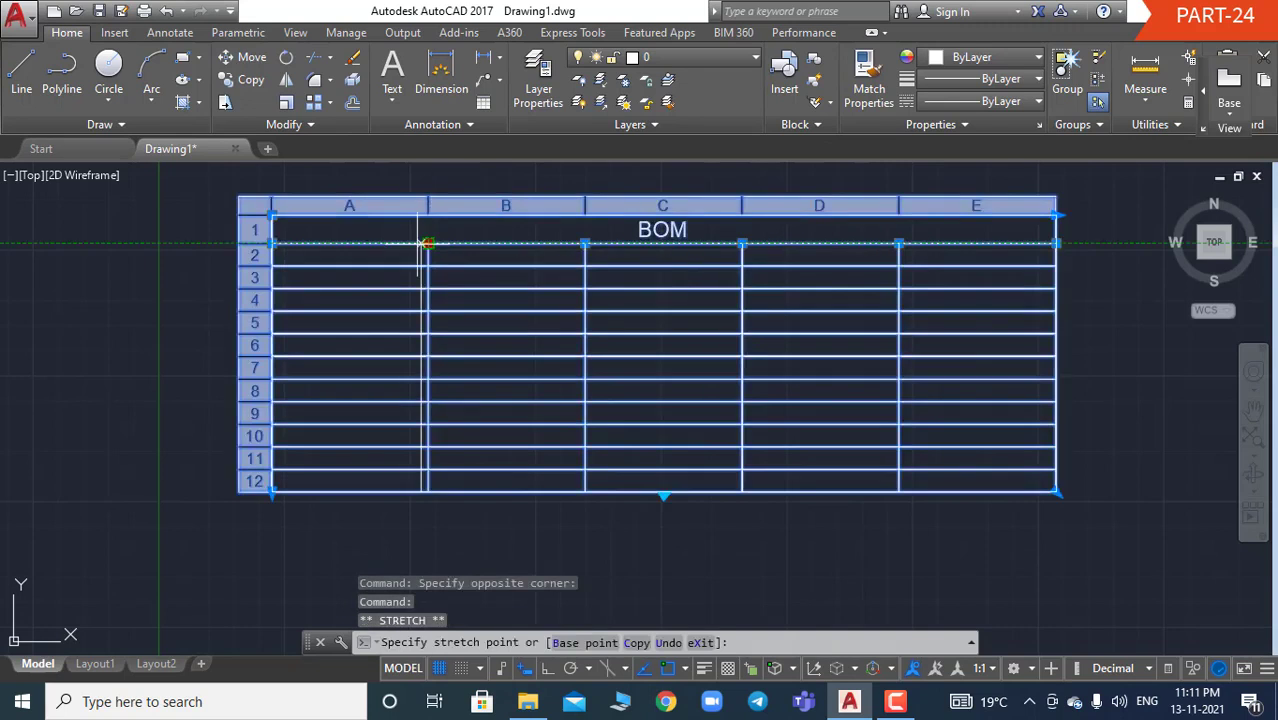
click(359, 243)
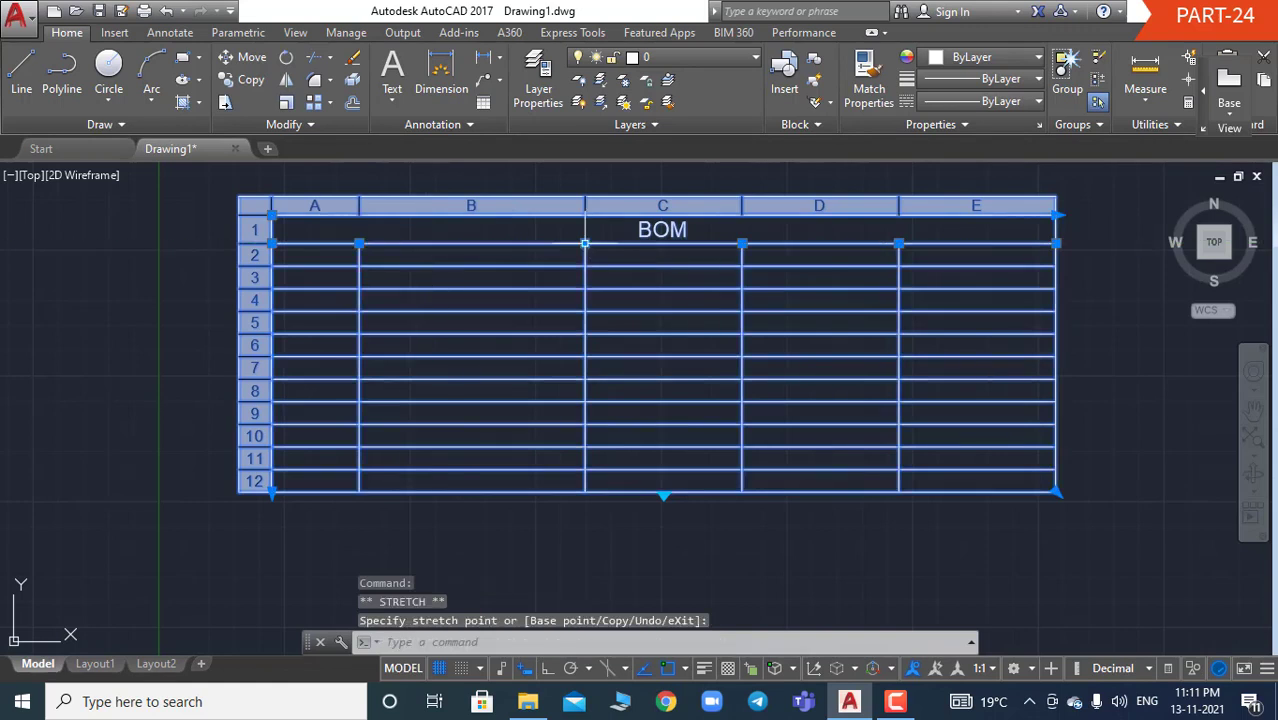
click(585, 243)
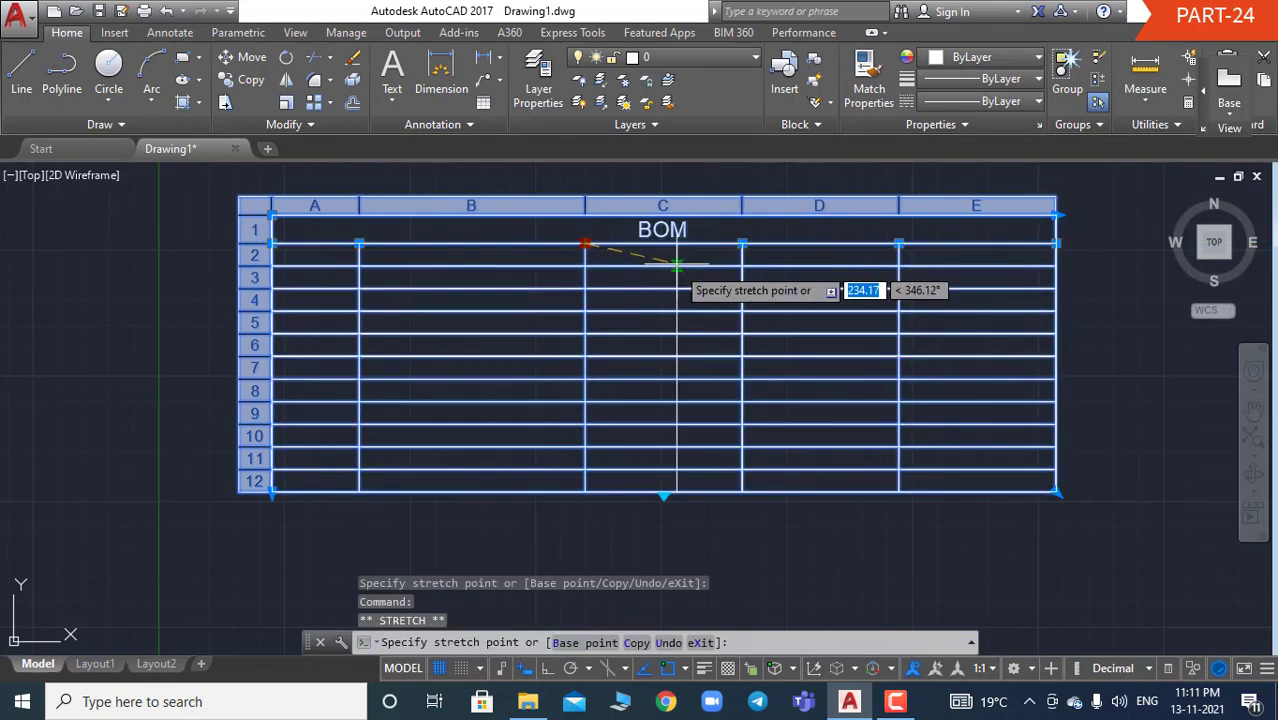
key(Escape)
key(Escape)
key(Escape)
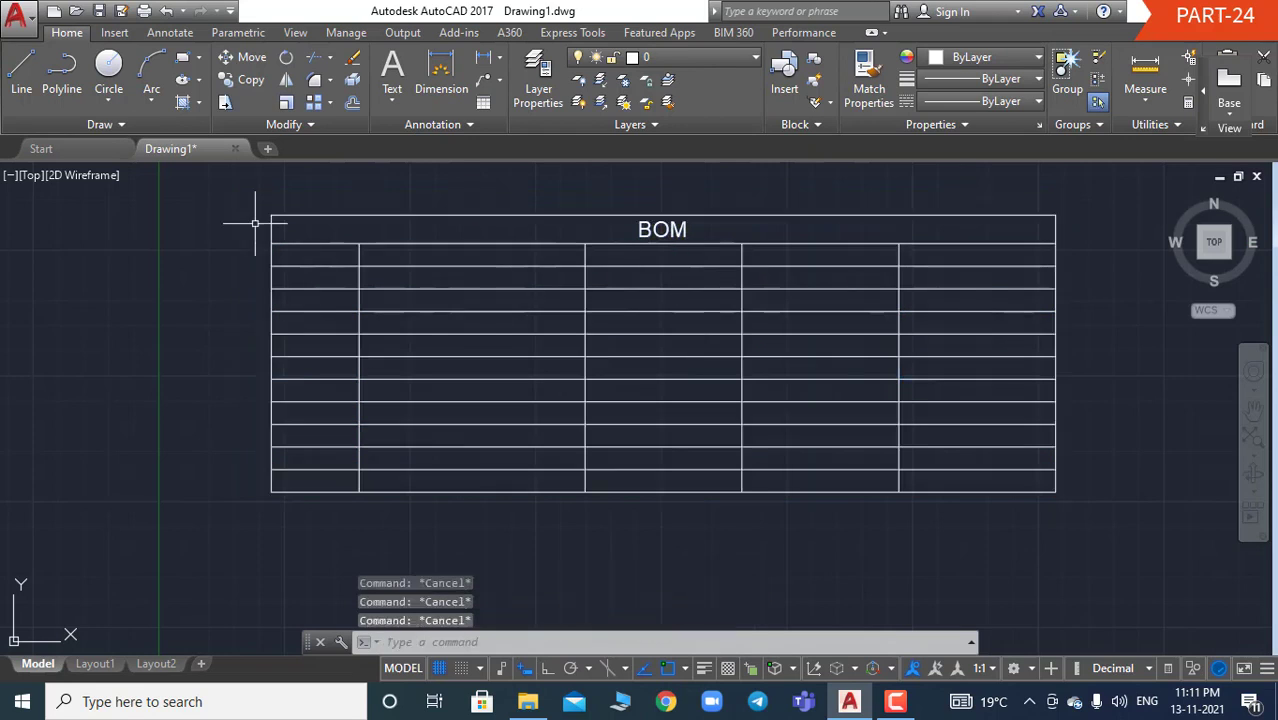
Enter the column headings "S.N." in cell A2 and "NAME OF ITEMS" in cell B2 of the BOM table.
click(313, 248)
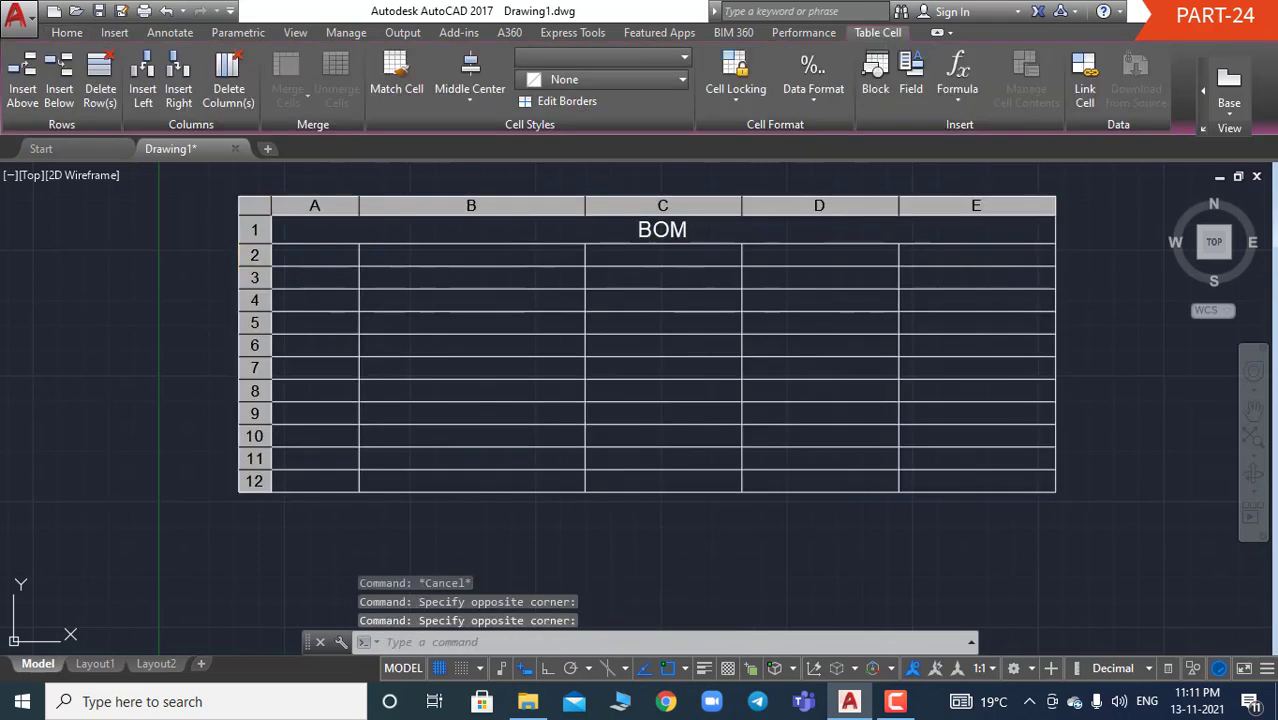
text(S.N.)
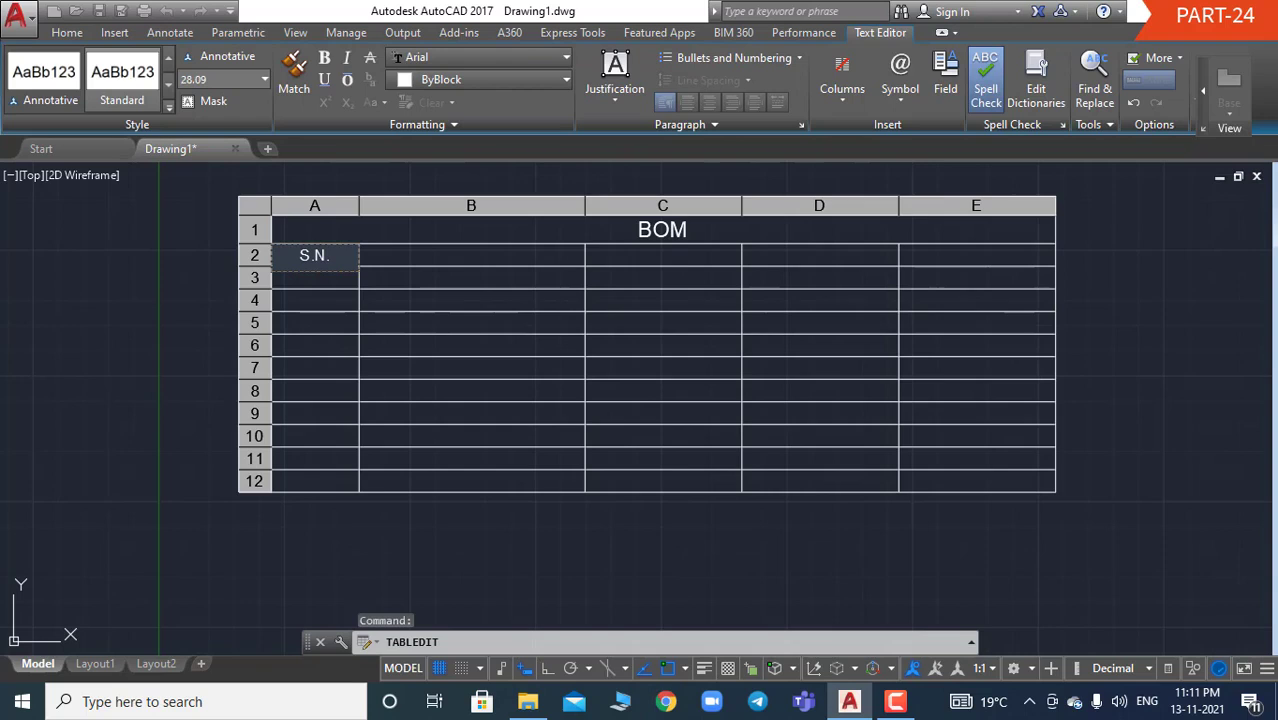
click(410, 256)
click(410, 252)
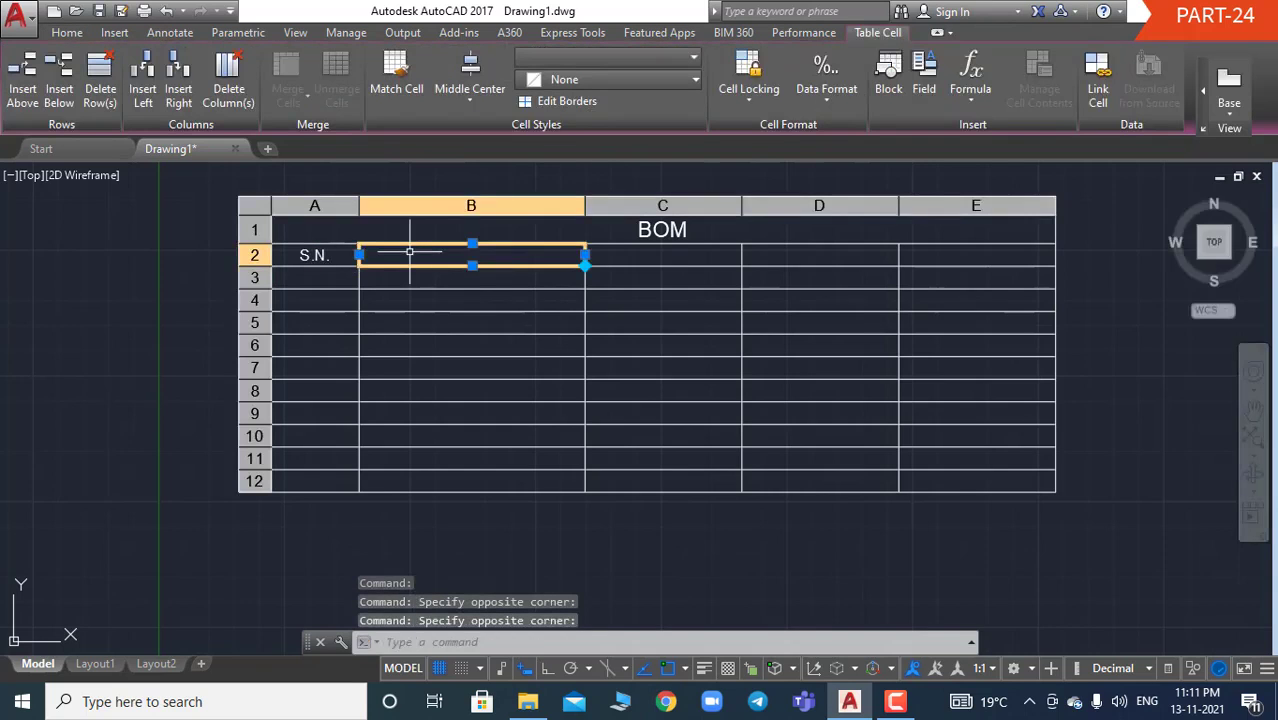
text(NAME O)
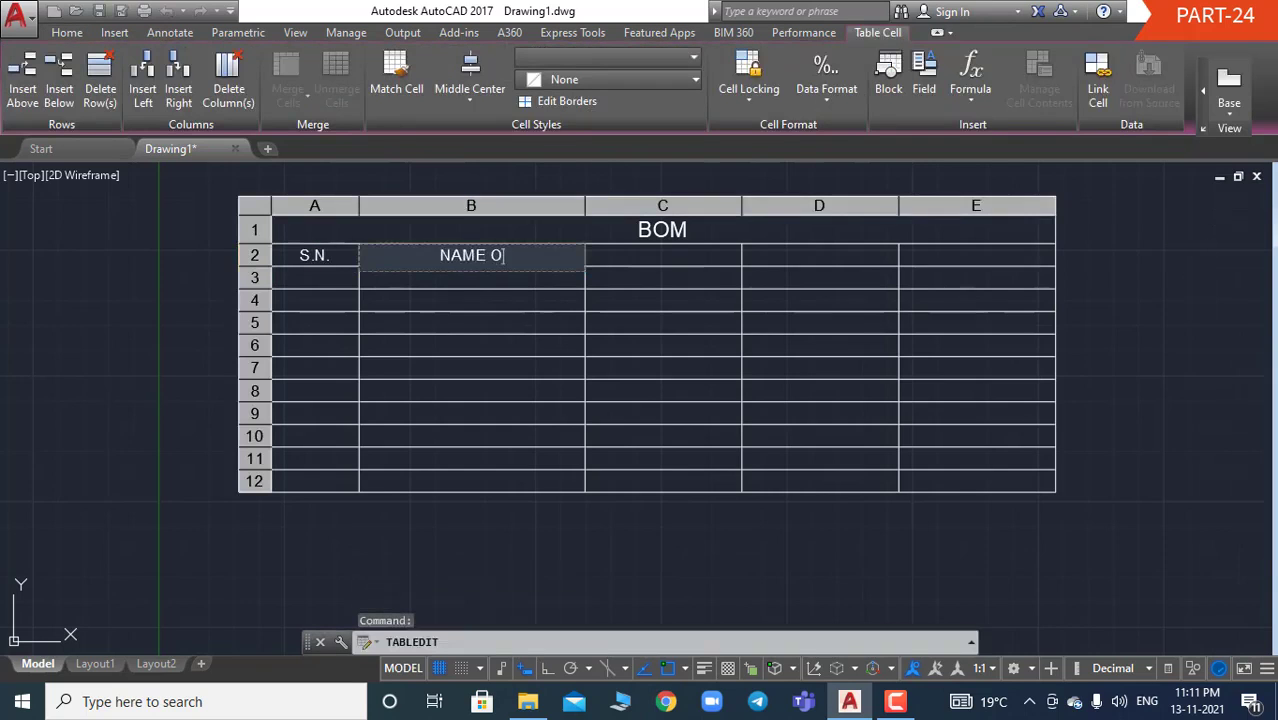
text(F ITEMS)
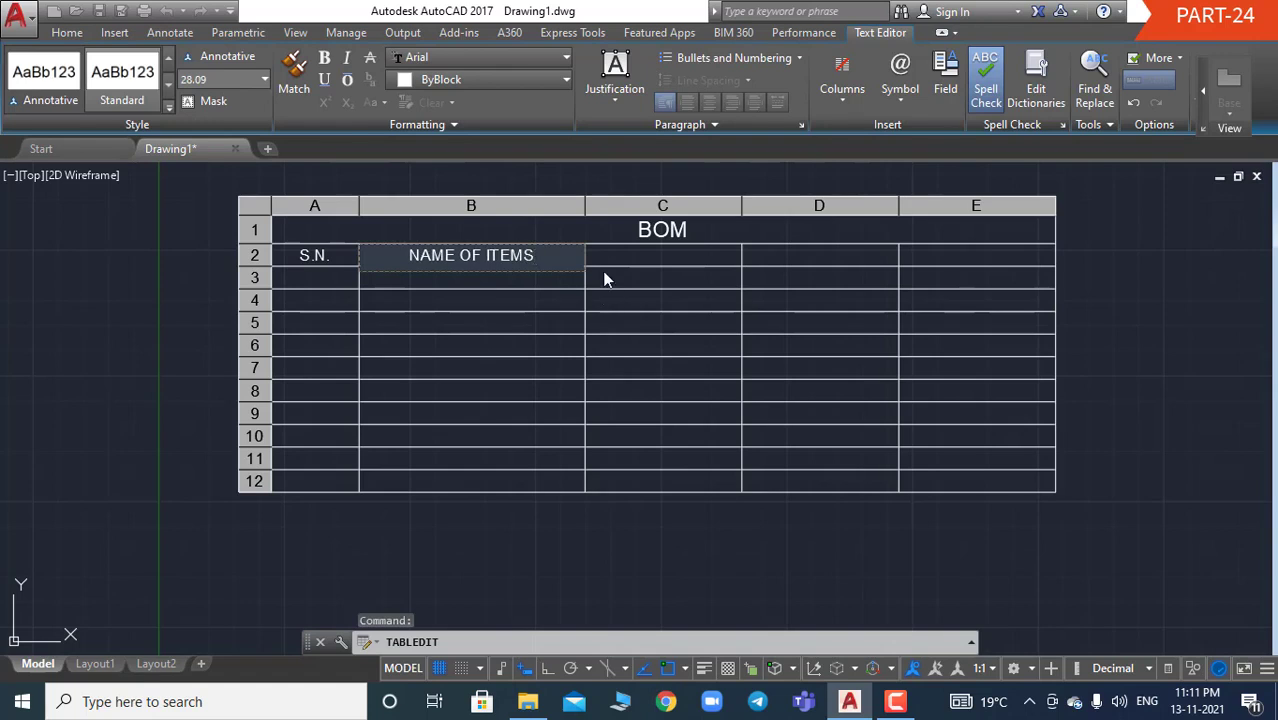
Enter the column headings "RATING" in cell C2 and "QTY." in cell D2.
click(606, 258)
double_click(663, 256)
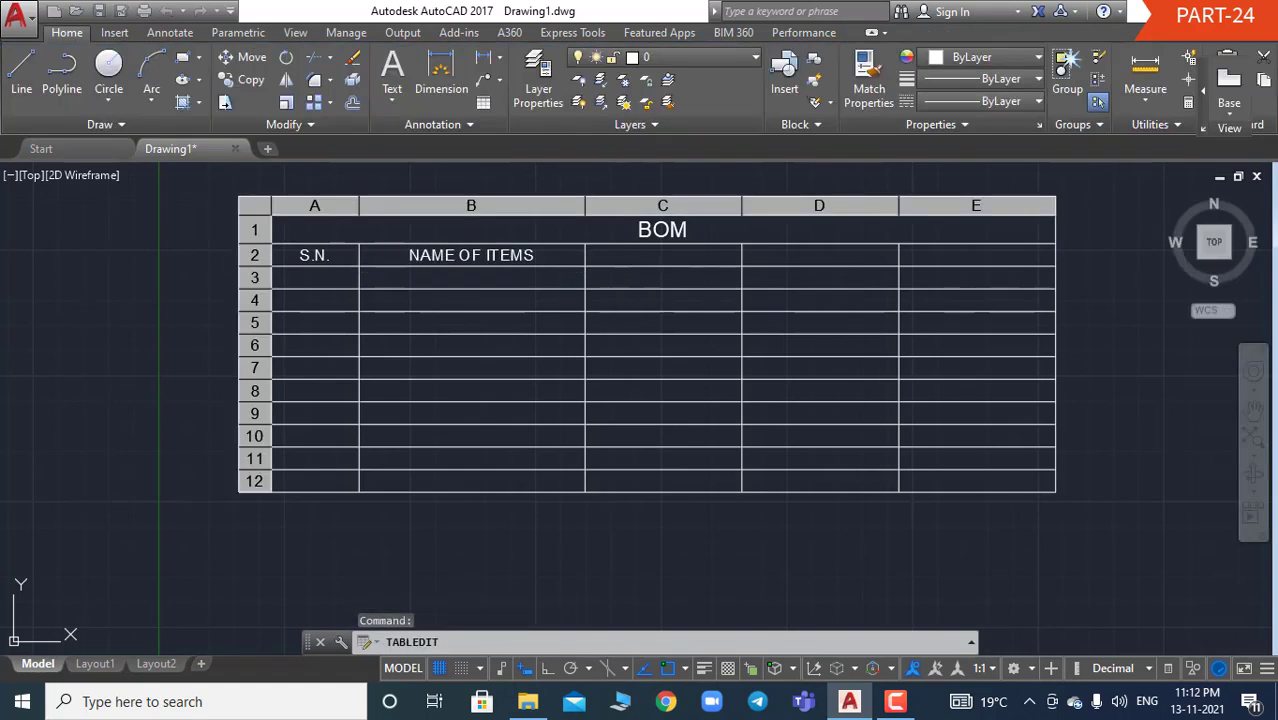
text(RAT)
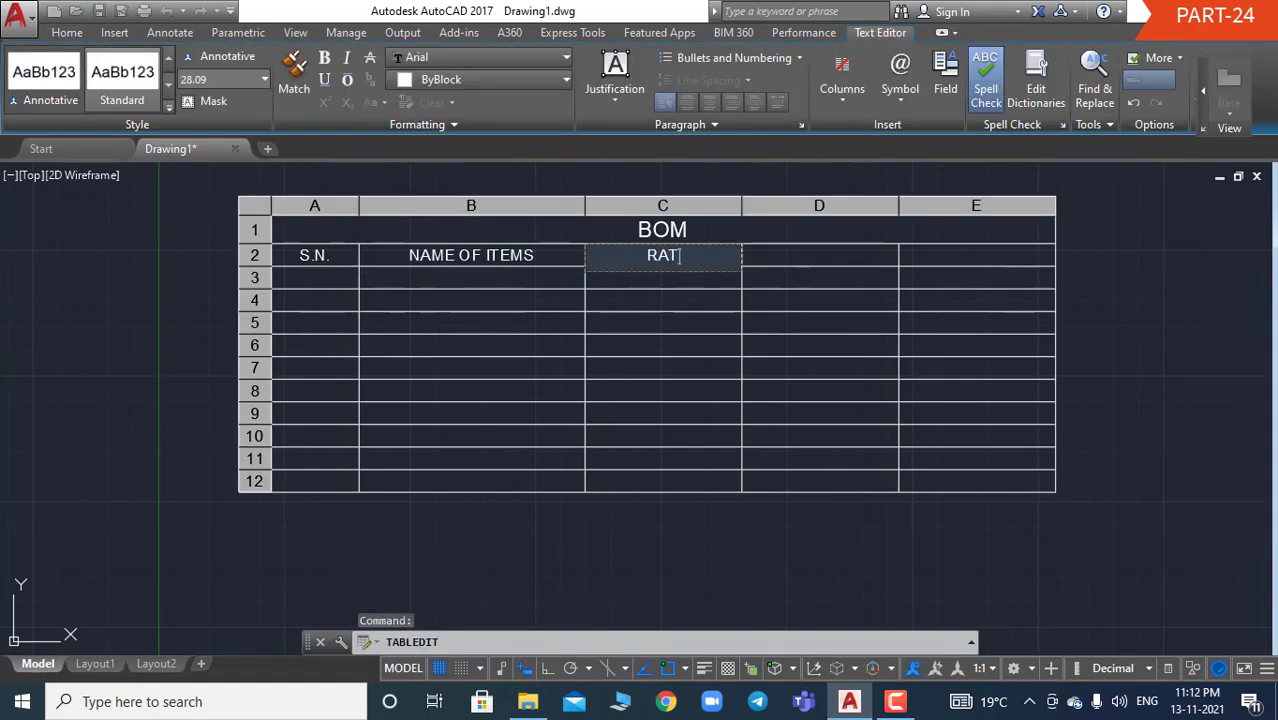
text(ING)
click(841, 254)
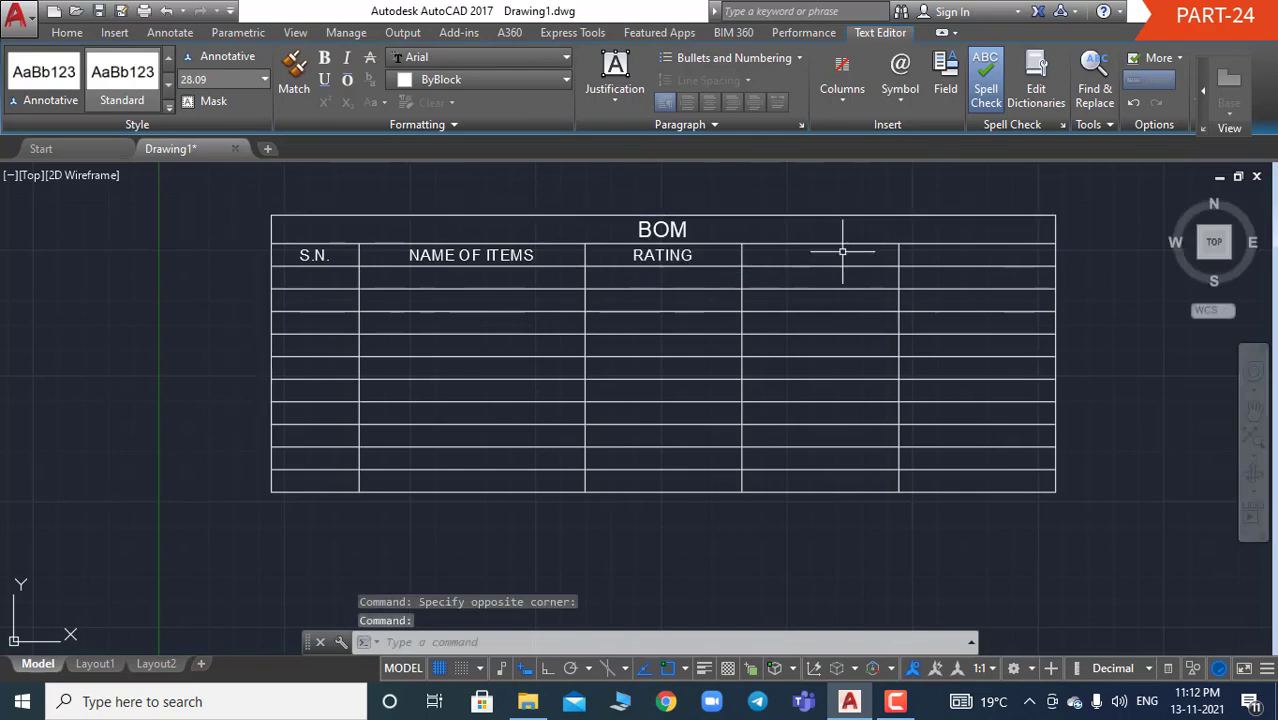
click(843, 252)
text(QTY)
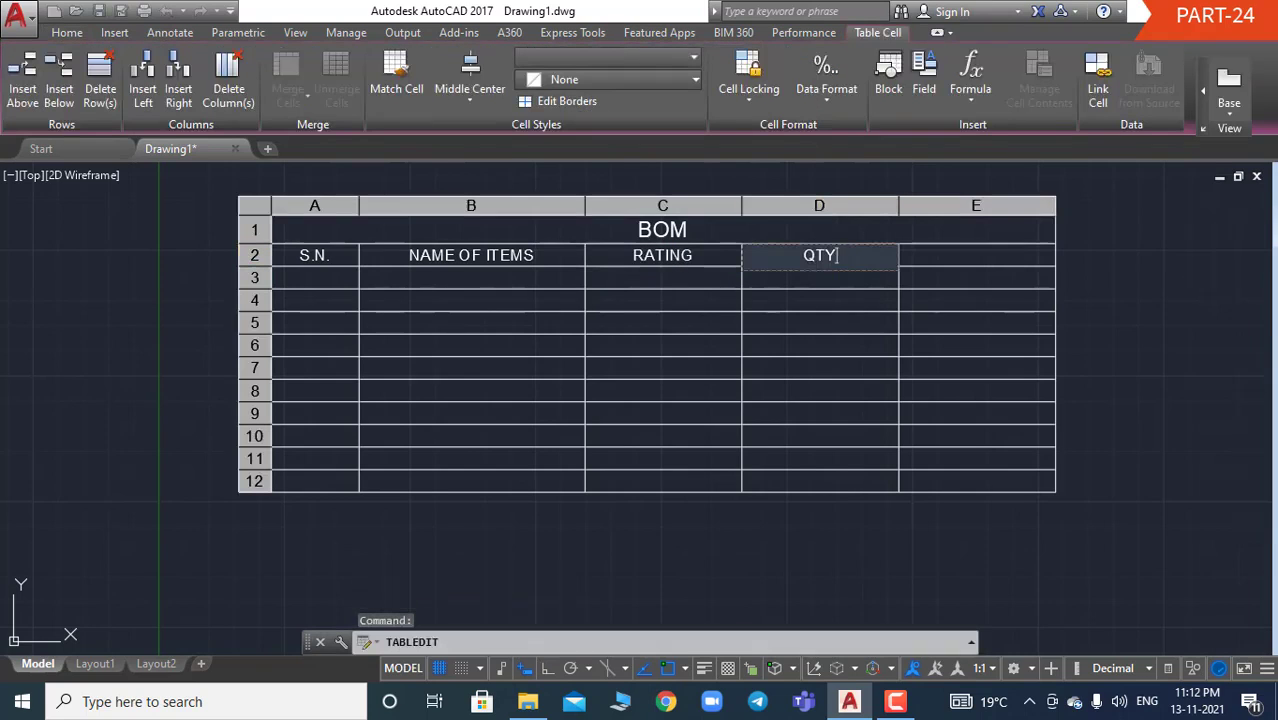
text(.)
Enter the heading "PRICE" in cell E2 and finish editing the header row.
click(970, 252)
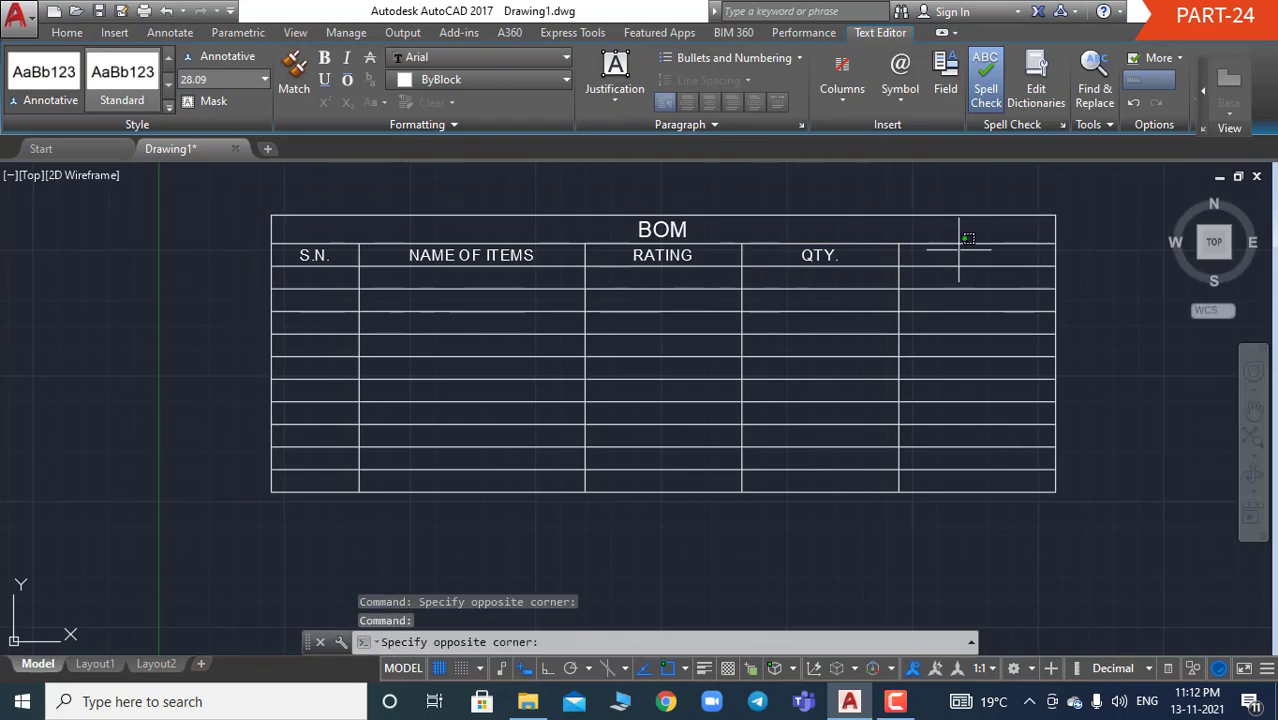
double_click(970, 255)
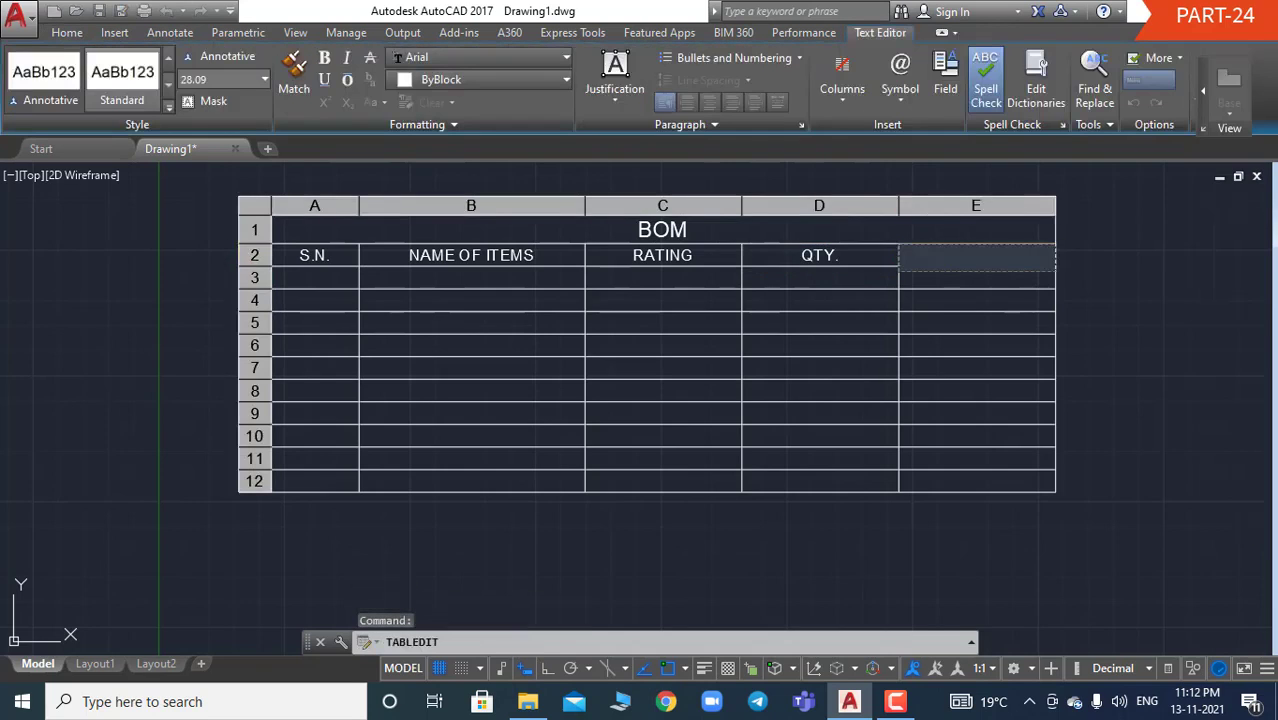
text(PRICE)
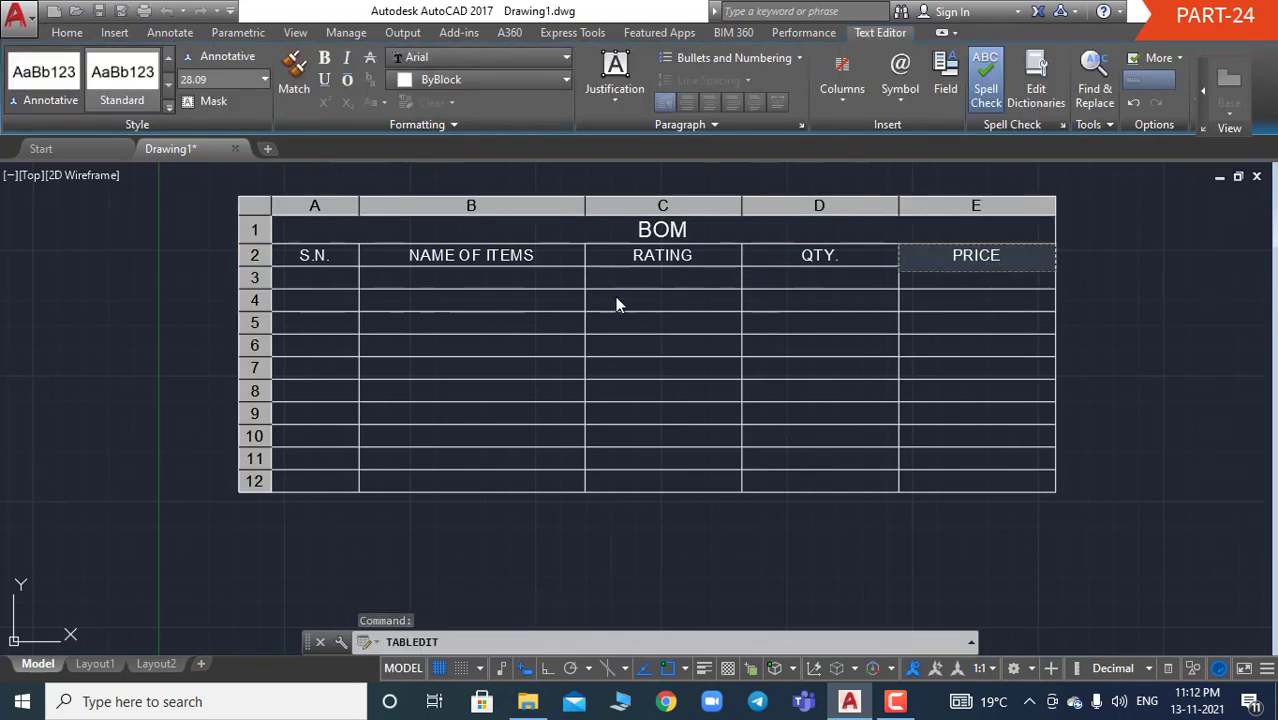
click(812, 281)
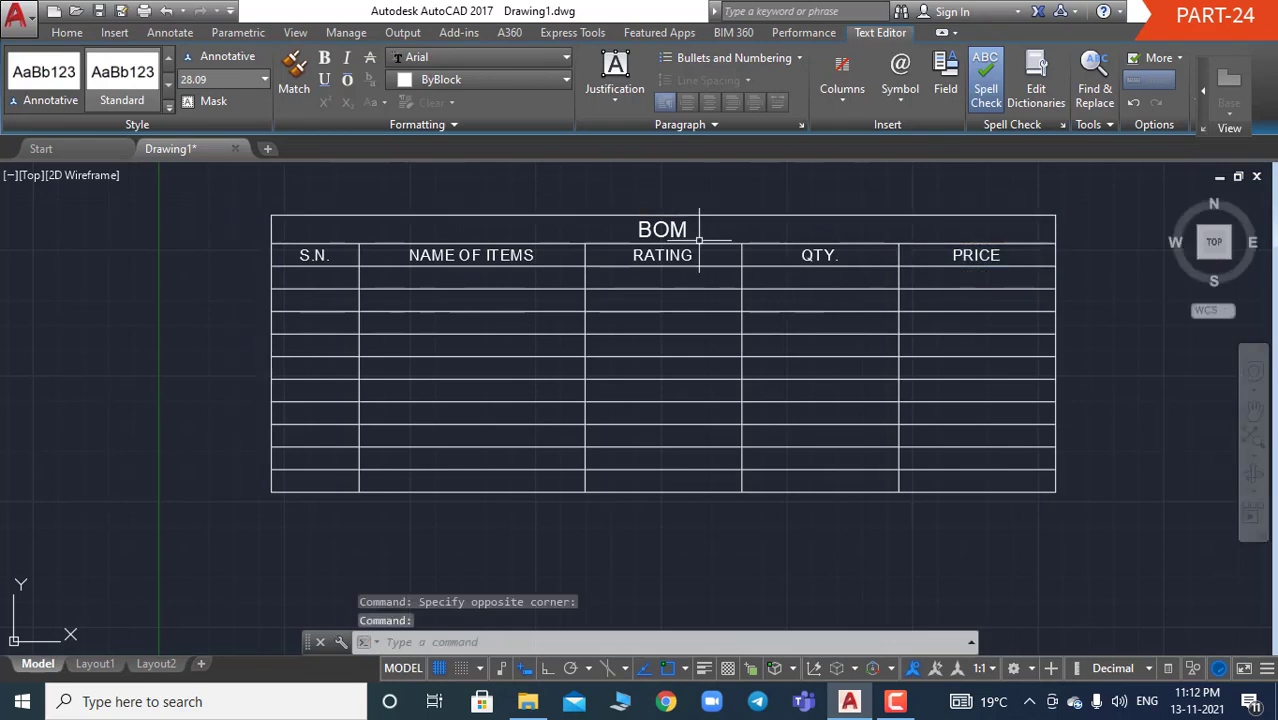
Narrow the QTY. column freehand by shifting its boundary with RATING, and widen the NAME OF ITEMS column into the RATING column.
click(742, 250)
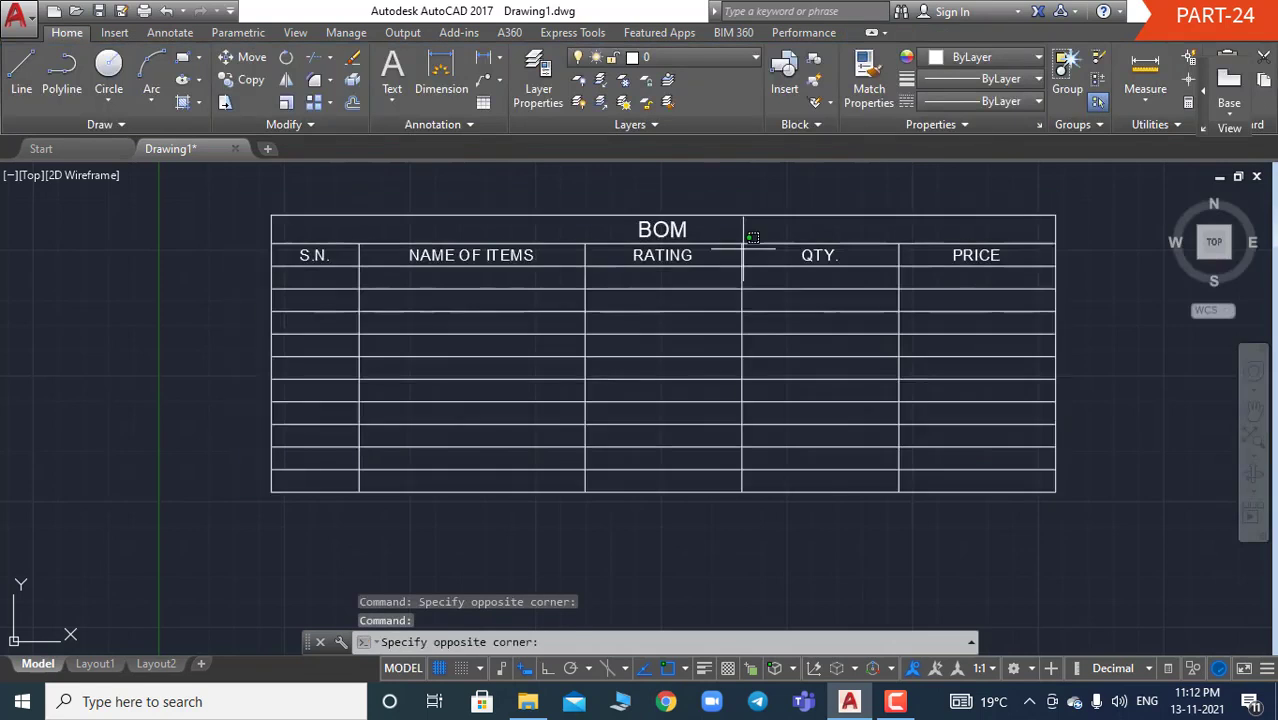
click(742, 243)
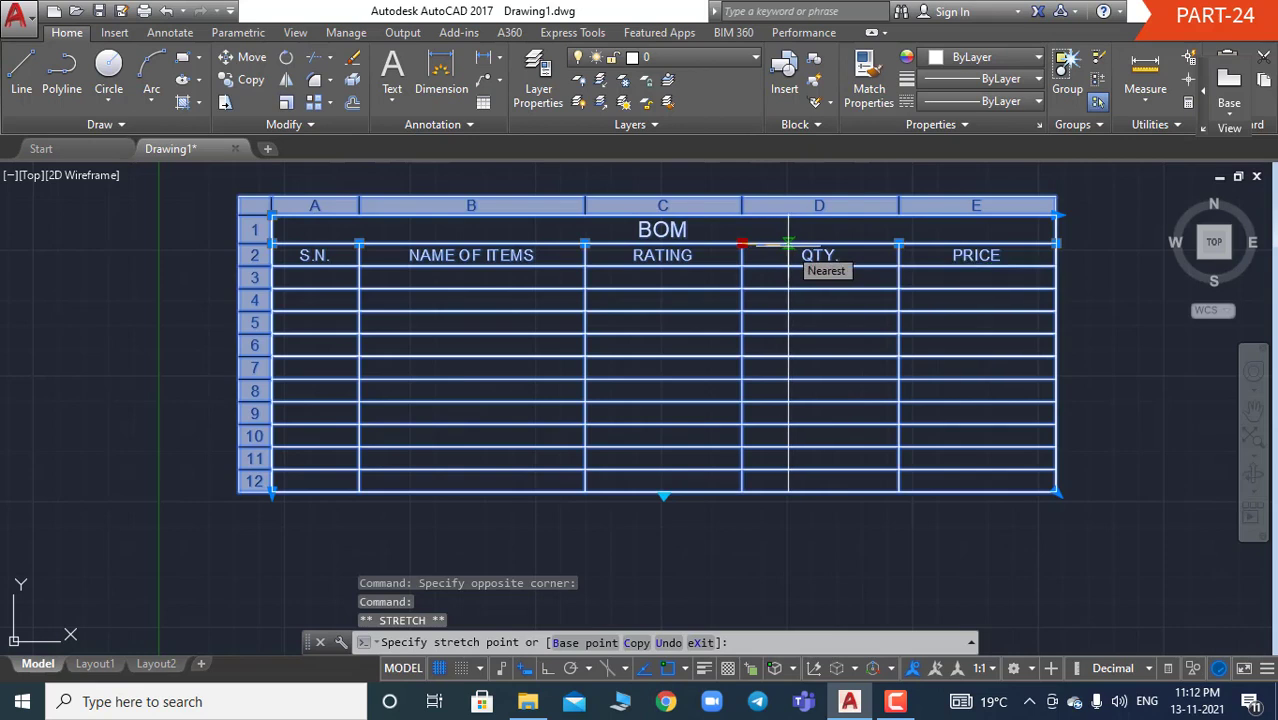
click(788, 243)
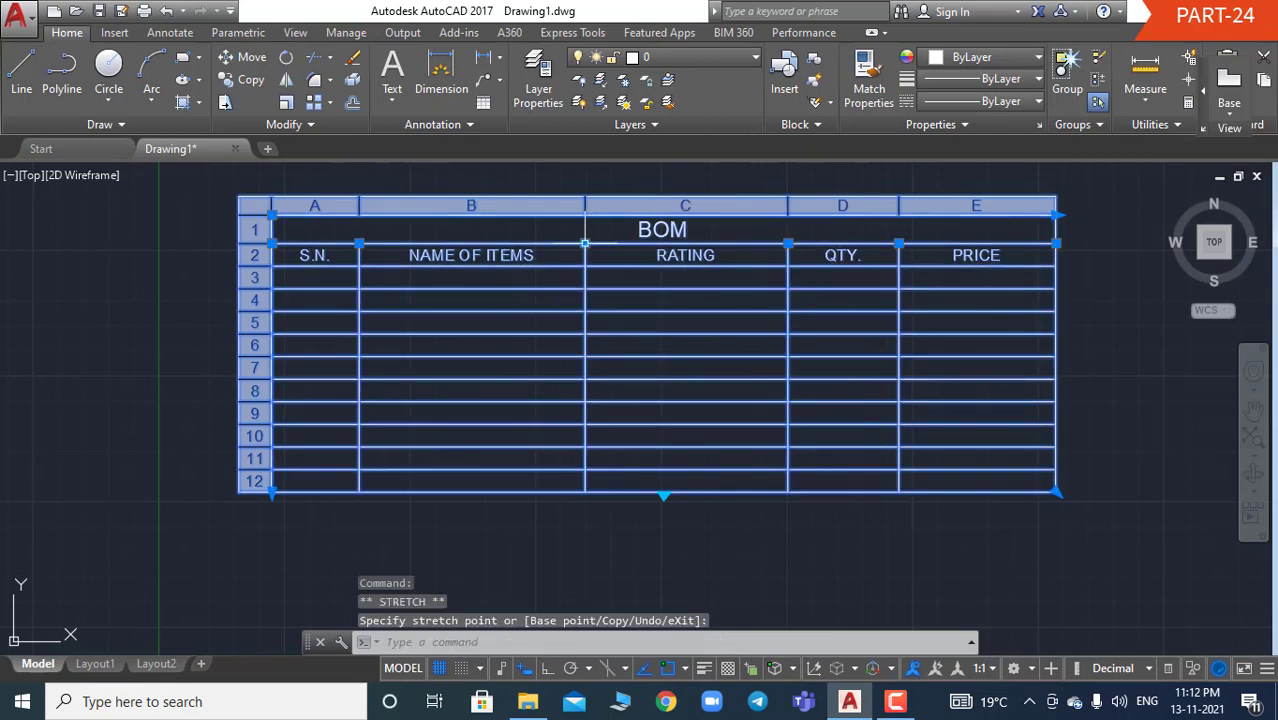
click(585, 243)
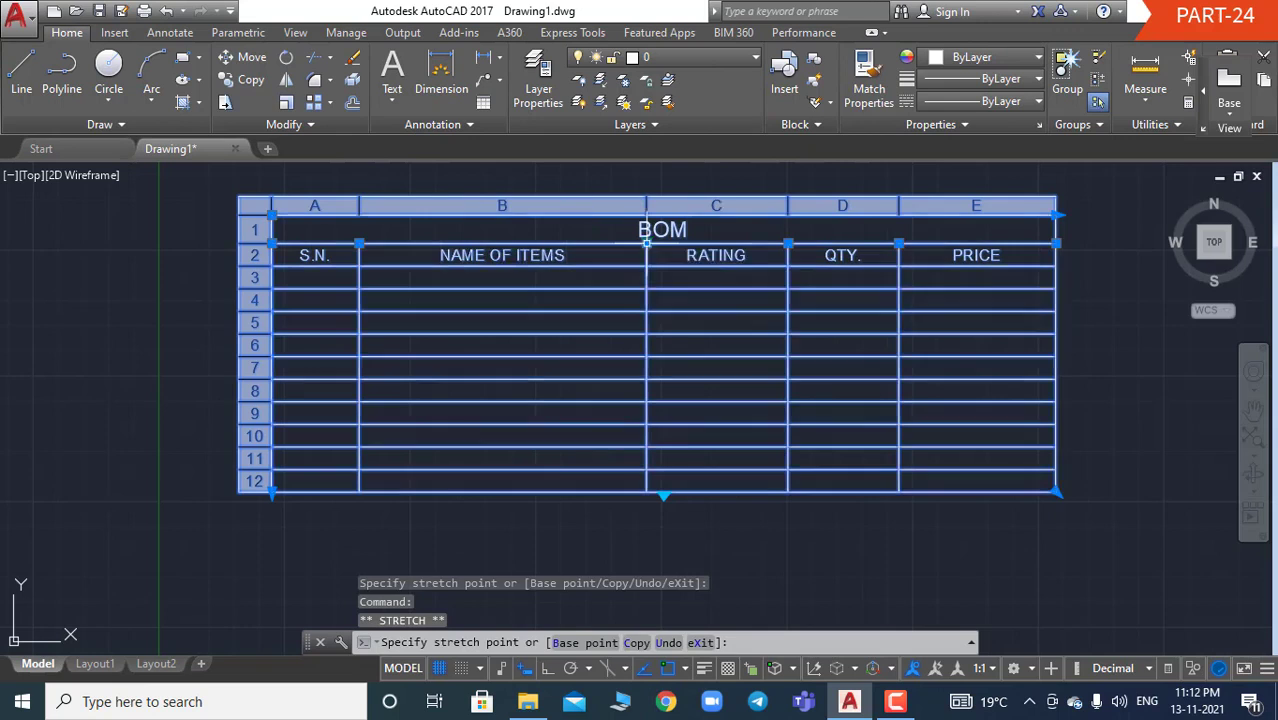
click(647, 243)
Enter serial number 1 and the item name "CONTACTOR" in the first row below the headings.
click(345, 278)
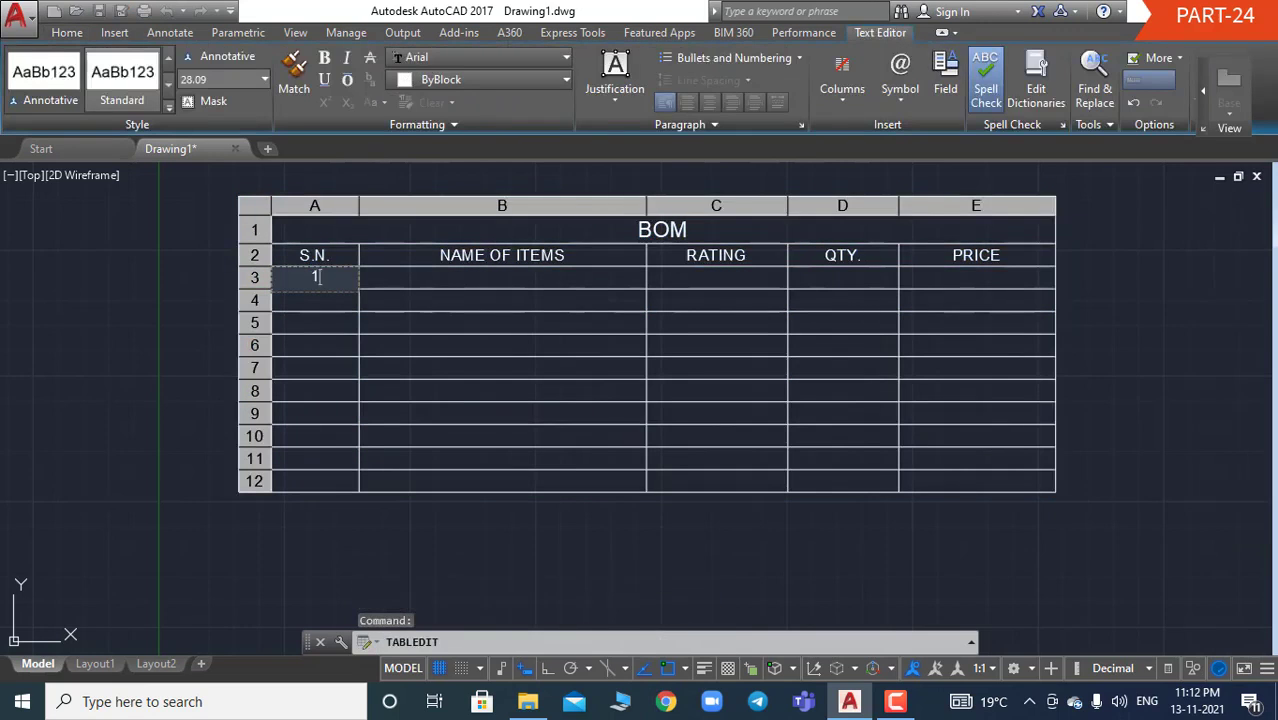
click(414, 271)
click(414, 276)
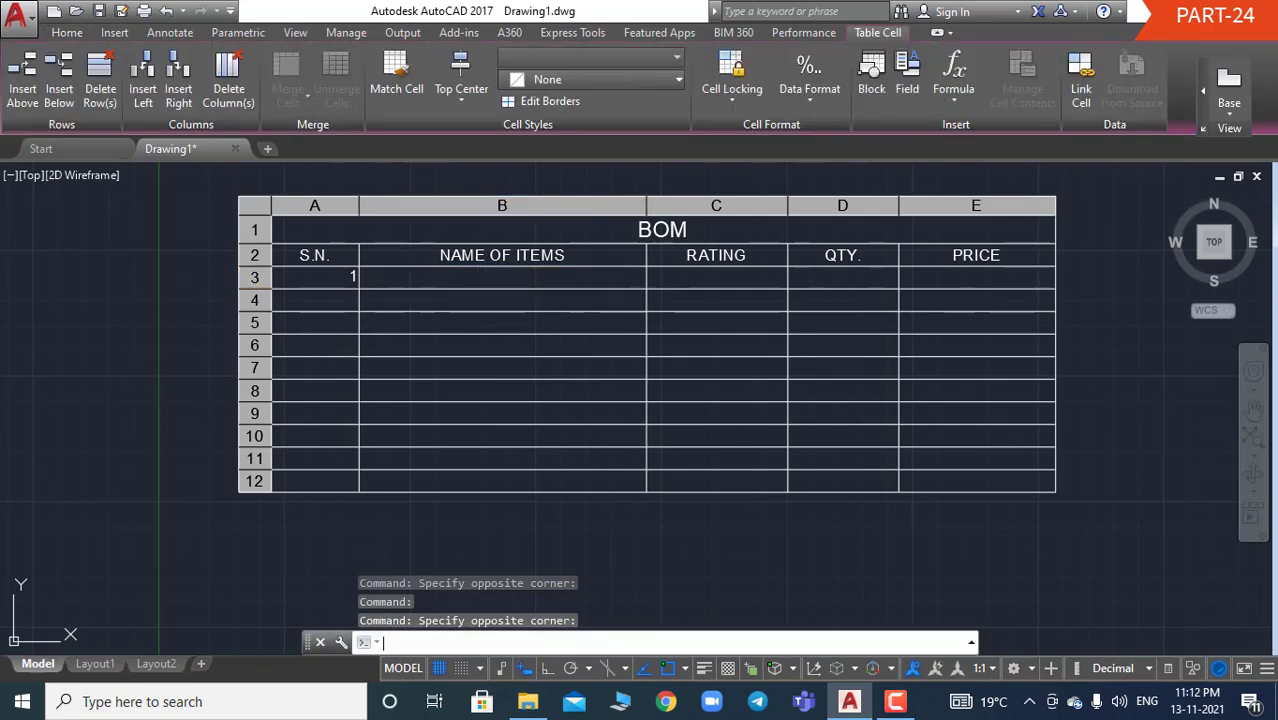
text(CONTA)
text(TOR)
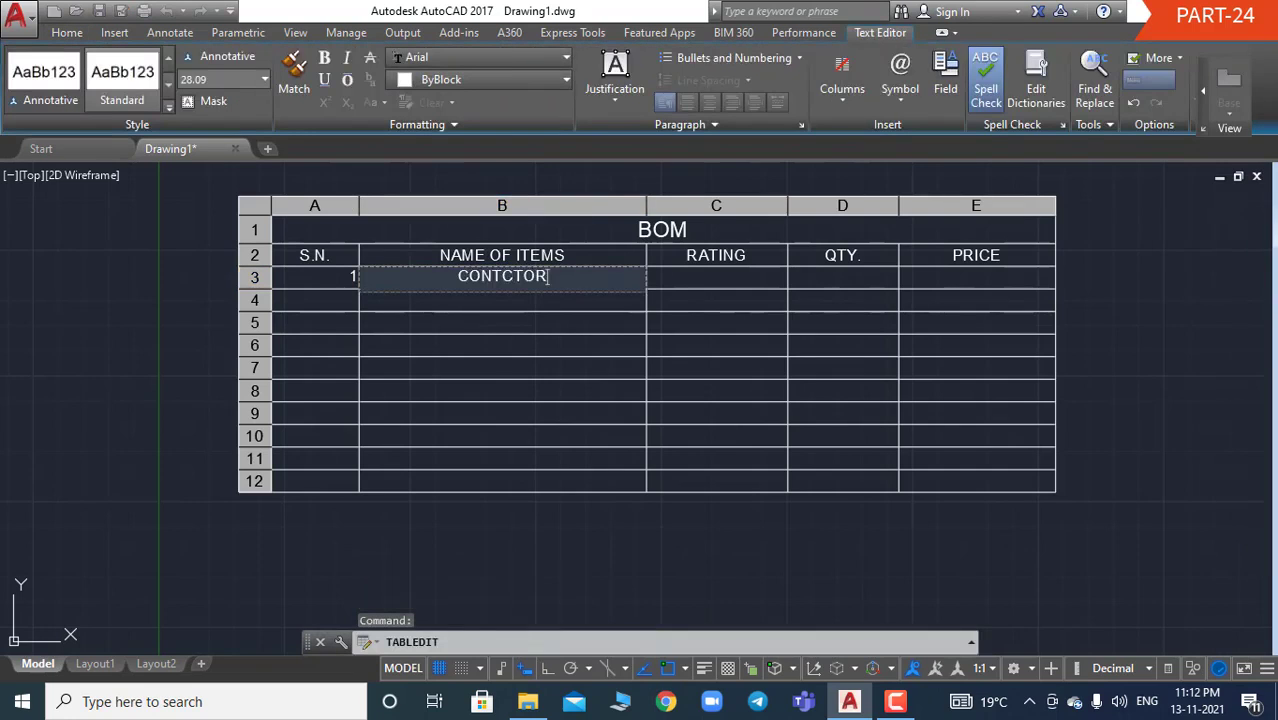
key(BackSpace)
key(BackSpace)
key(BackSpace)
key(BackSpace)
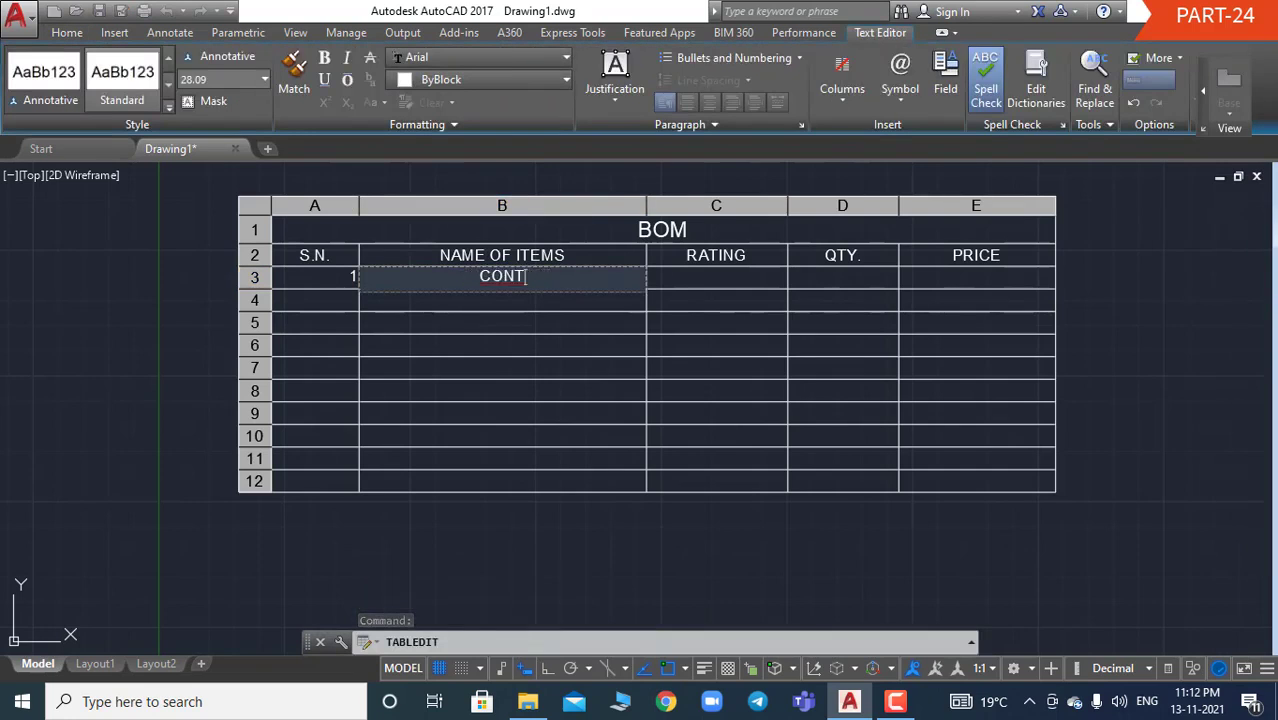
text(ACTOR)
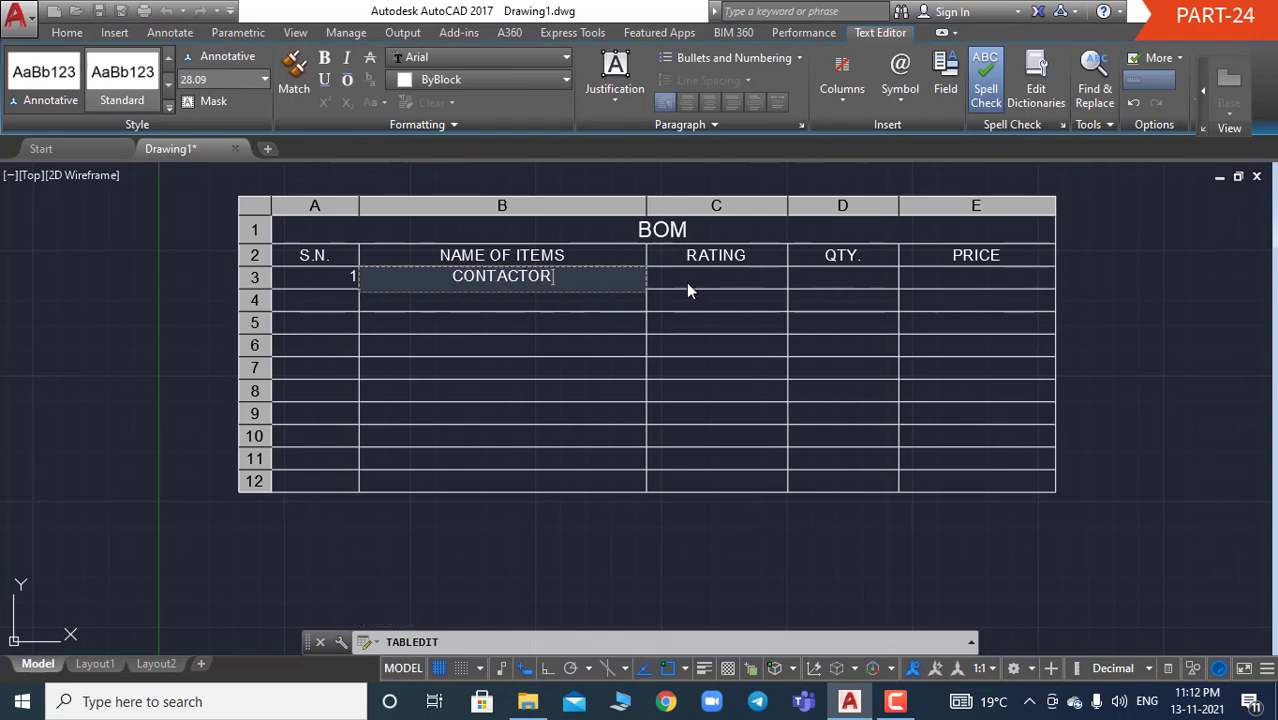
Enter "16A" as the contactor's rating in cell C3.
click(686, 290)
click(686, 280)
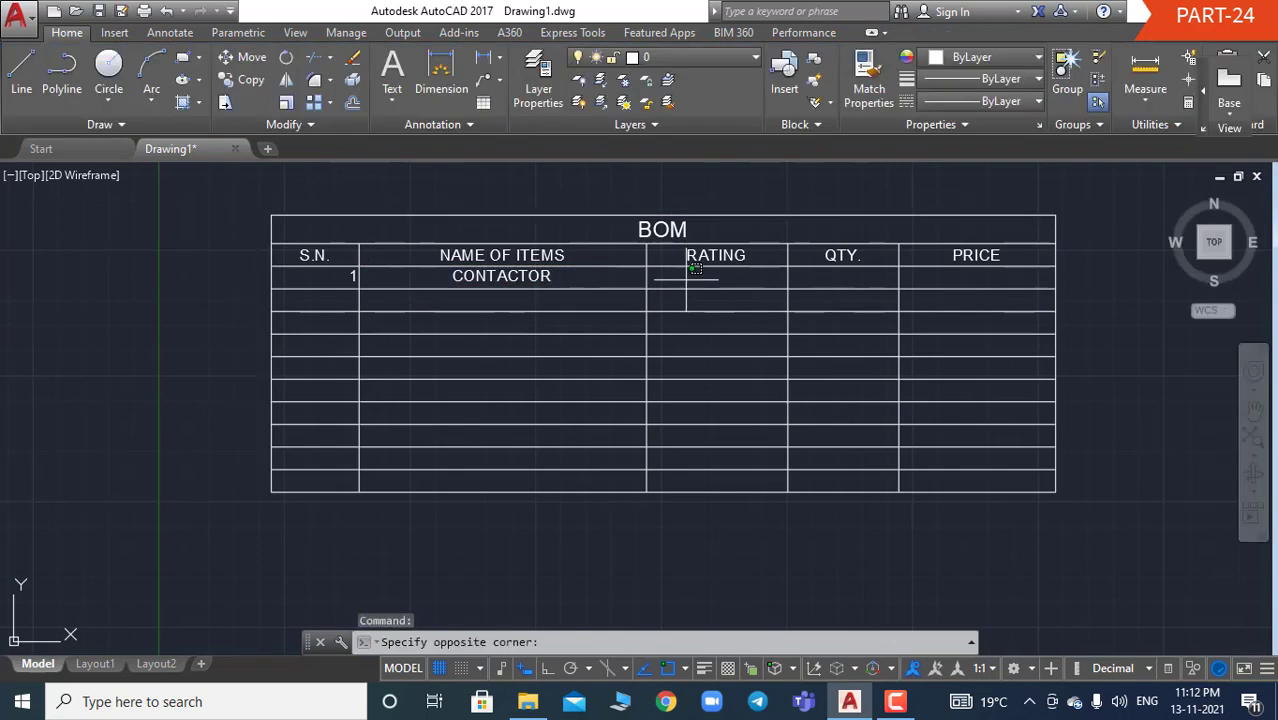
click(694, 270)
text(16)
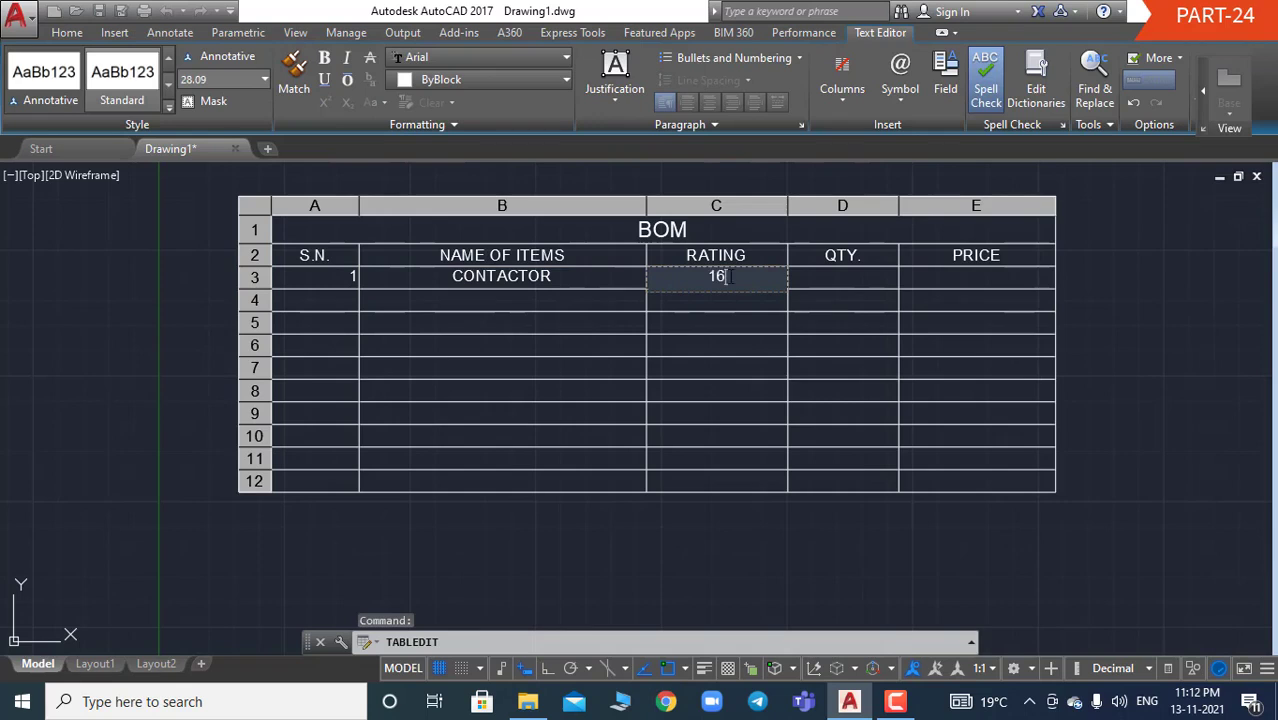
text(A)
Enter a quantity of 10 and the price "800 RS EACH" in the contactor's row.
click(850, 277)
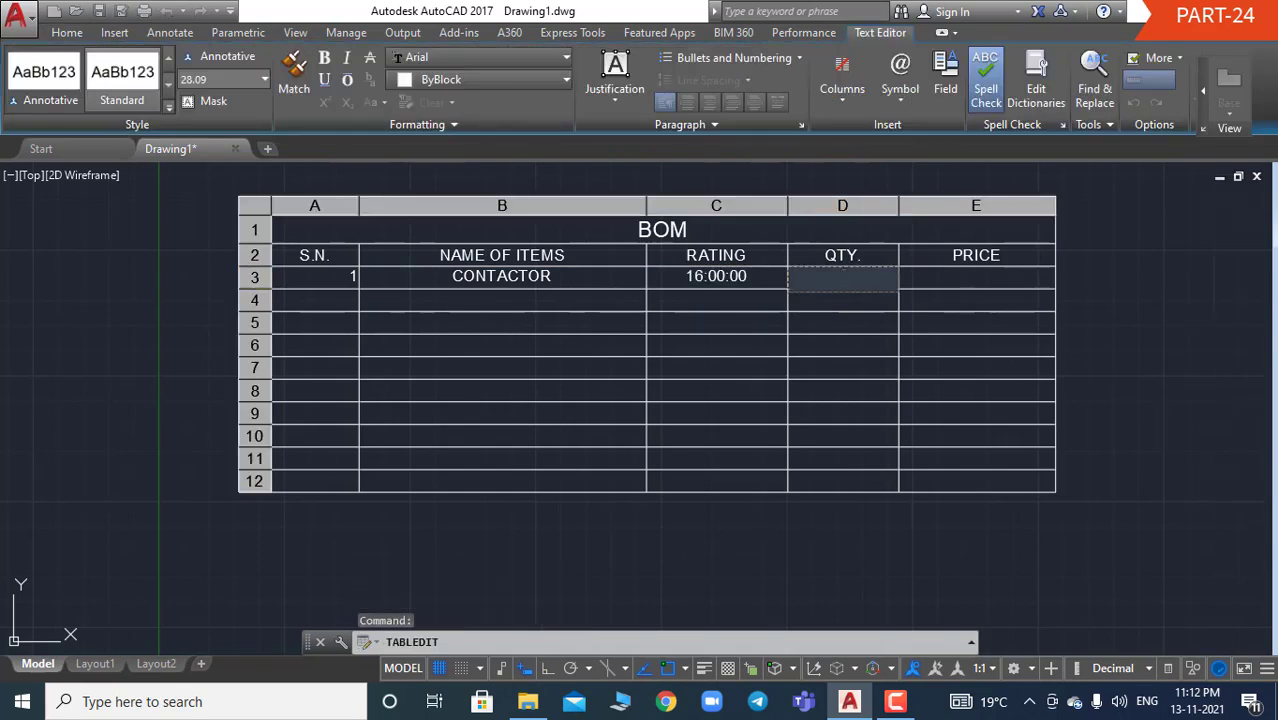
click(984, 255)
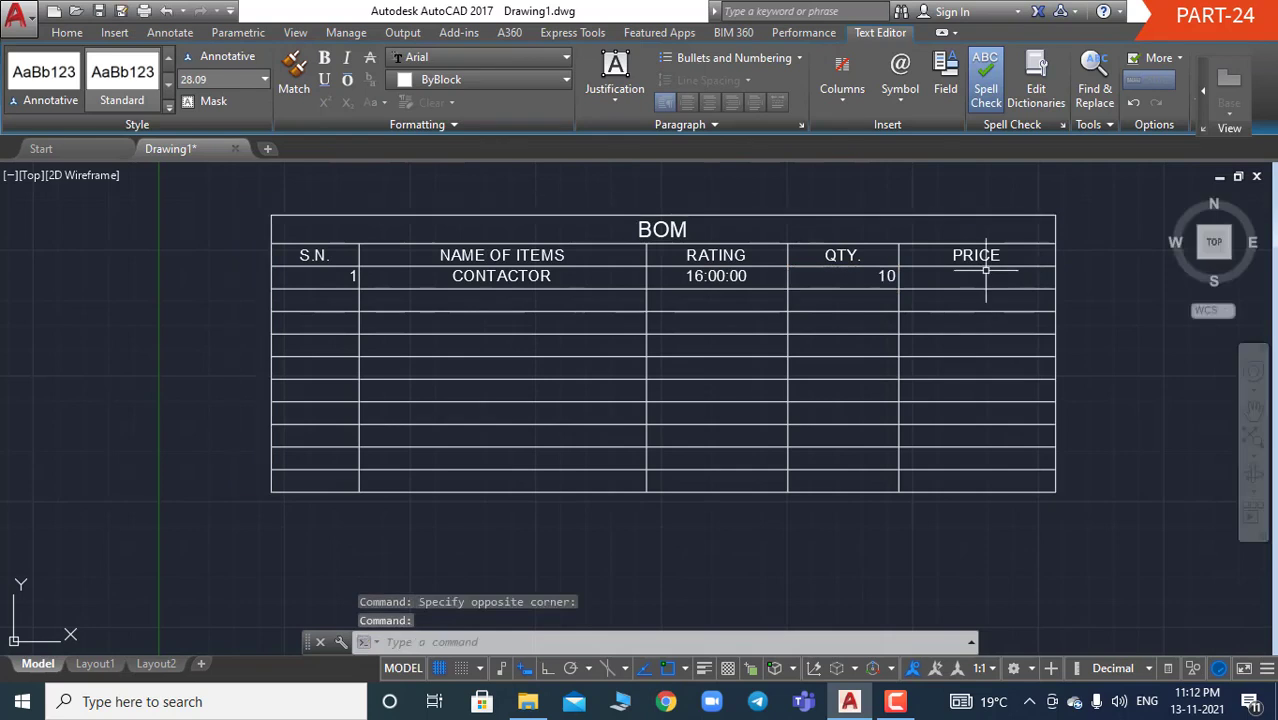
click(984, 277)
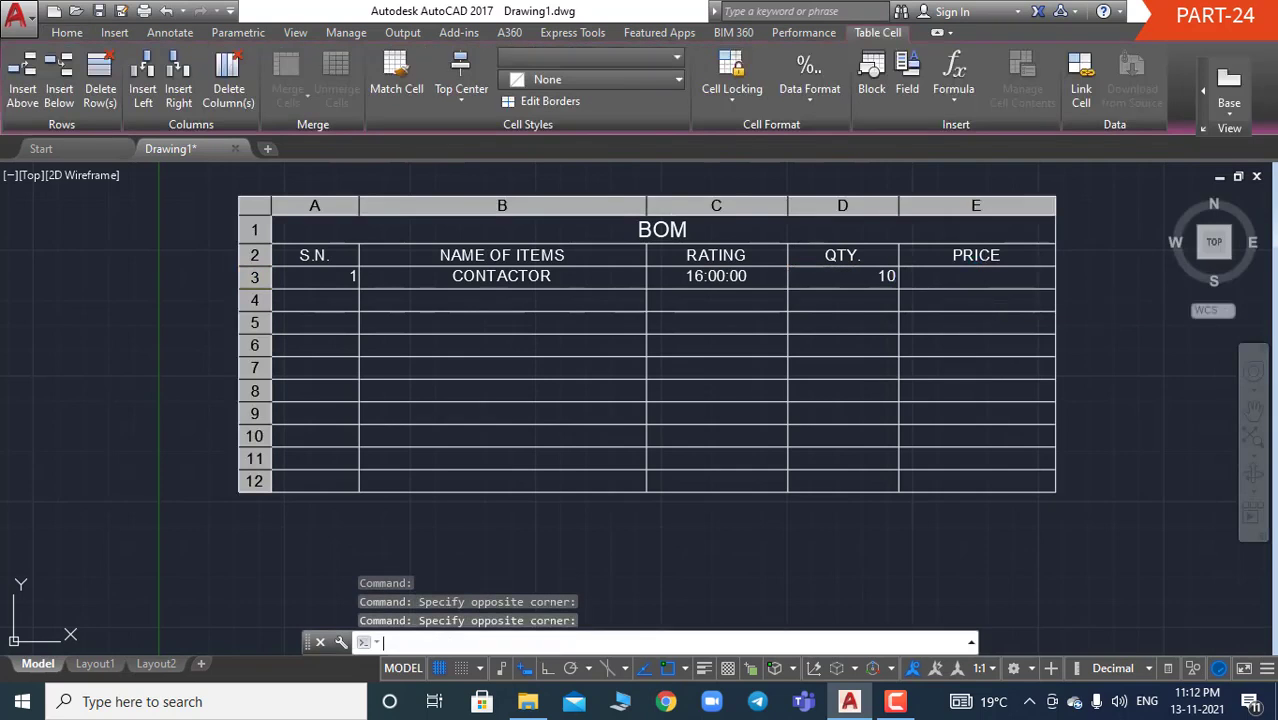
text(800 RS EACH)
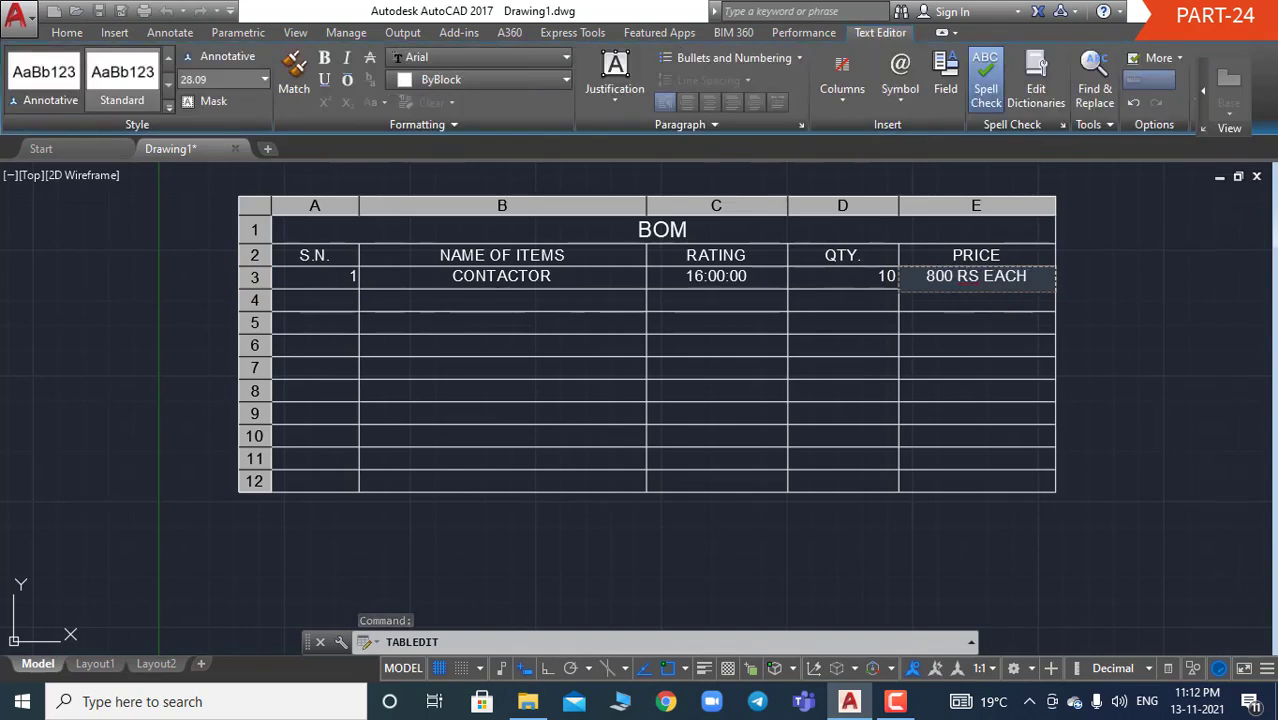
Enter serial number 2 and the item name "PLC" in the row below the contactor.
click(342, 294)
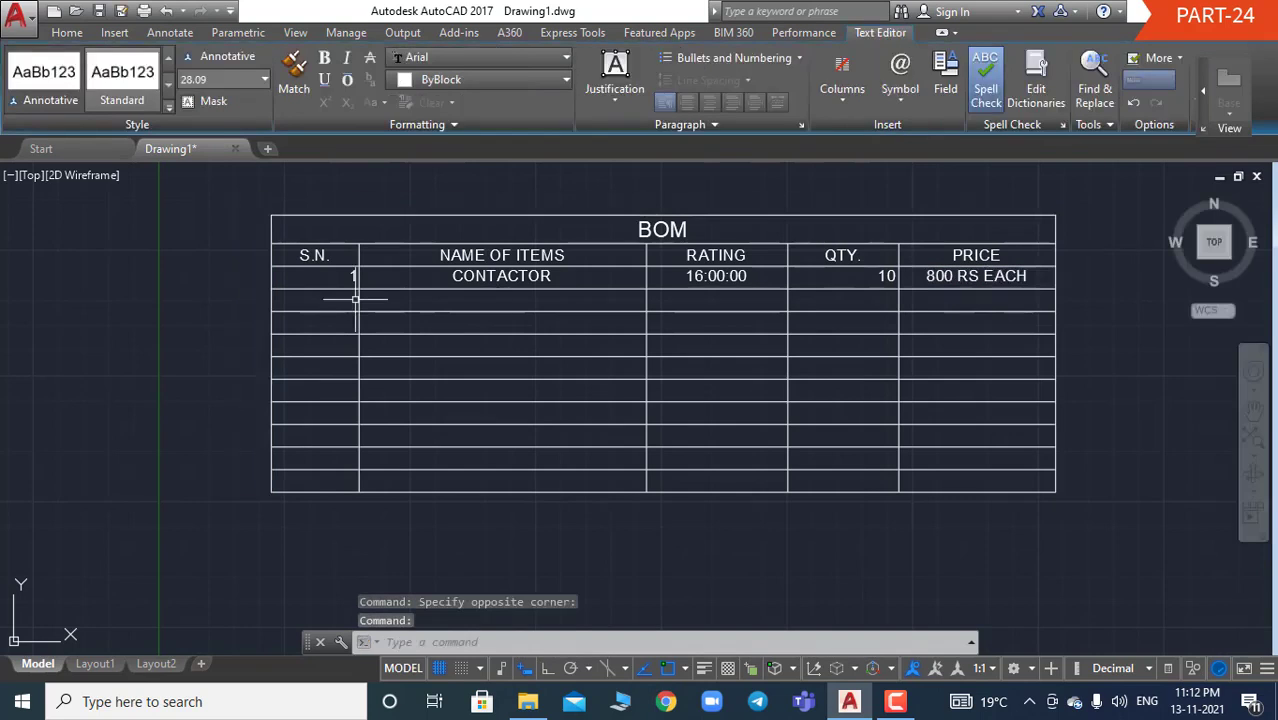
click(350, 300)
text(2)
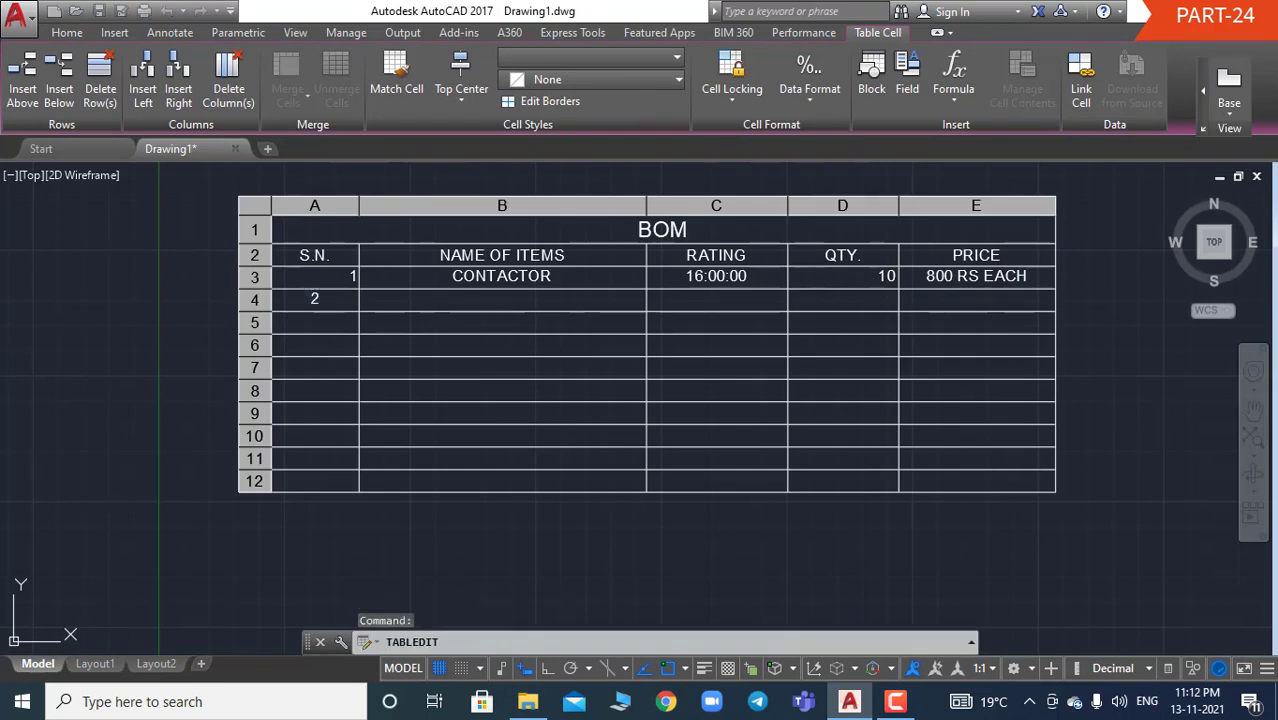
click(463, 303)
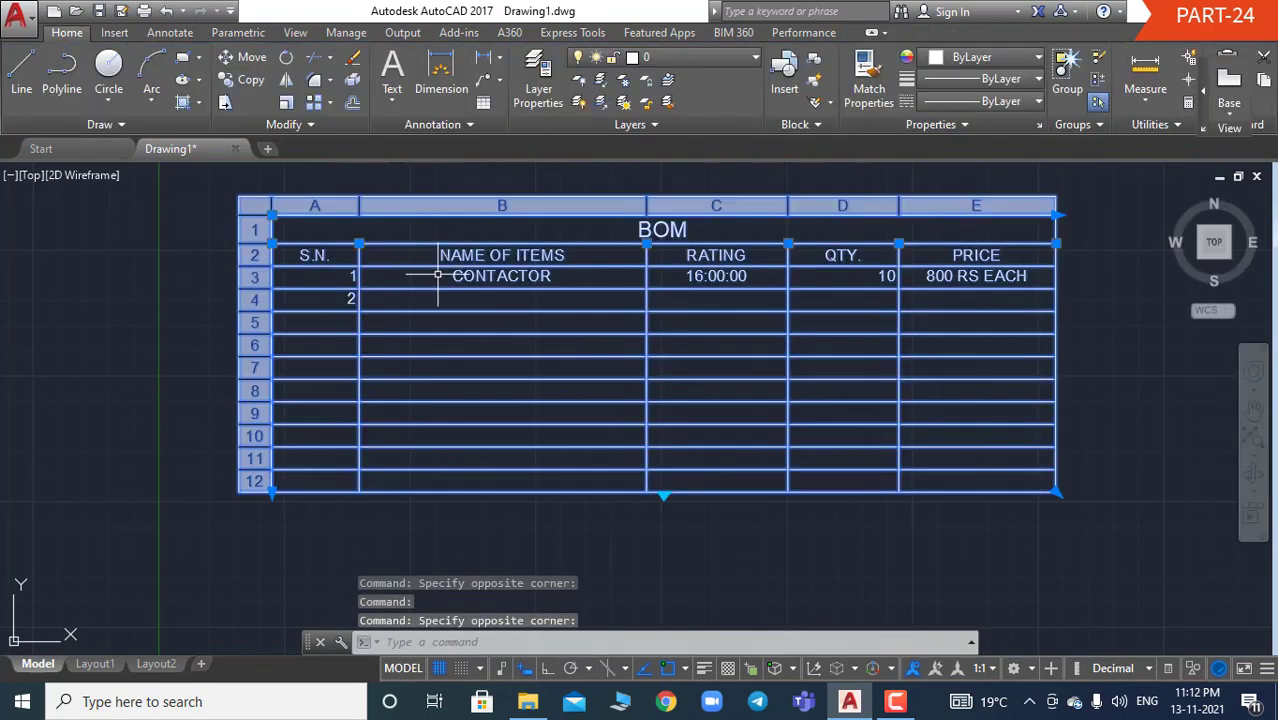
click(466, 305)
text(PLC)
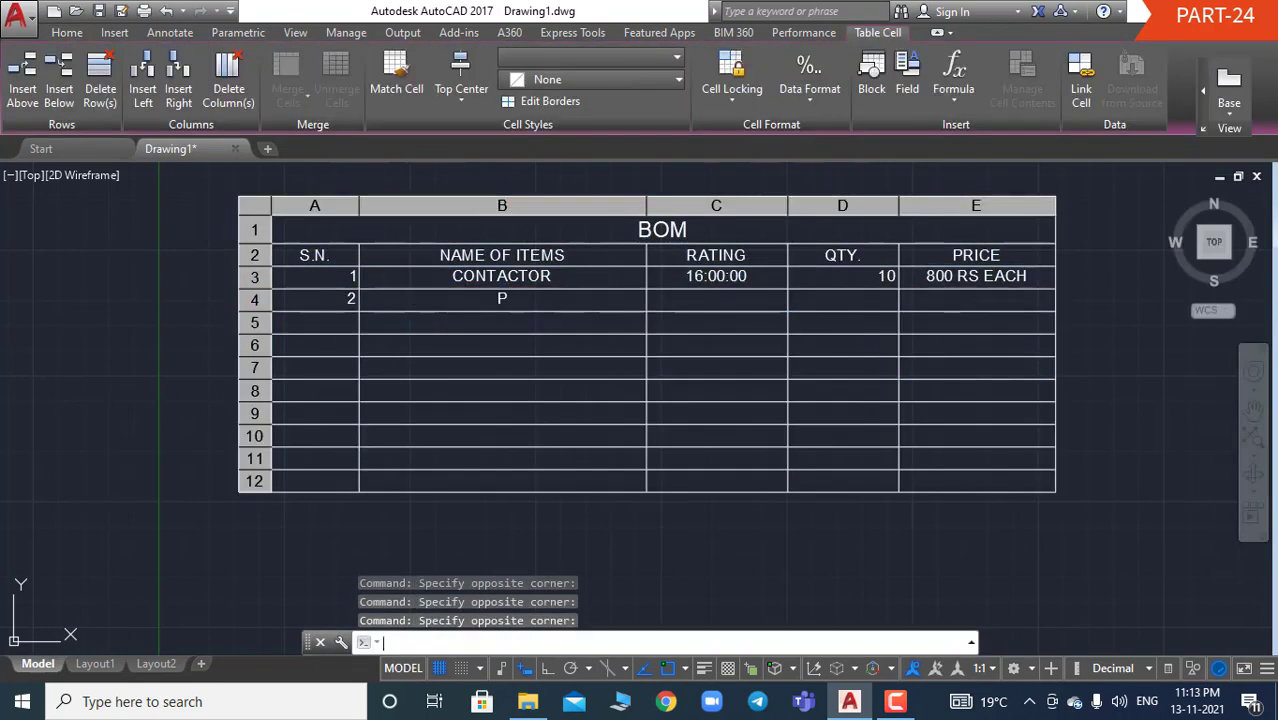
click(677, 300)
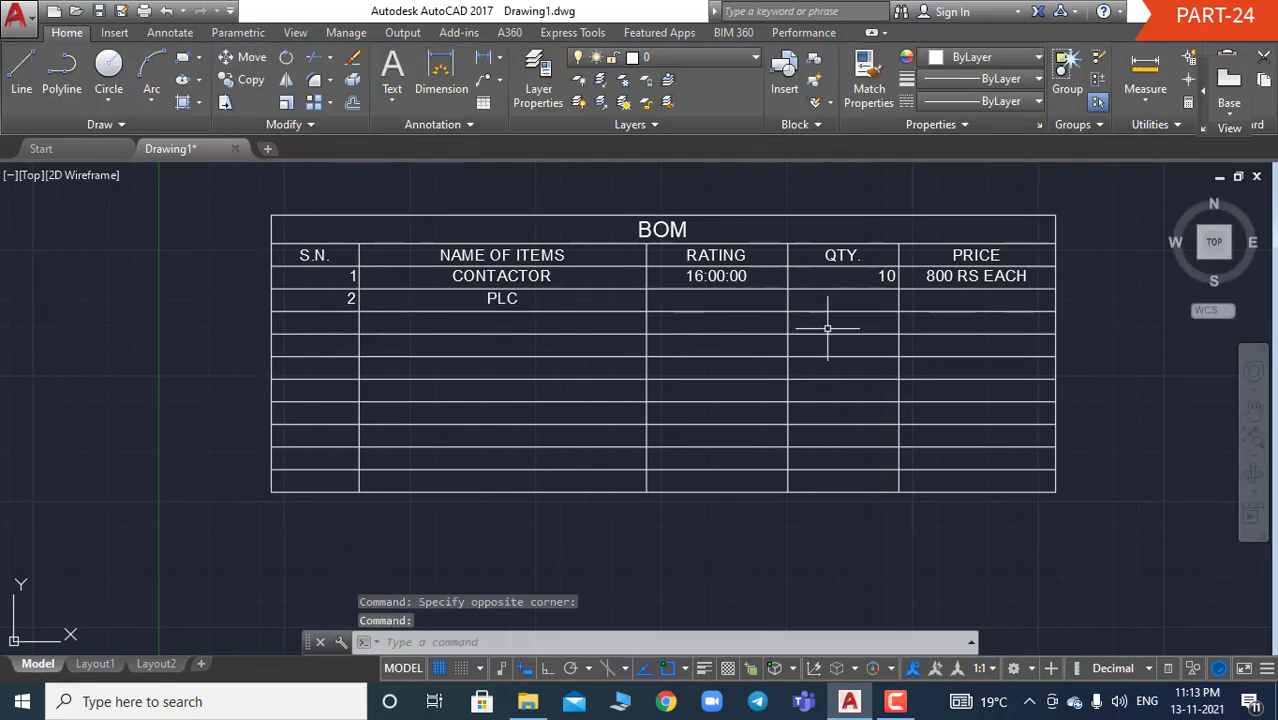
Replace the PRICE heading with "VENDOR" and the contactor's entry in that column with "SIEMENS".
click(981, 256)
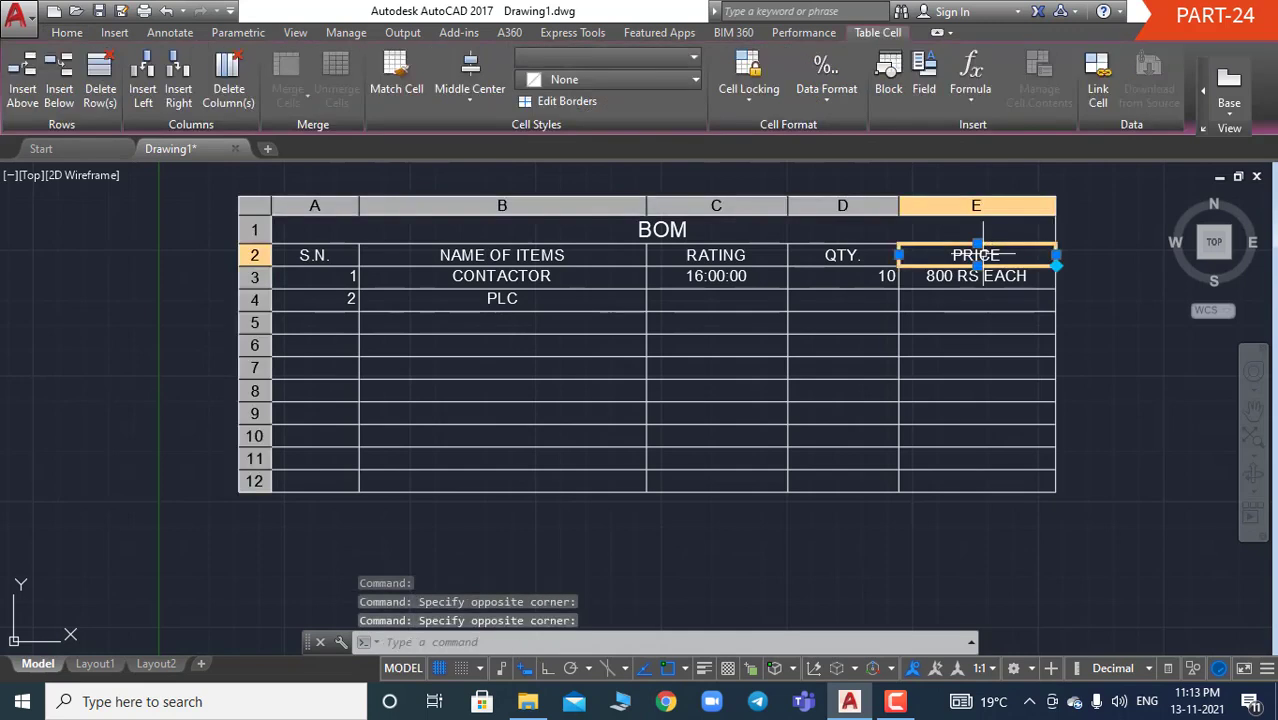
text(VENDOR)
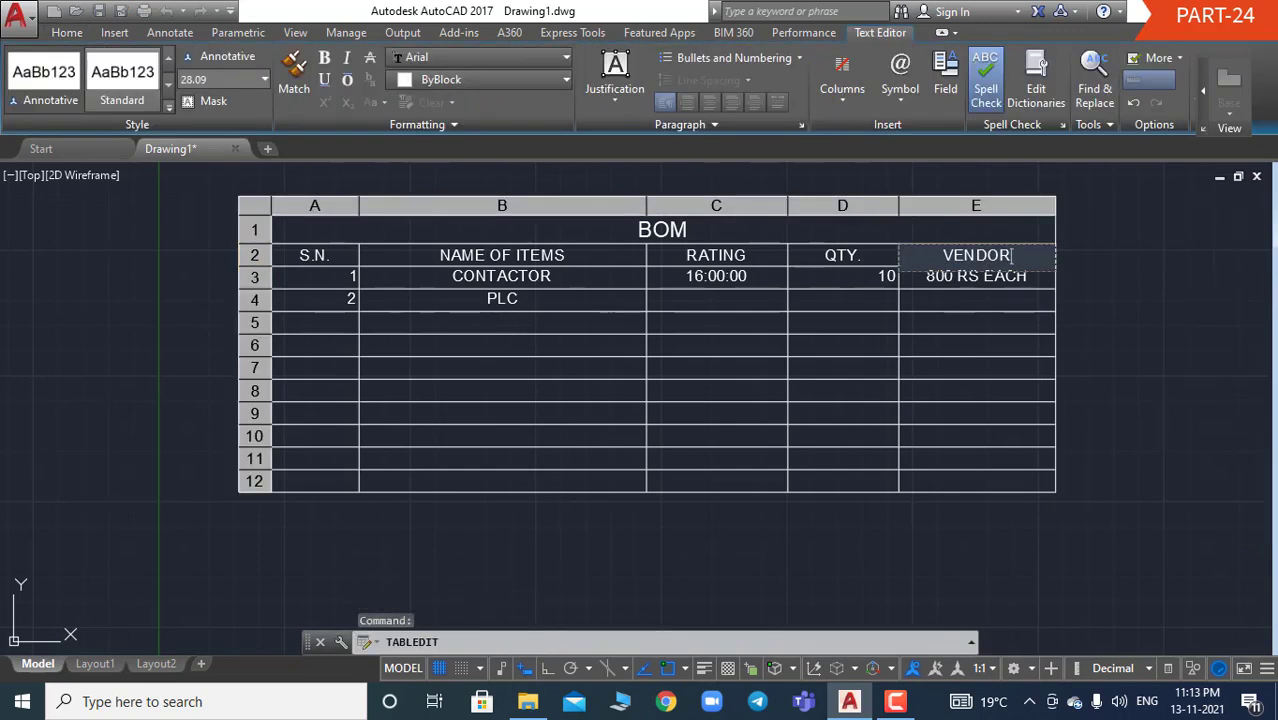
click(967, 286)
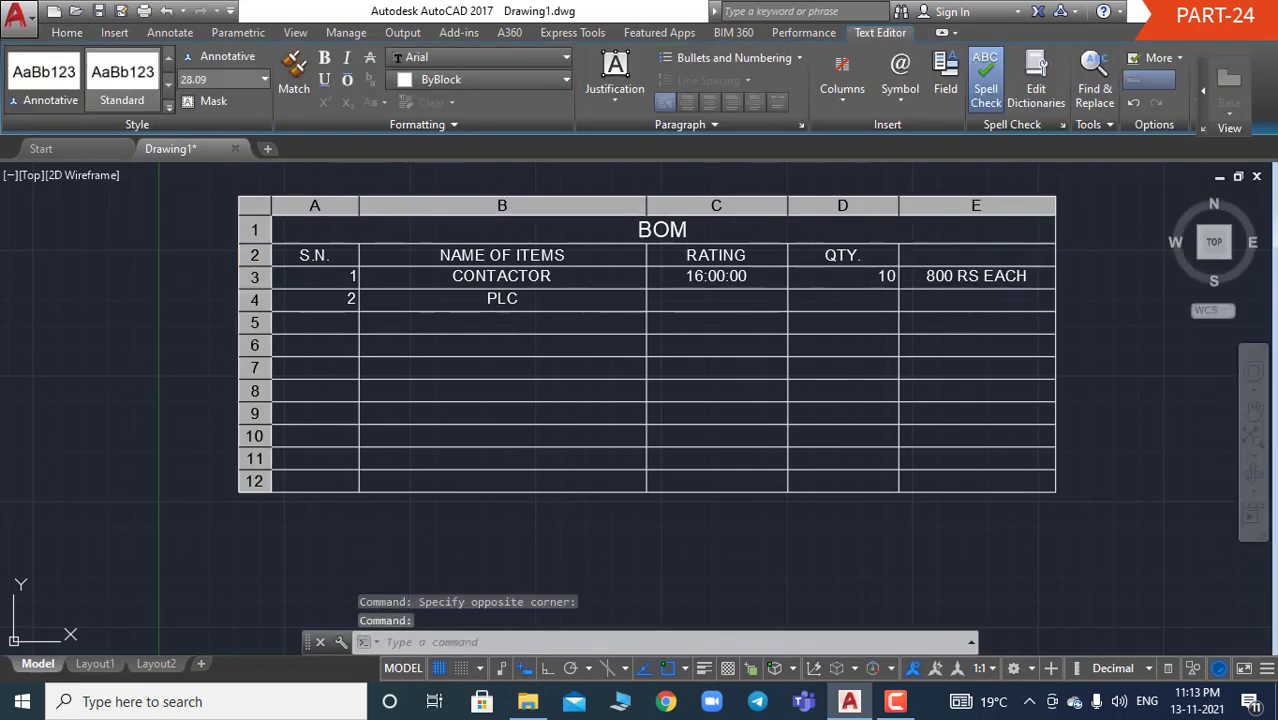
click(963, 275)
click(963, 284)
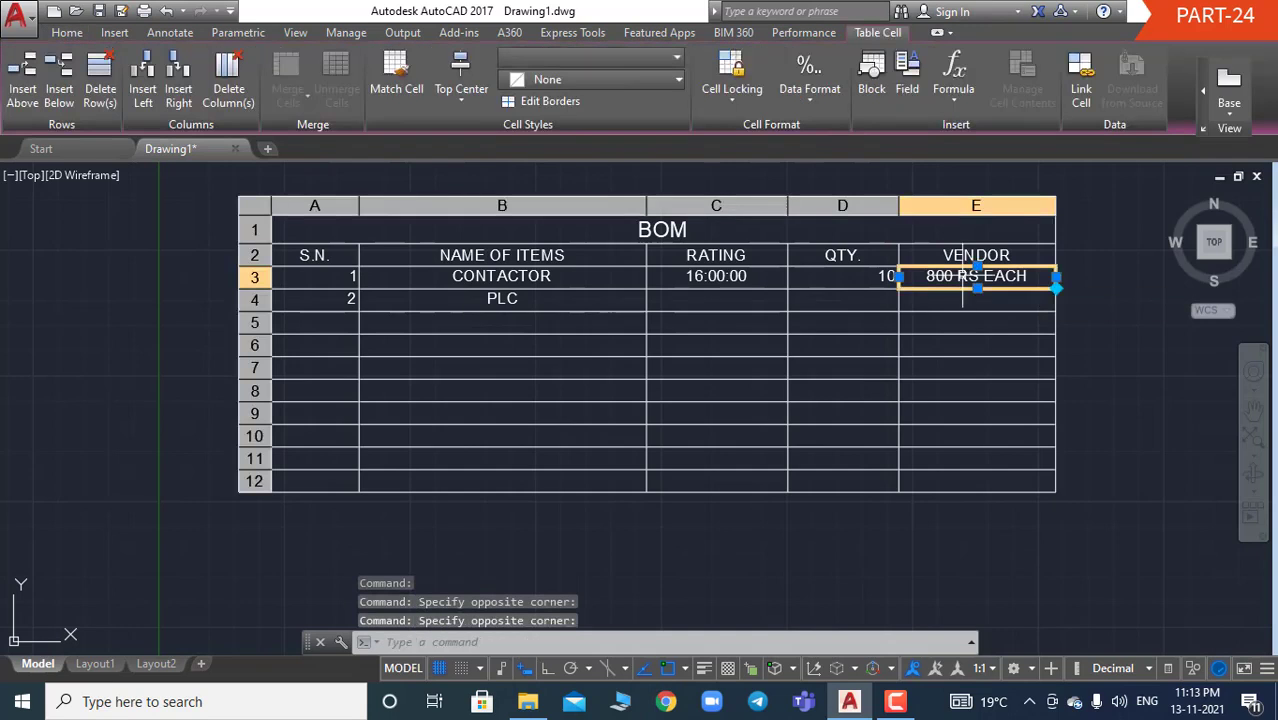
key(Delete)
text(SIEMENS)
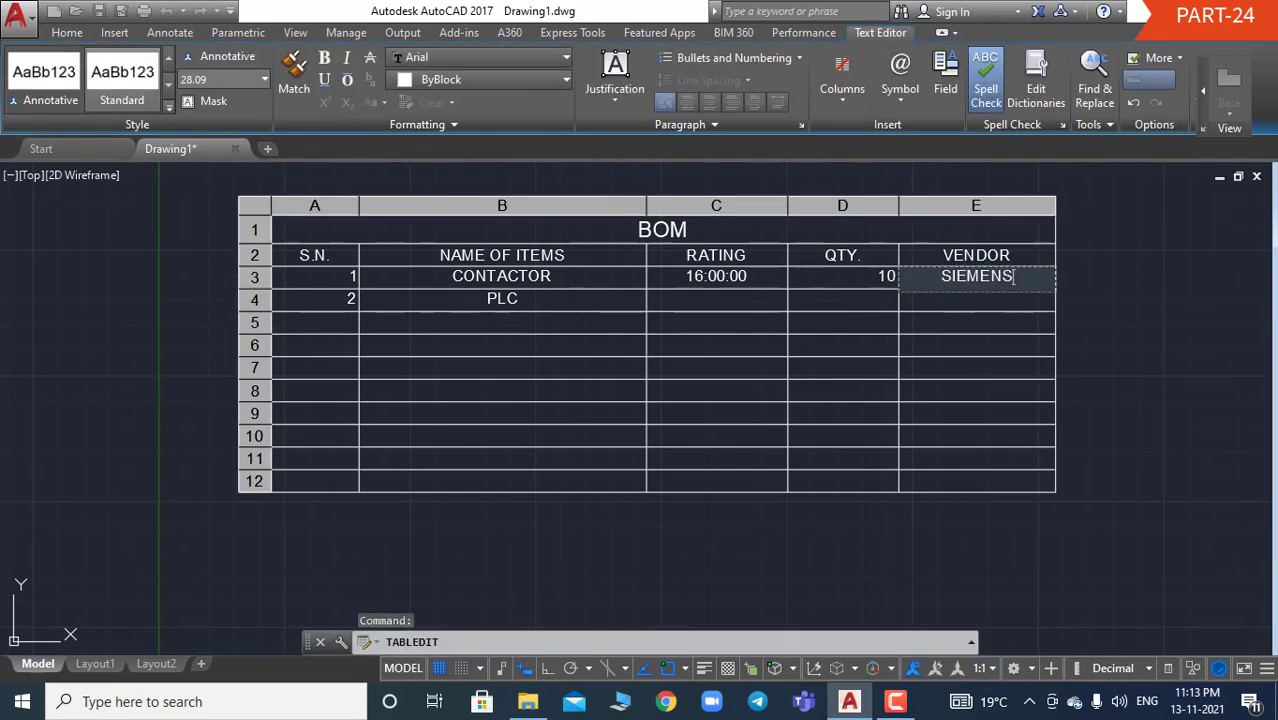
Enter "10 IO" as the PLC's rating in cell C4.
click(709, 300)
click(710, 304)
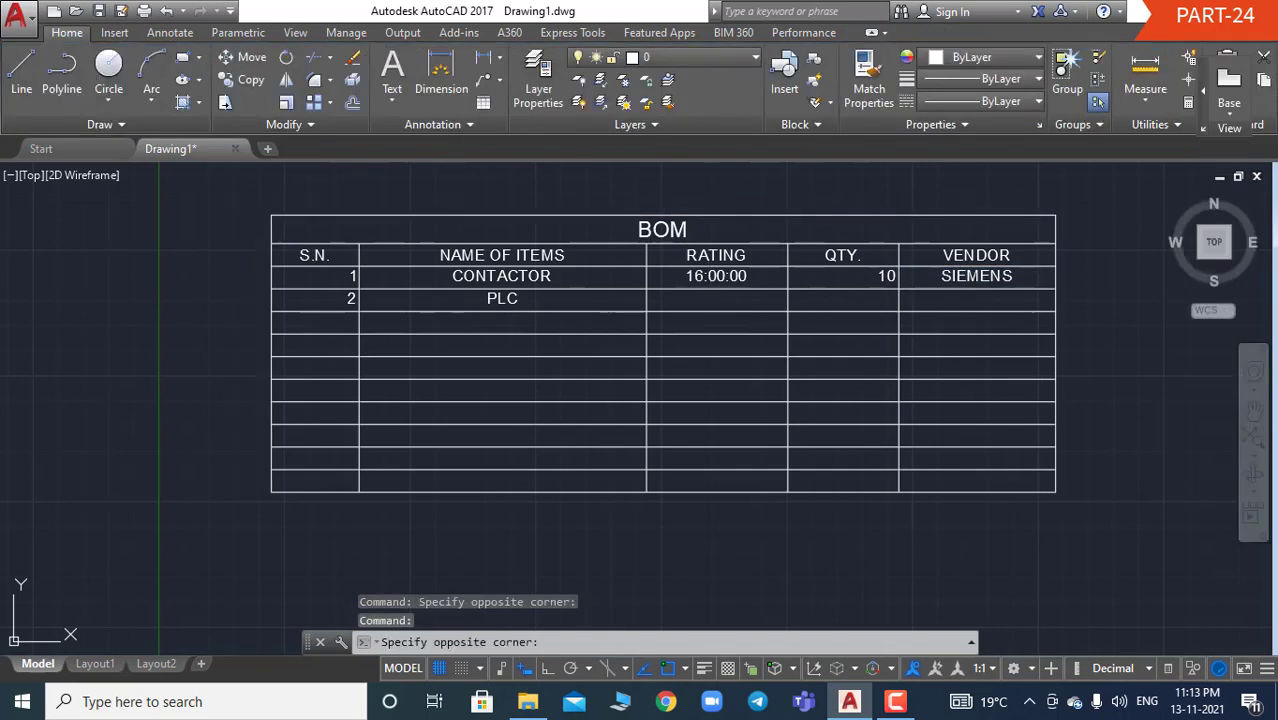
click(711, 308)
text(10)
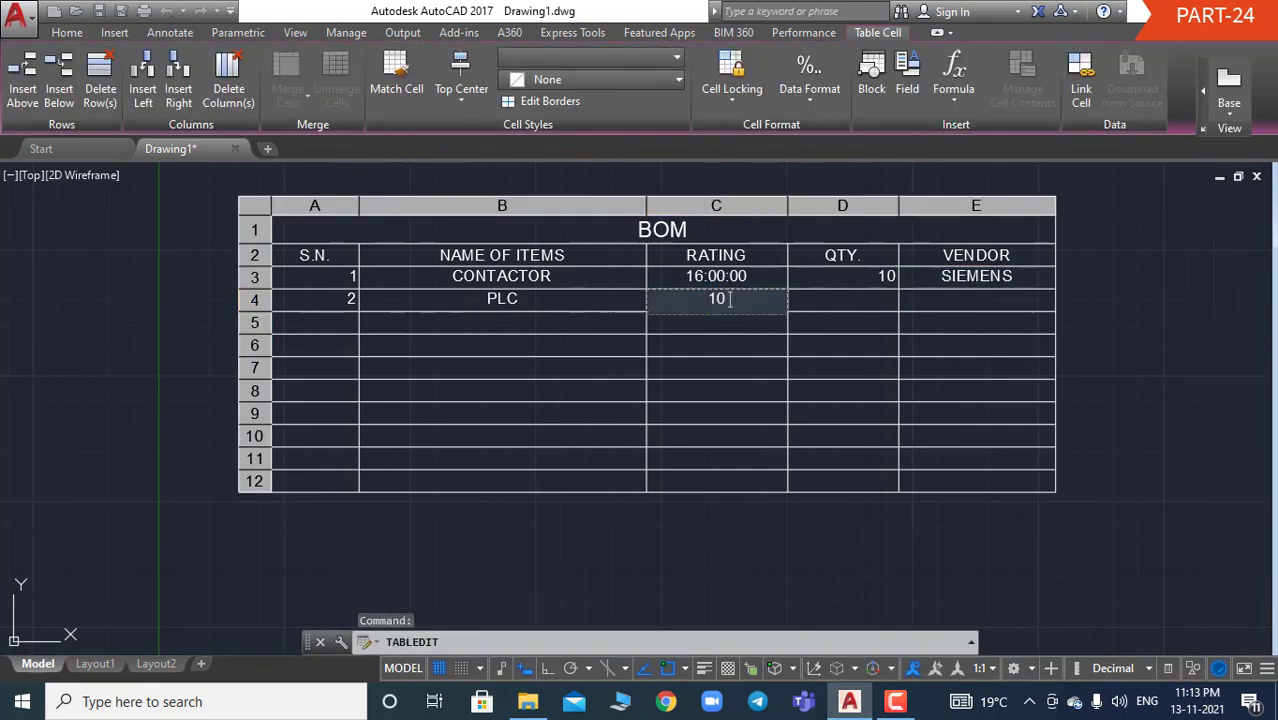
text( IO)
click(853, 300)
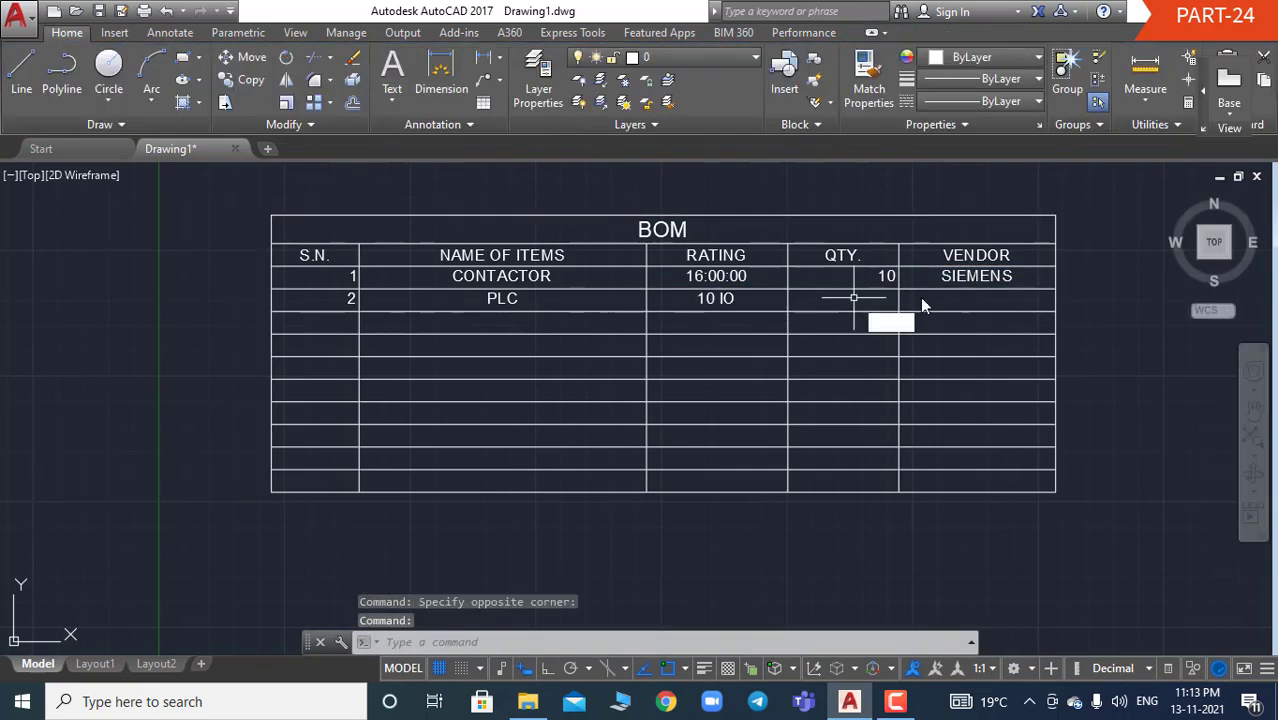
Enter "SIEMENS" as the PLC's vendor and 1 as its quantity.
click(979, 301)
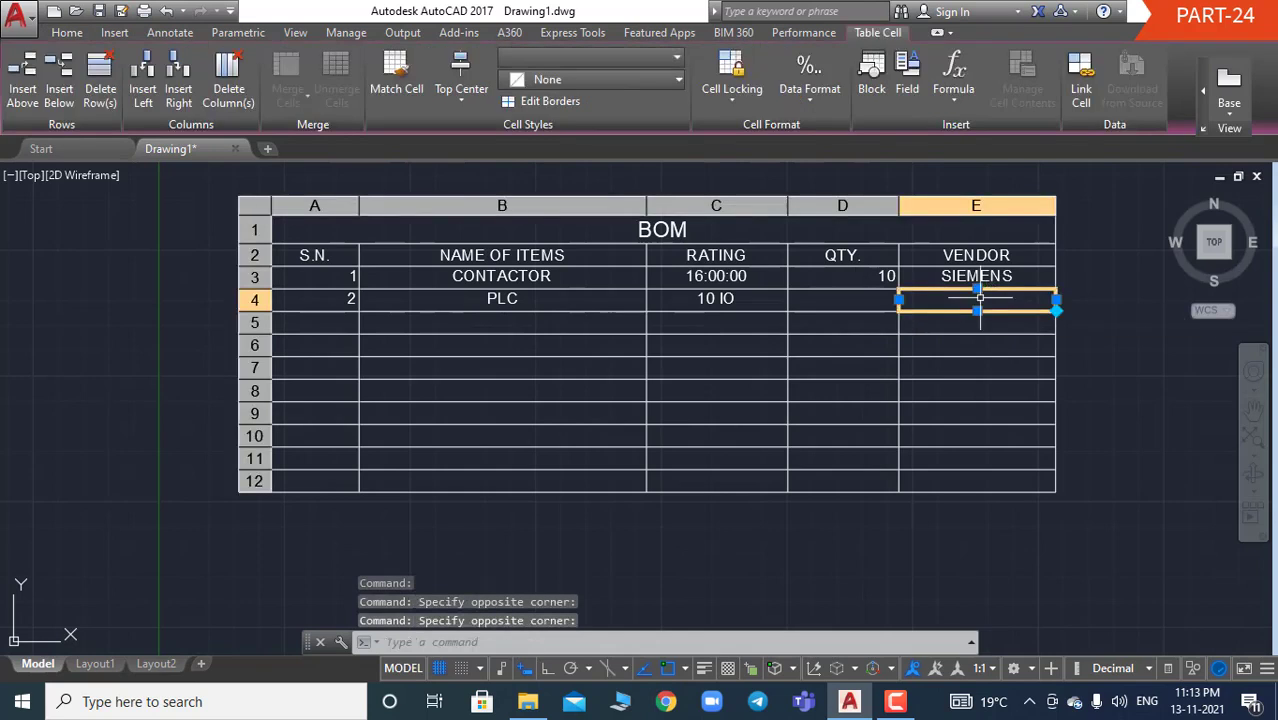
double_click(979, 299)
text(SIEMENS)
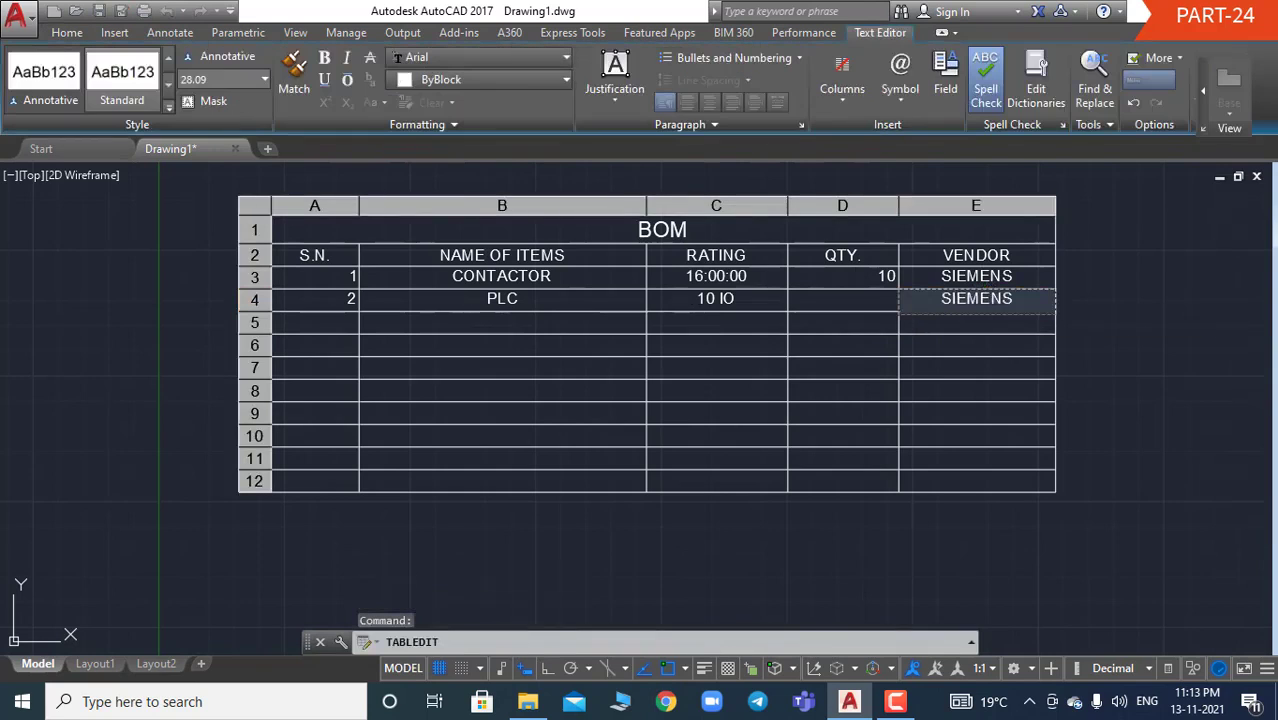
key(Return)
click(842, 298)
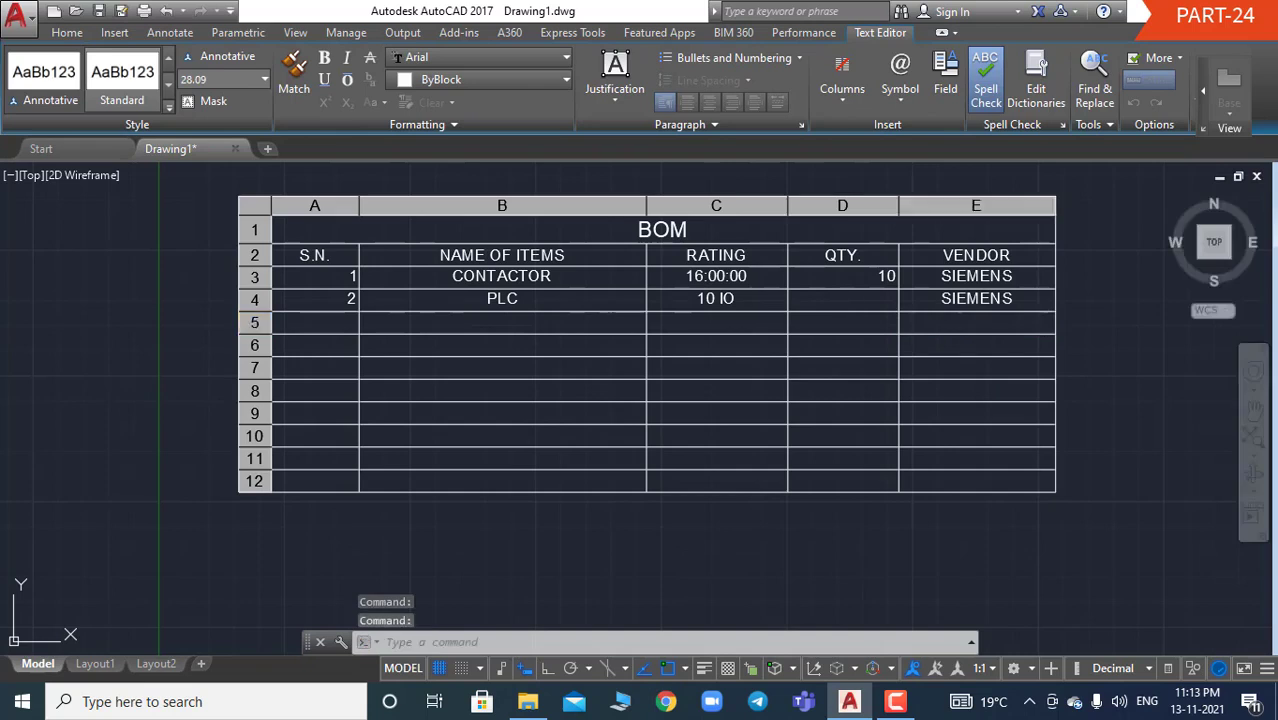
click(842, 294)
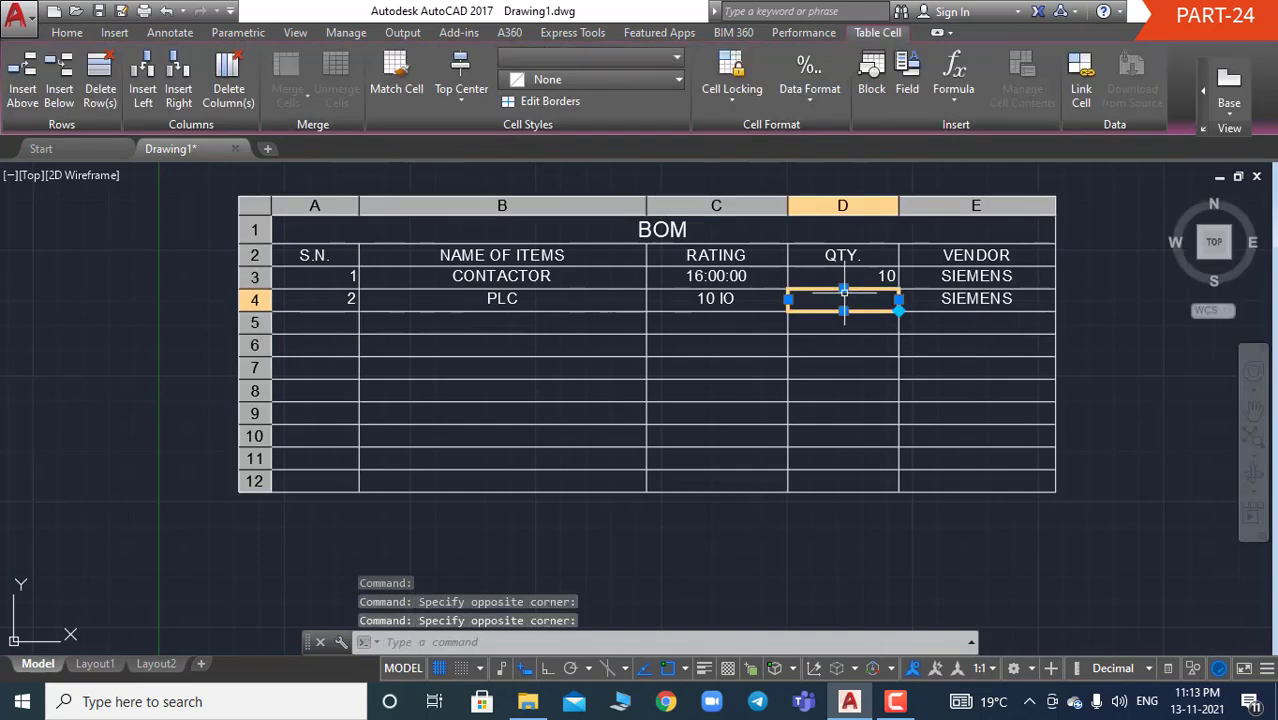
text(1)
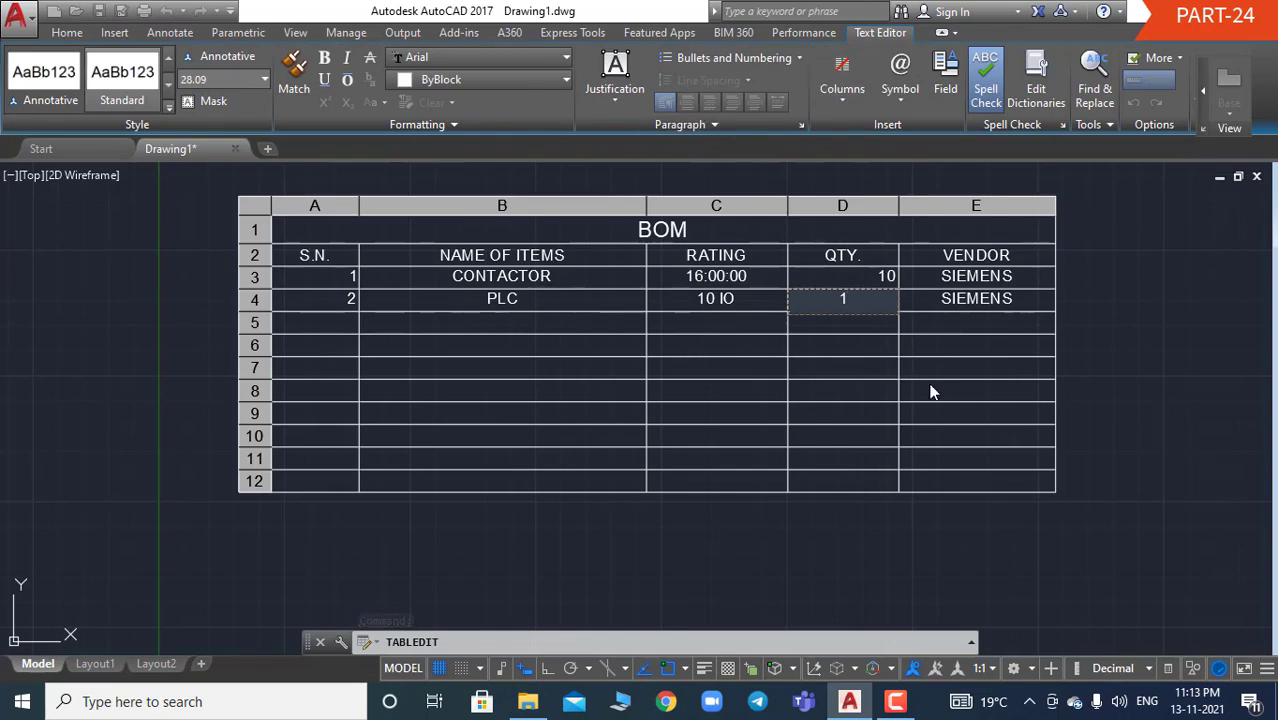
Enter serial number 3 and the item name "PUSH BUTTON" in the row below the PLC.
click(308, 334)
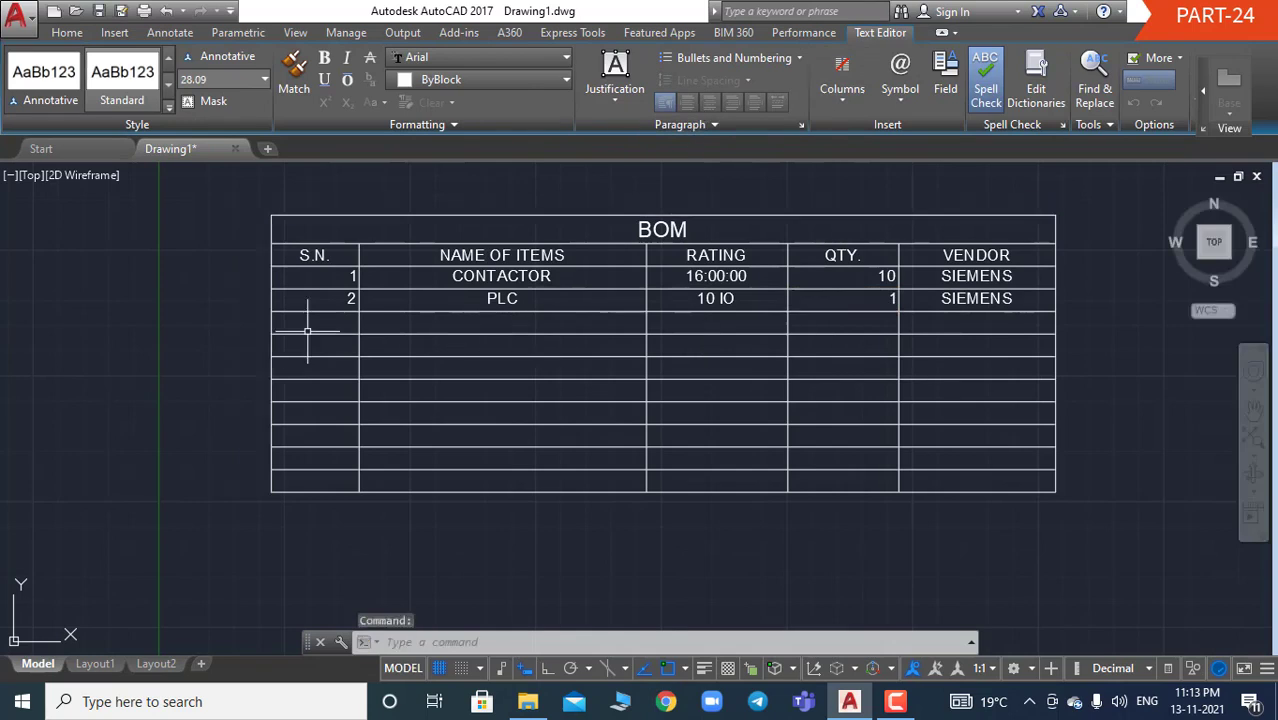
click(328, 326)
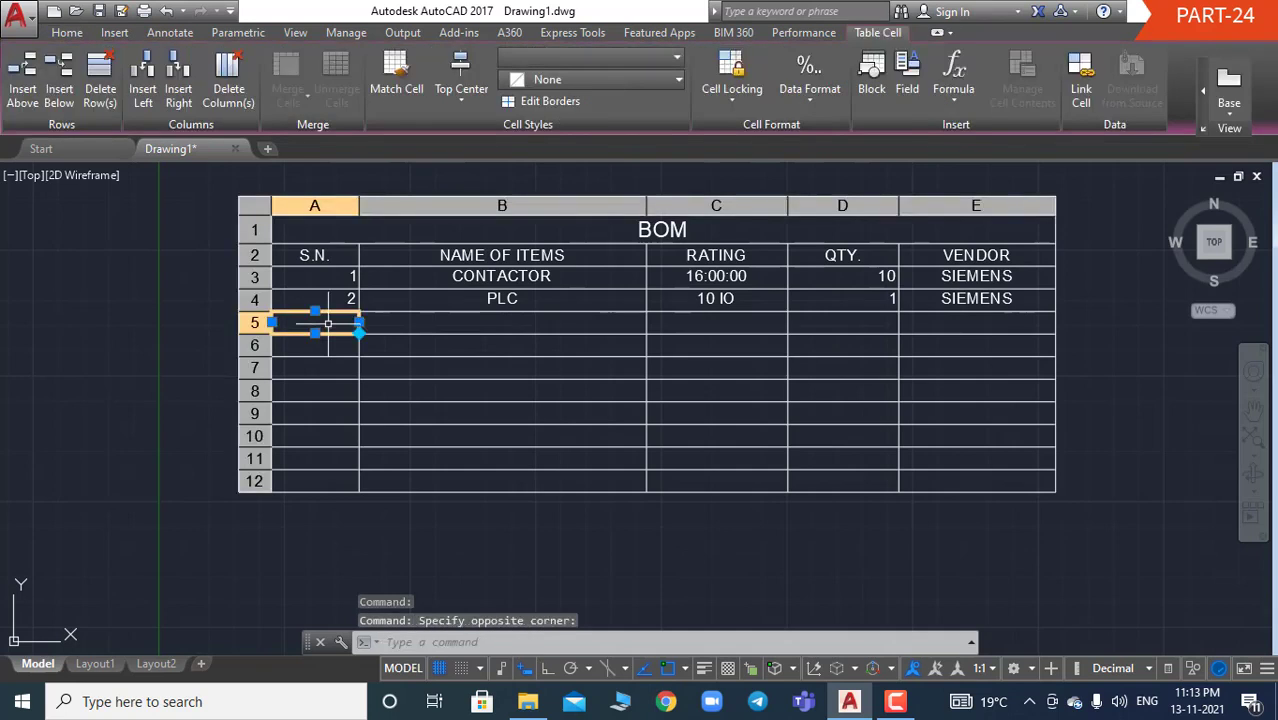
text(3)
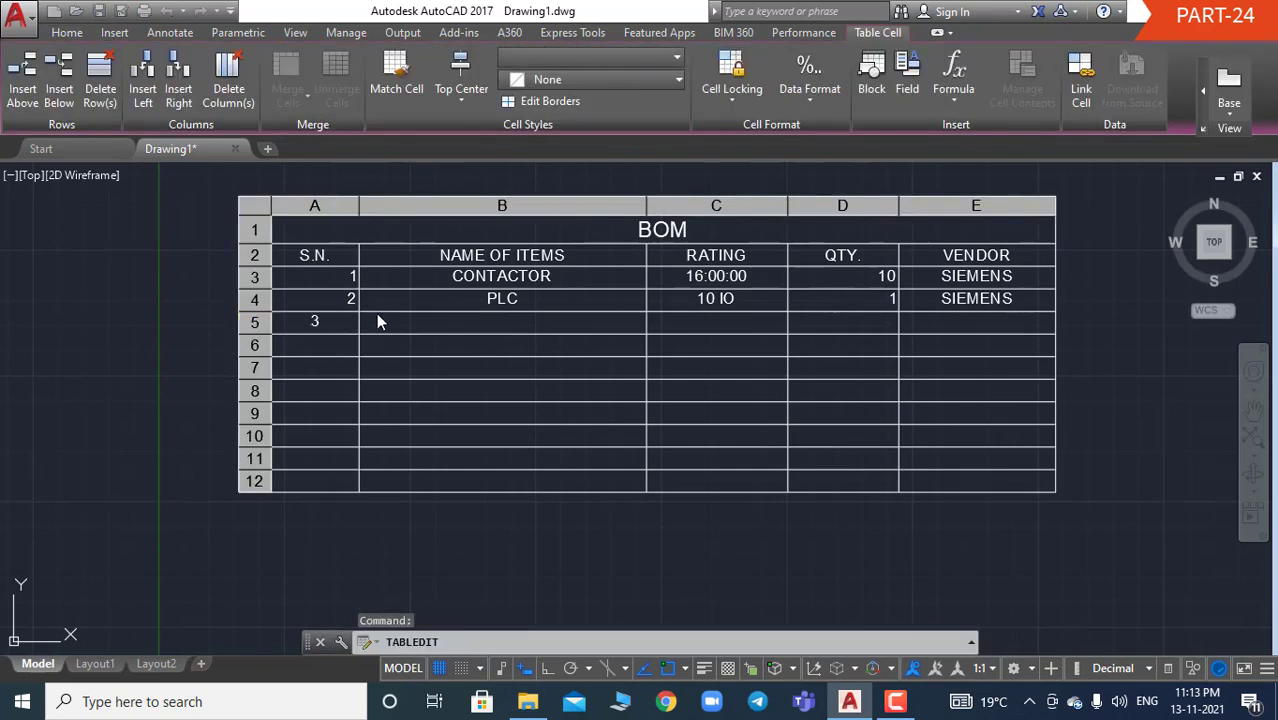
click(447, 313)
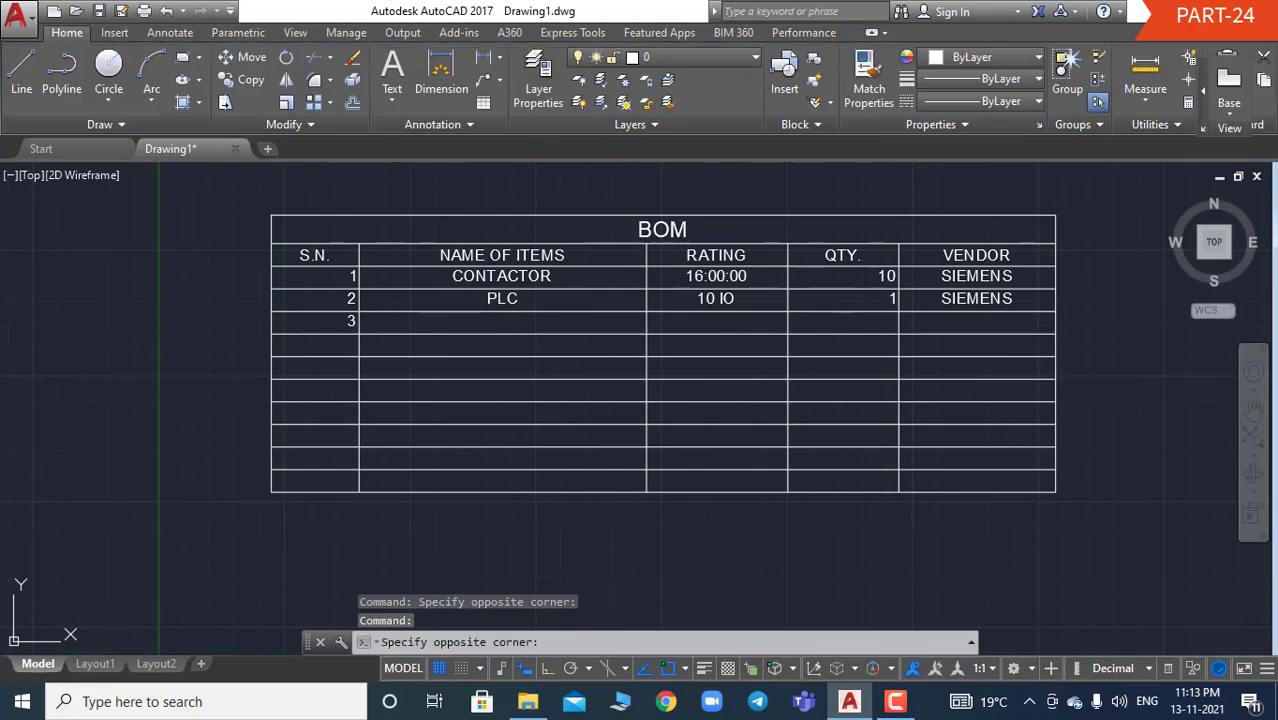
click(448, 333)
text(P)
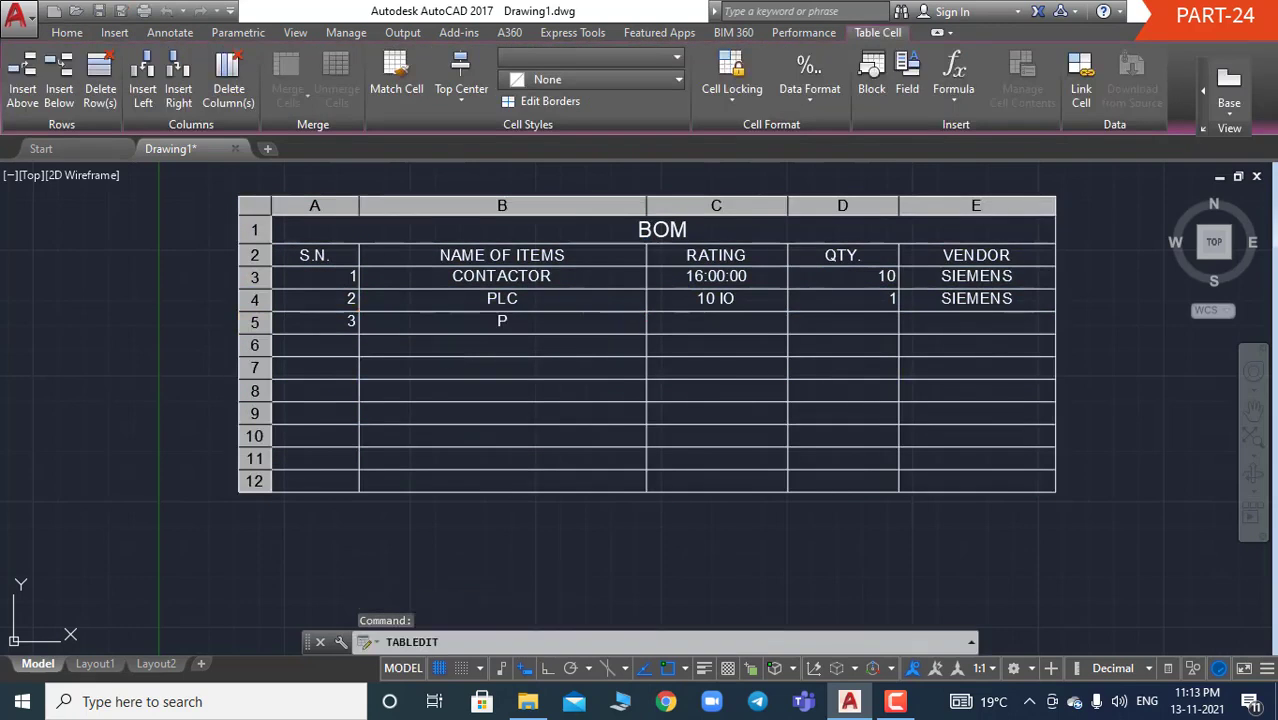
text(USH BUTTON)
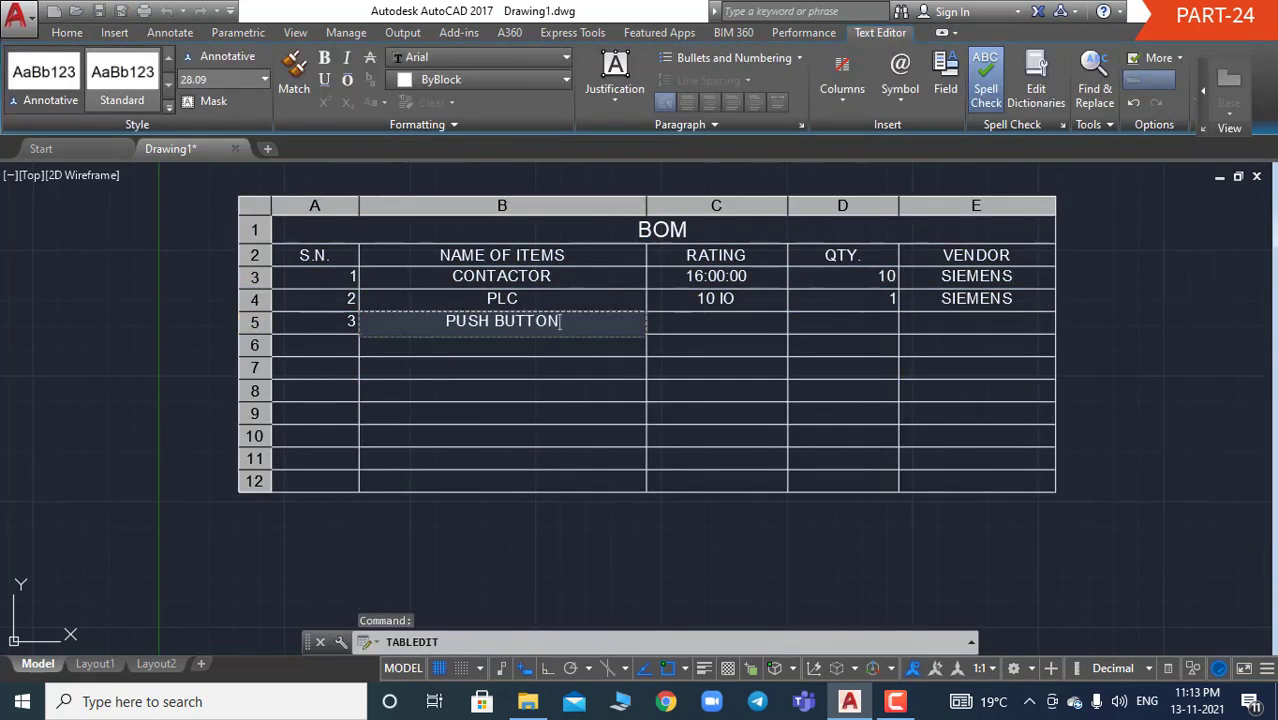
Enter the rating "AS REQUIRED" and a quantity of 10 in the push button's row.
click(691, 320)
click(691, 320)
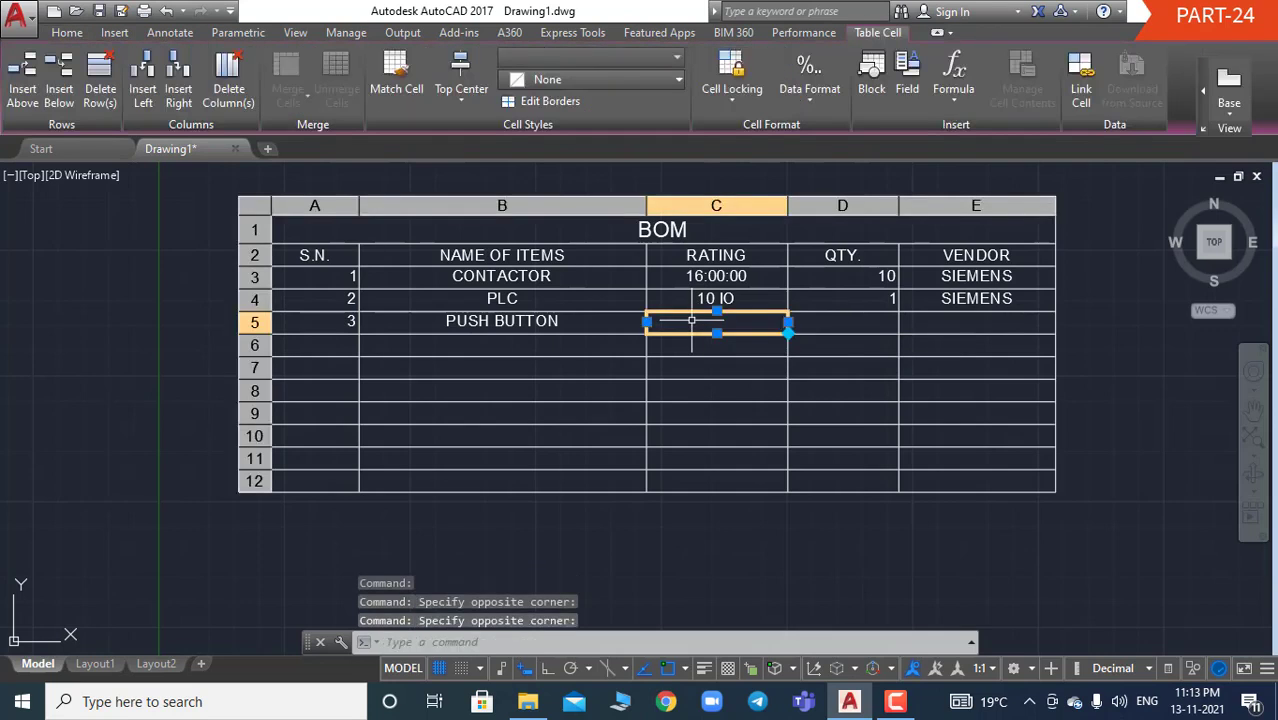
text(AS REQUIRED)
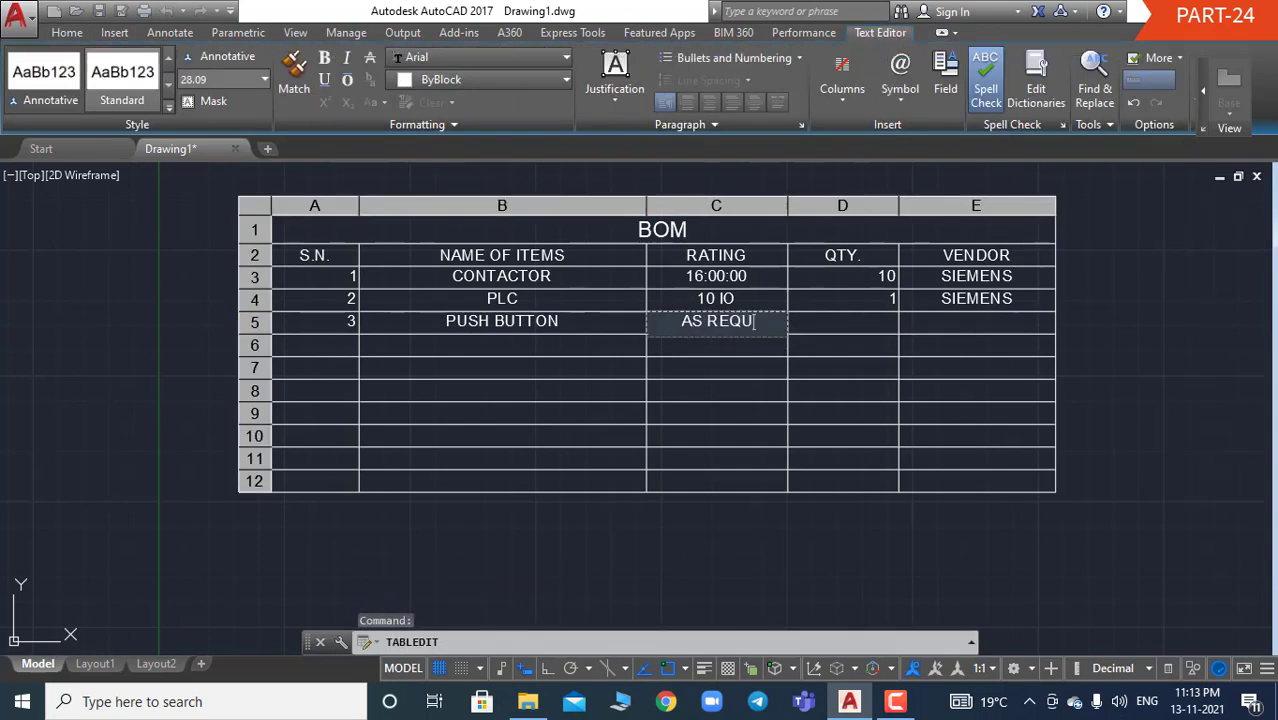
click(830, 331)
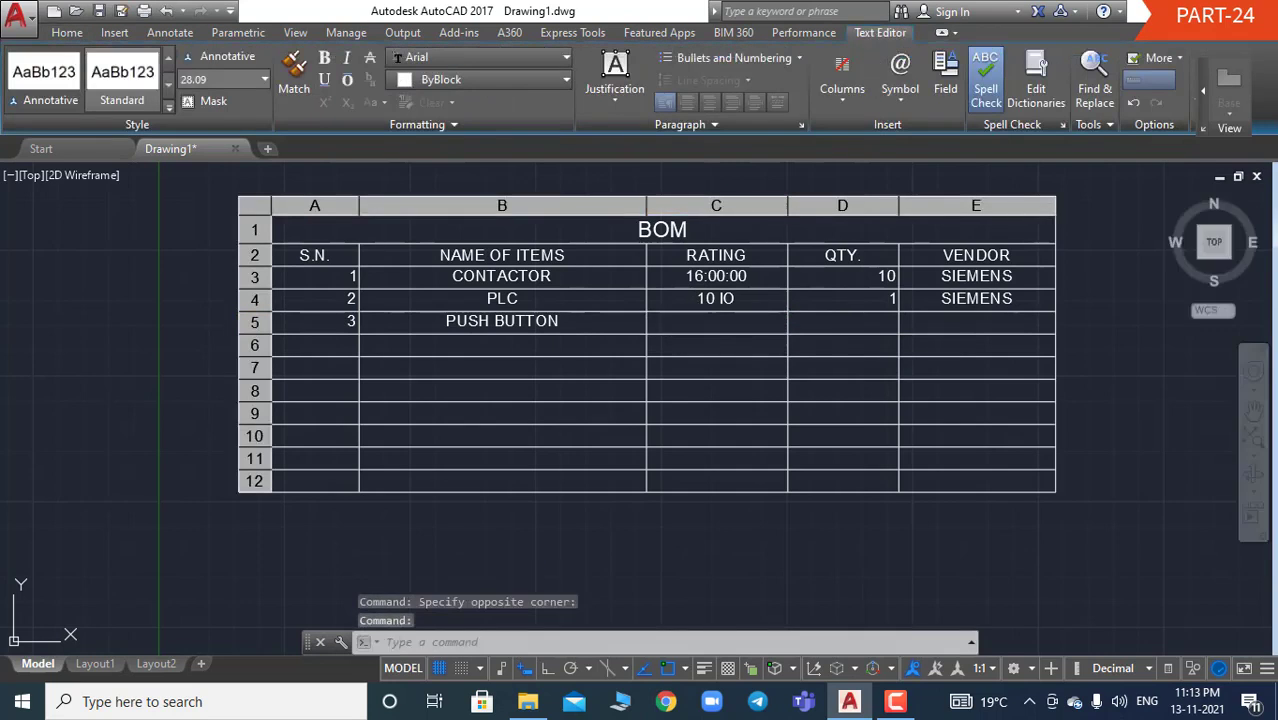
click(830, 329)
text(10)
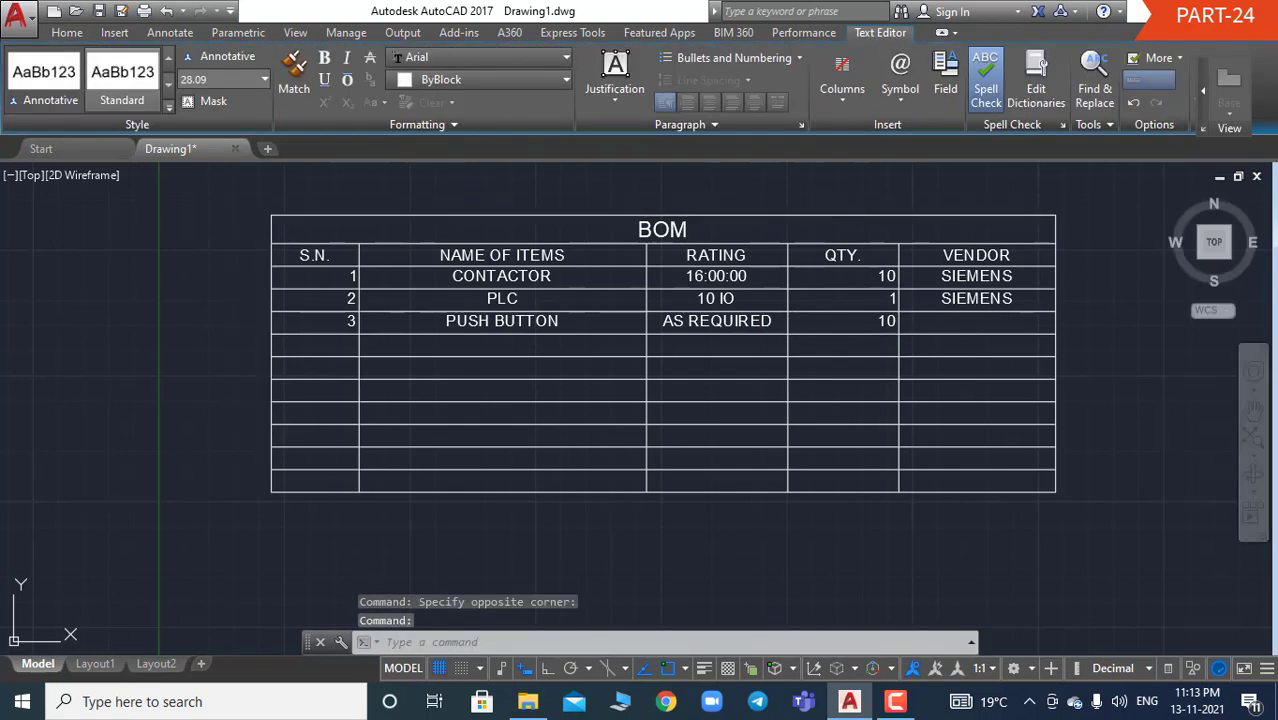
Enter "REPUTED" as the push button's vendor in cell E5.
click(949, 323)
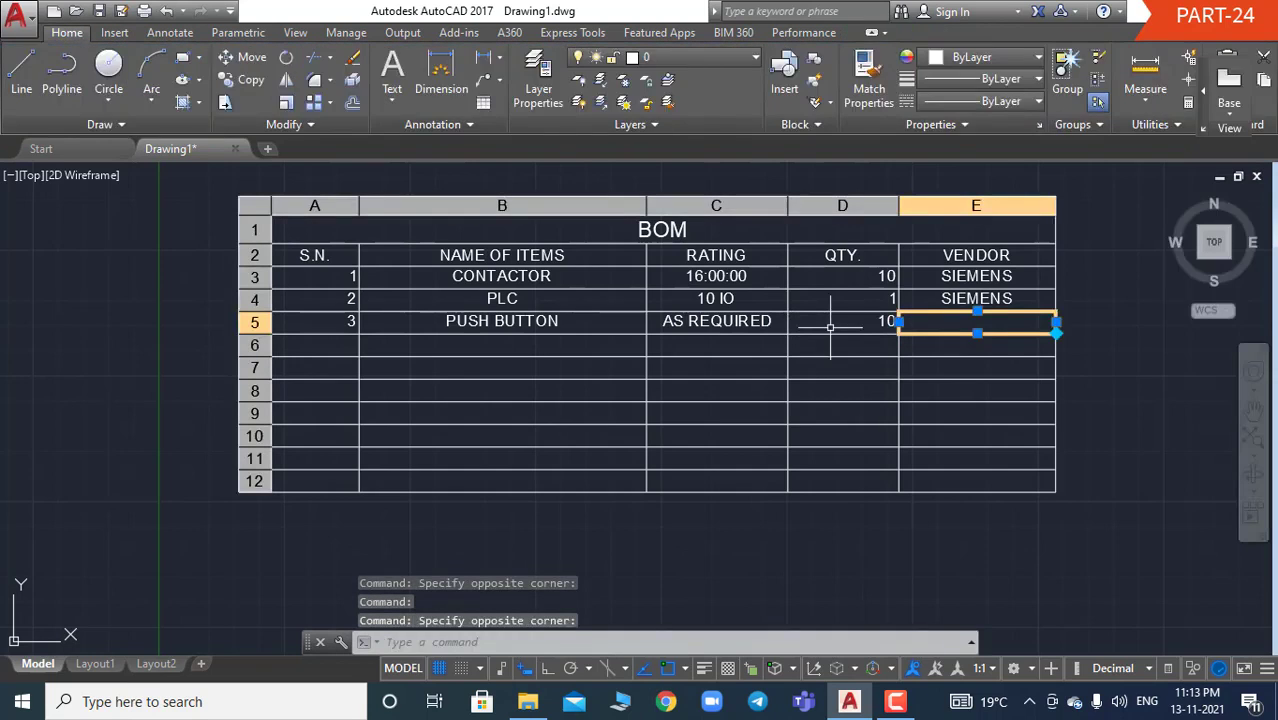
text(REP)
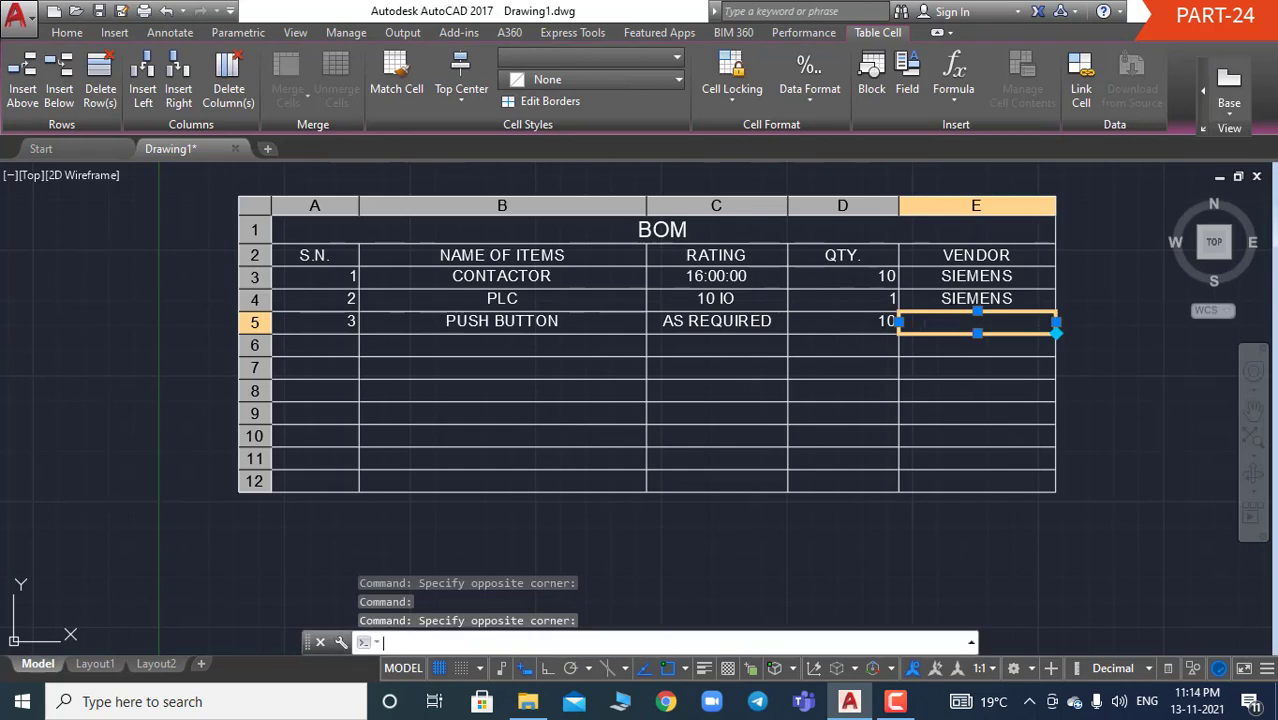
text(UTED)
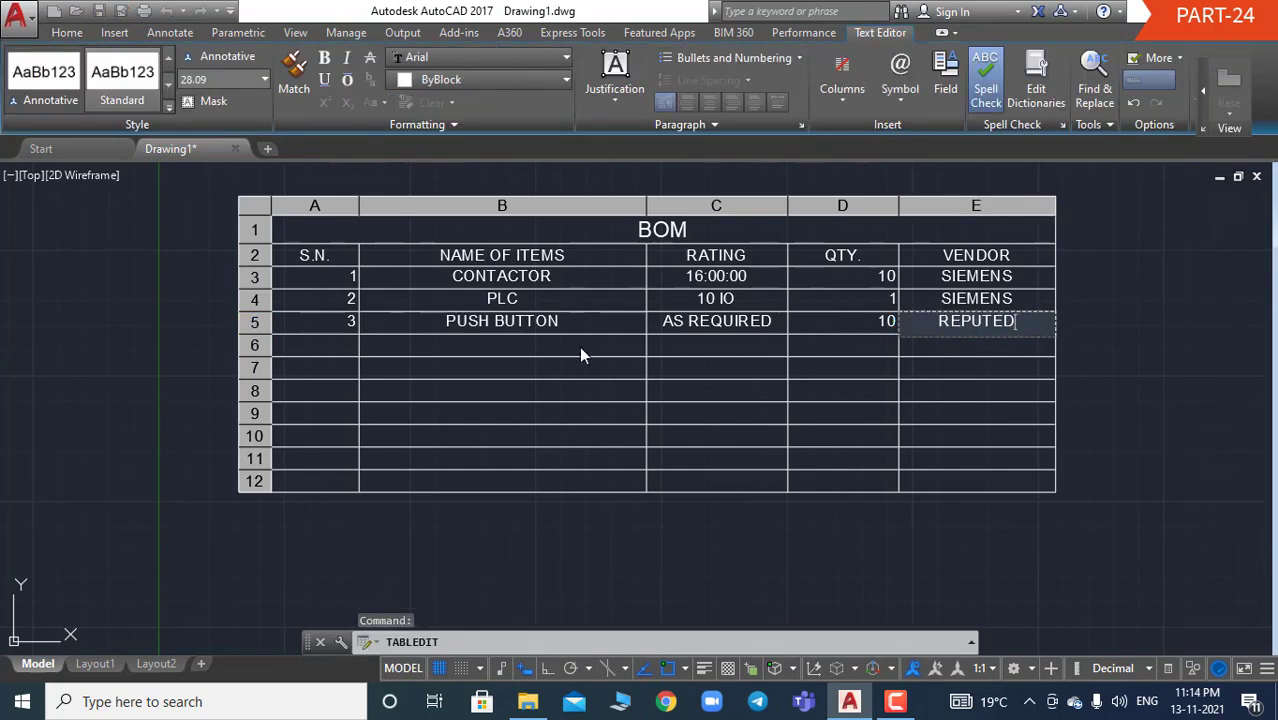
Enter serial number 4 and the item name "NO NC ADD ON" in the row below the push button.
click(354, 342)
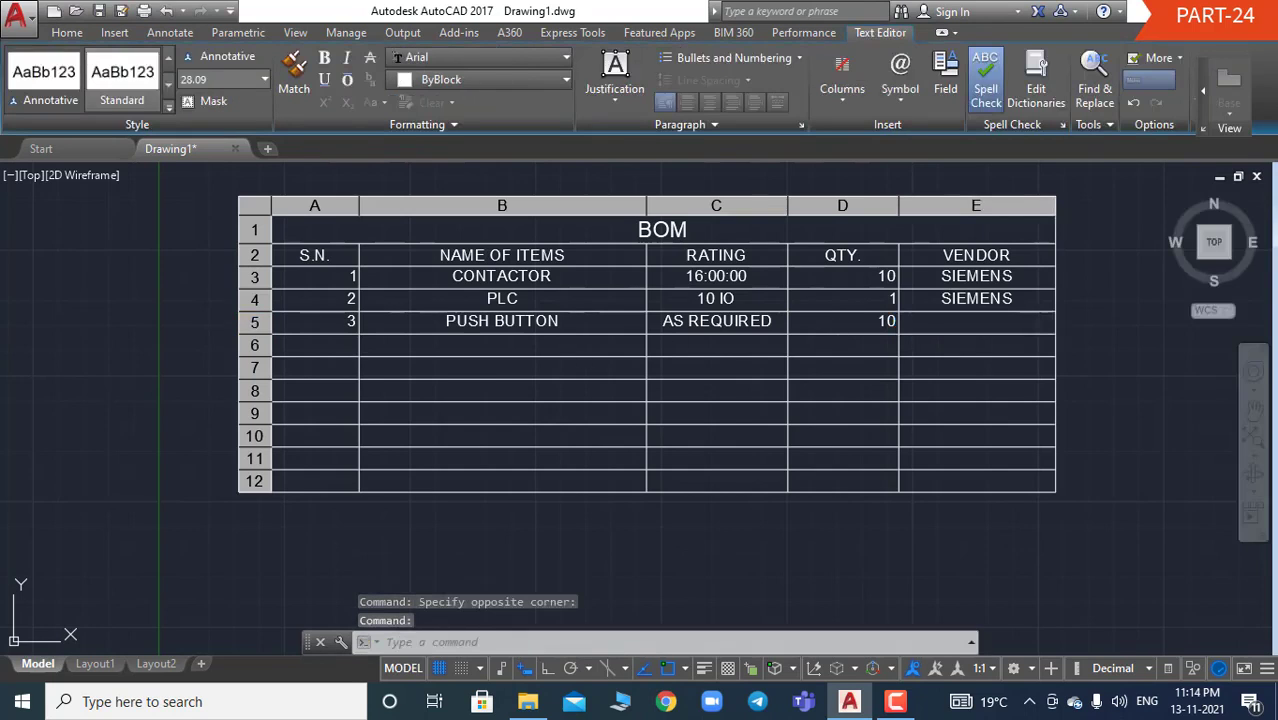
click(356, 343)
text(4)
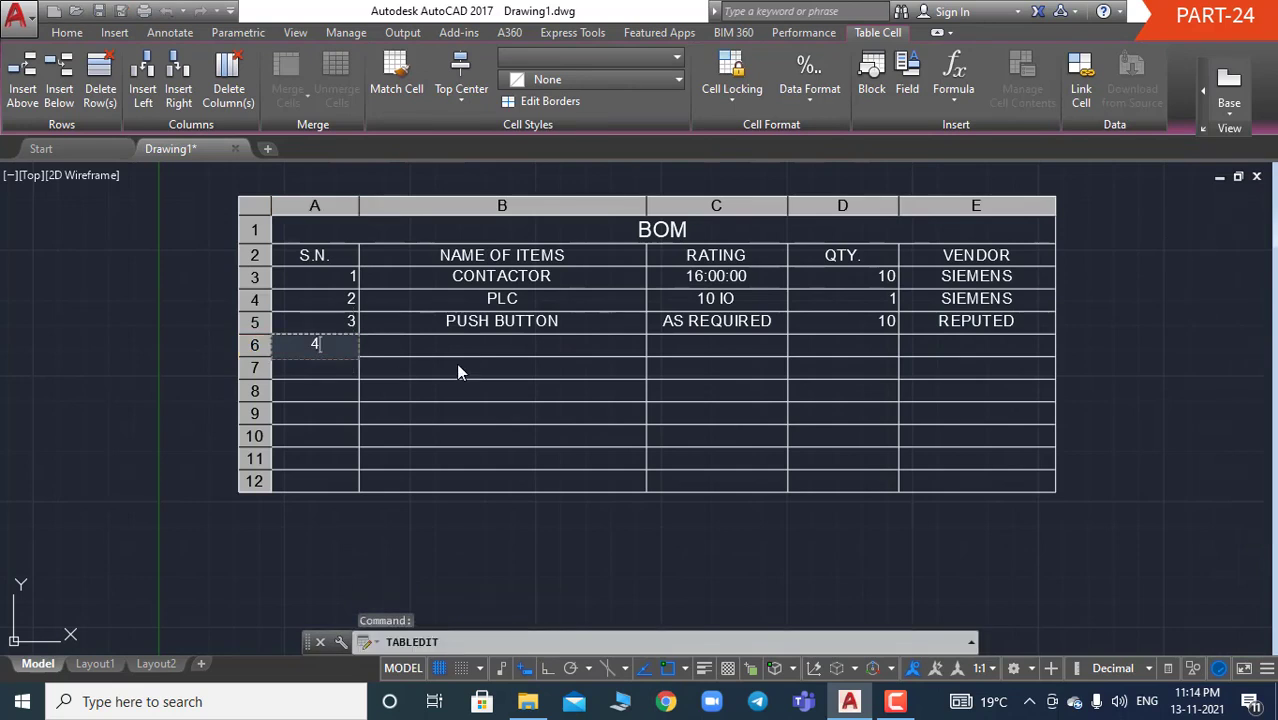
click(455, 343)
click(460, 340)
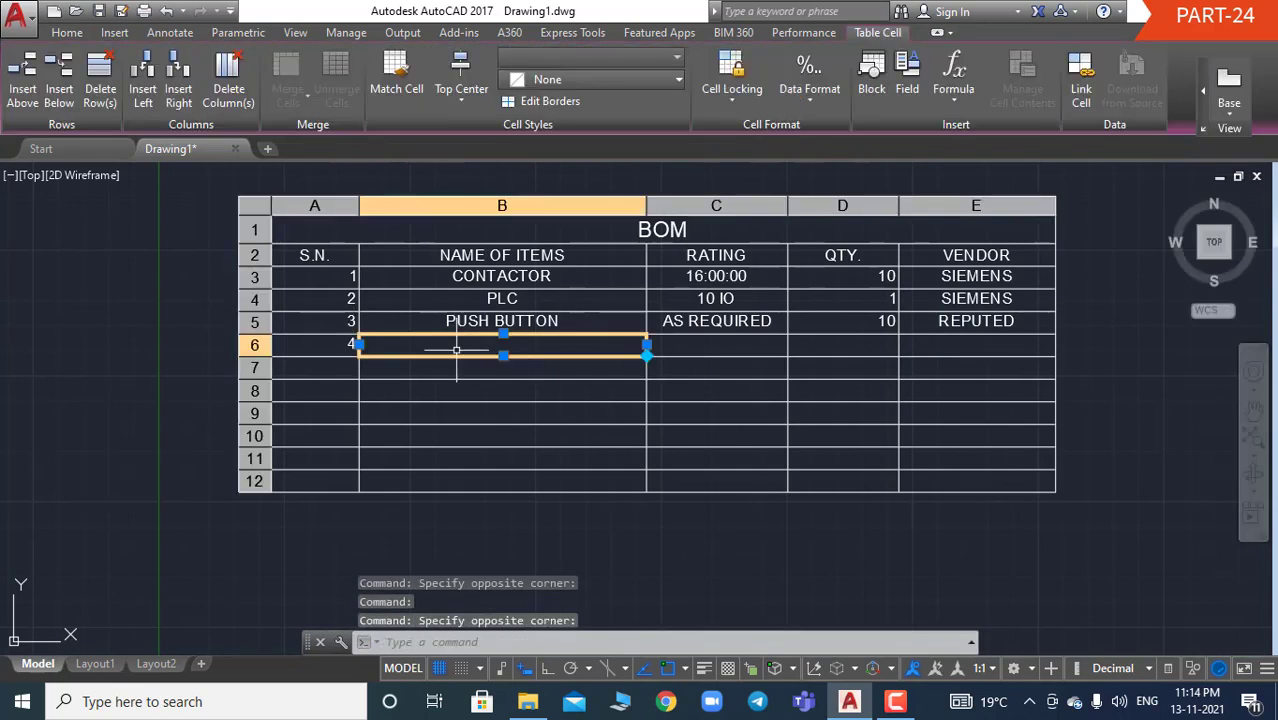
text(NO NC)
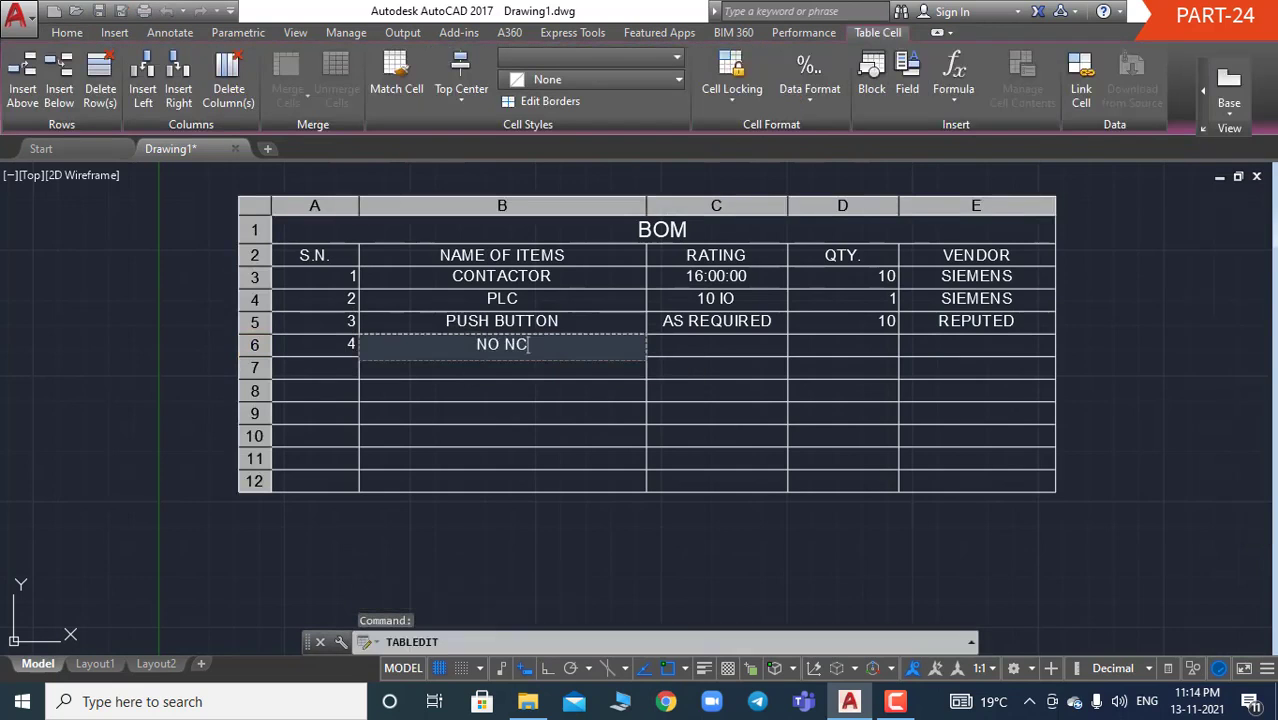
text( ADD ON)
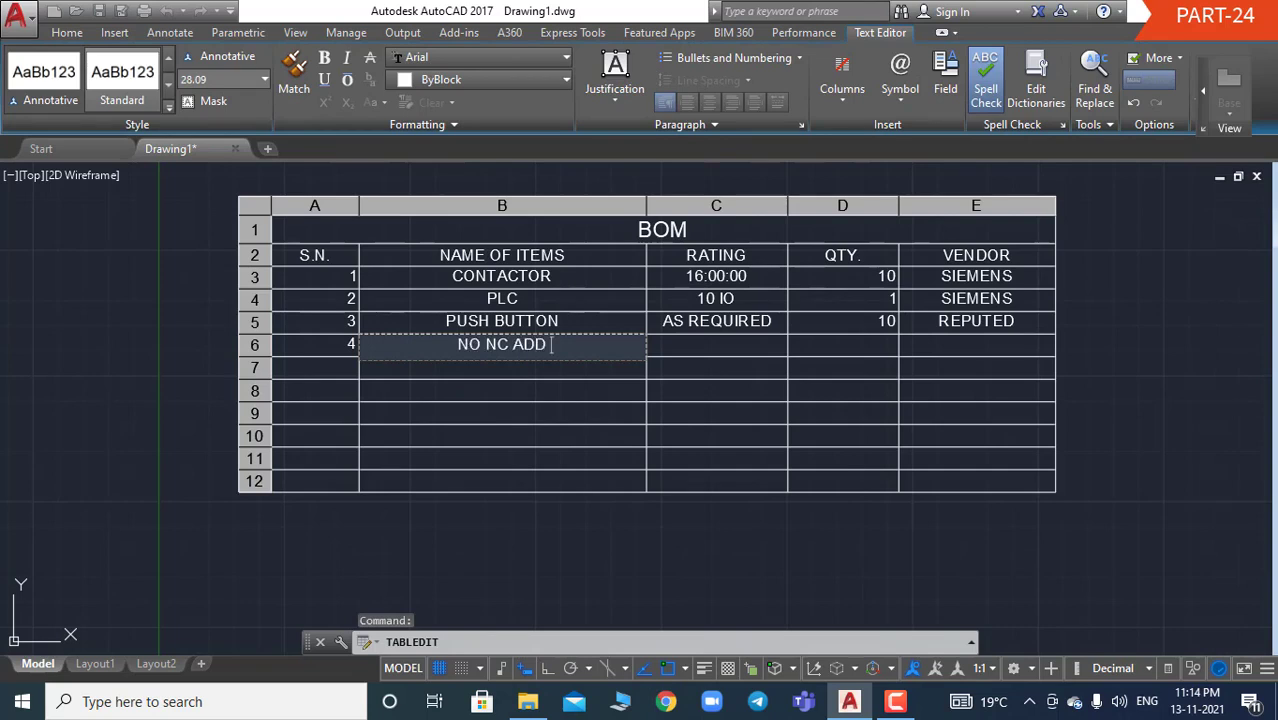
click(697, 357)
click(697, 344)
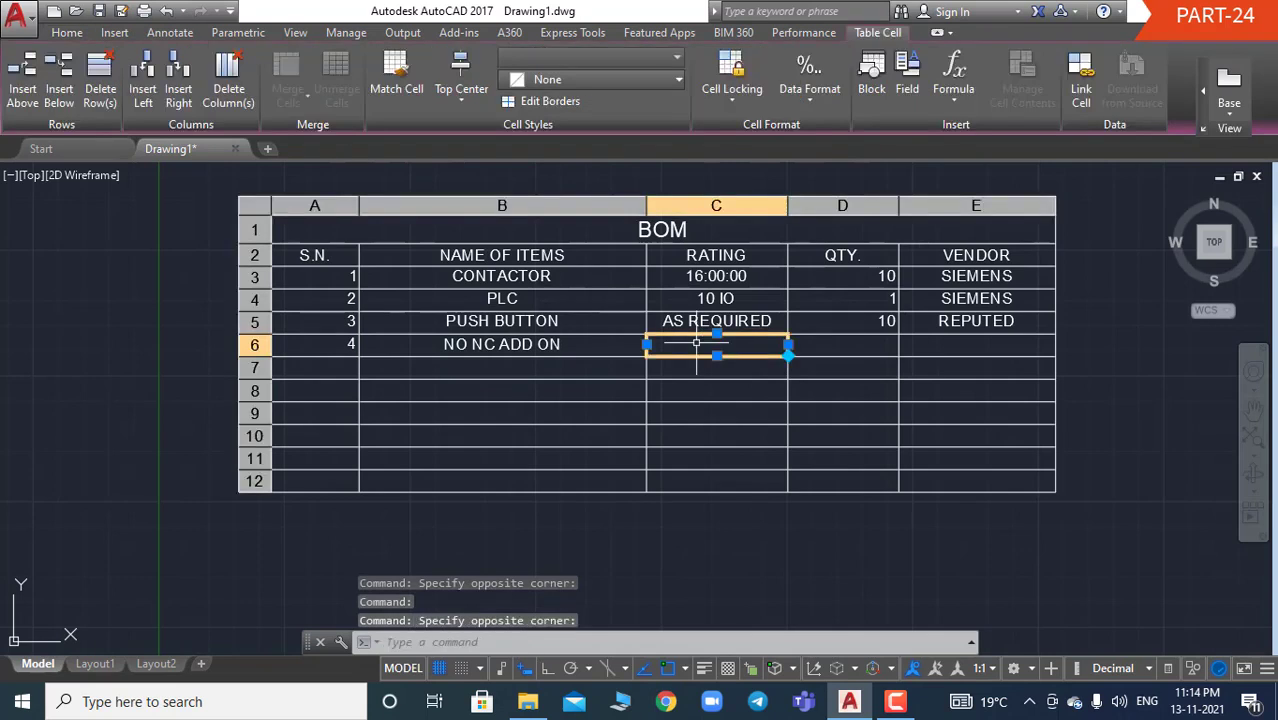
Try to overwrite the contactor's rating in cell C3 with 15.
double_click(716, 277)
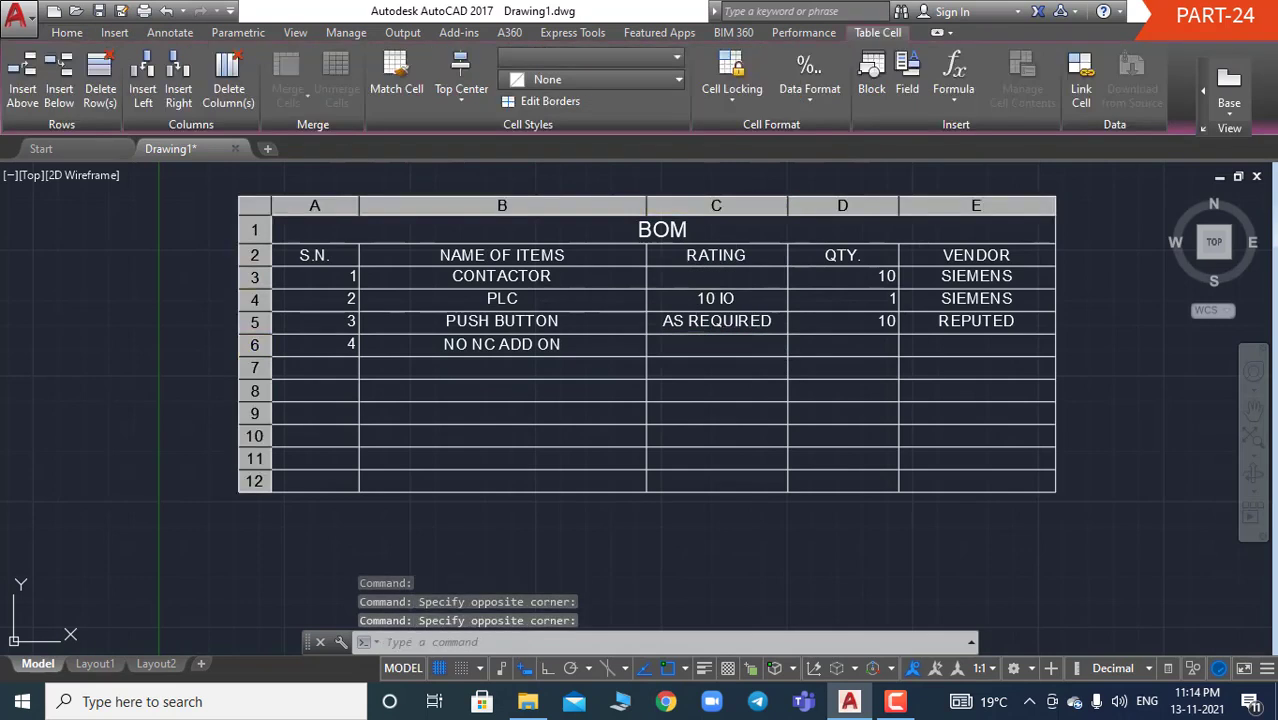
drag(748, 278, 618, 298)
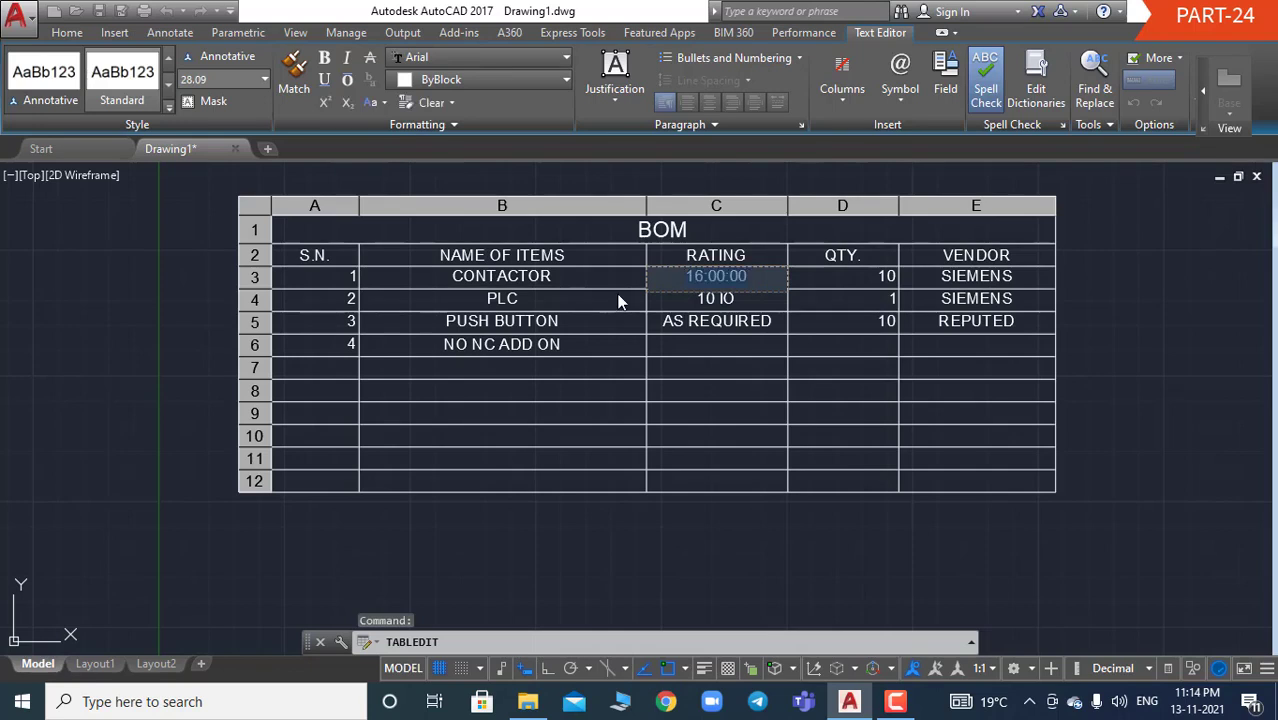
key(BackSpace)
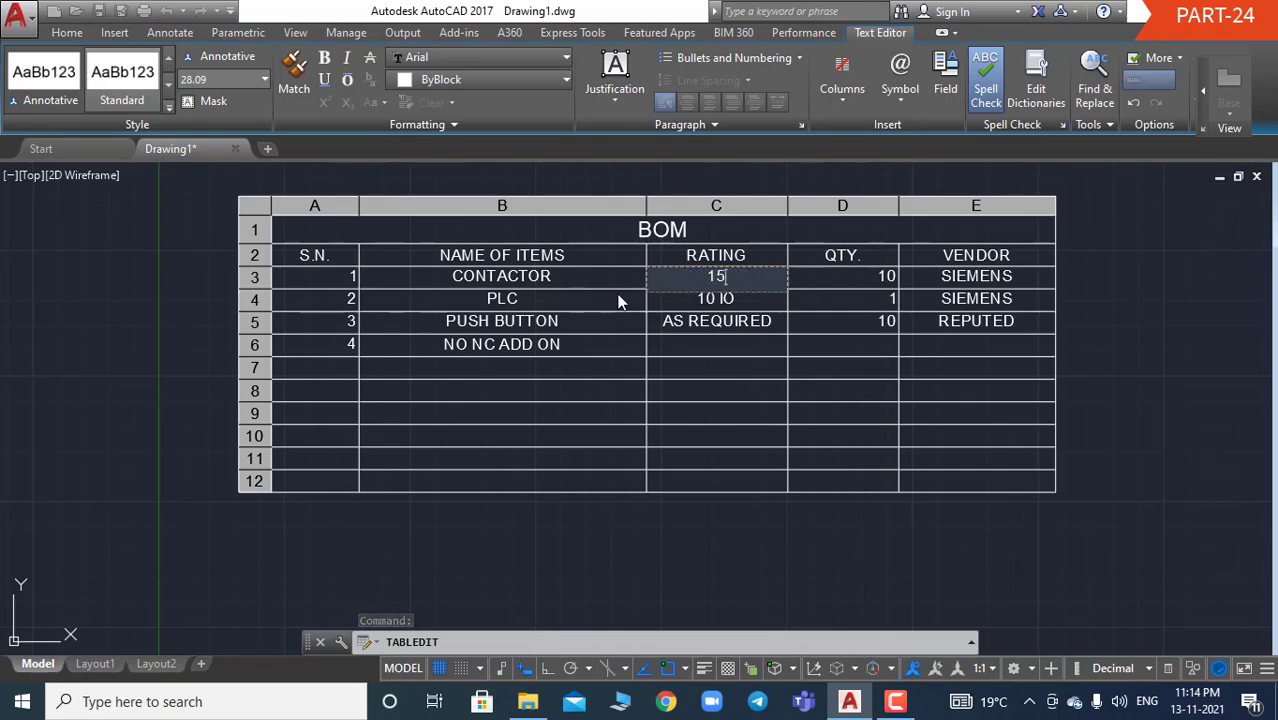
key(Return)
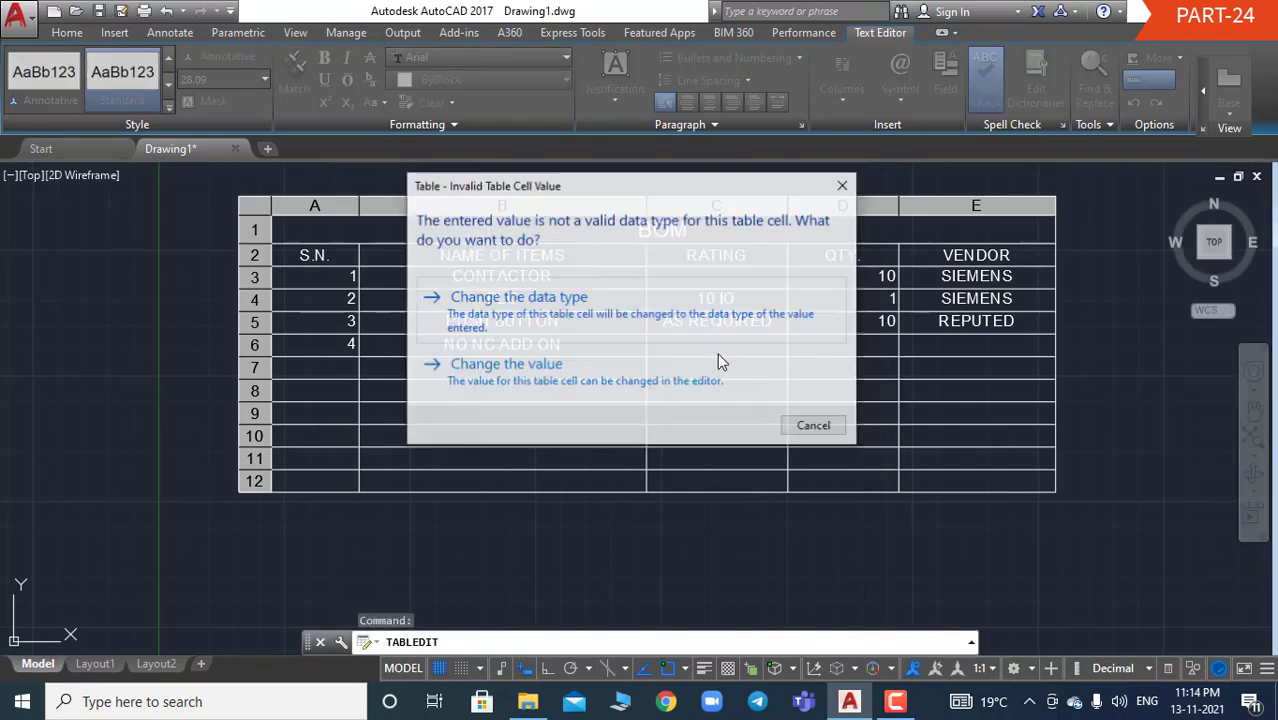
click(806, 425)
Try to overwrite the contactor's rating text in cell C3 with 16.
click(754, 276)
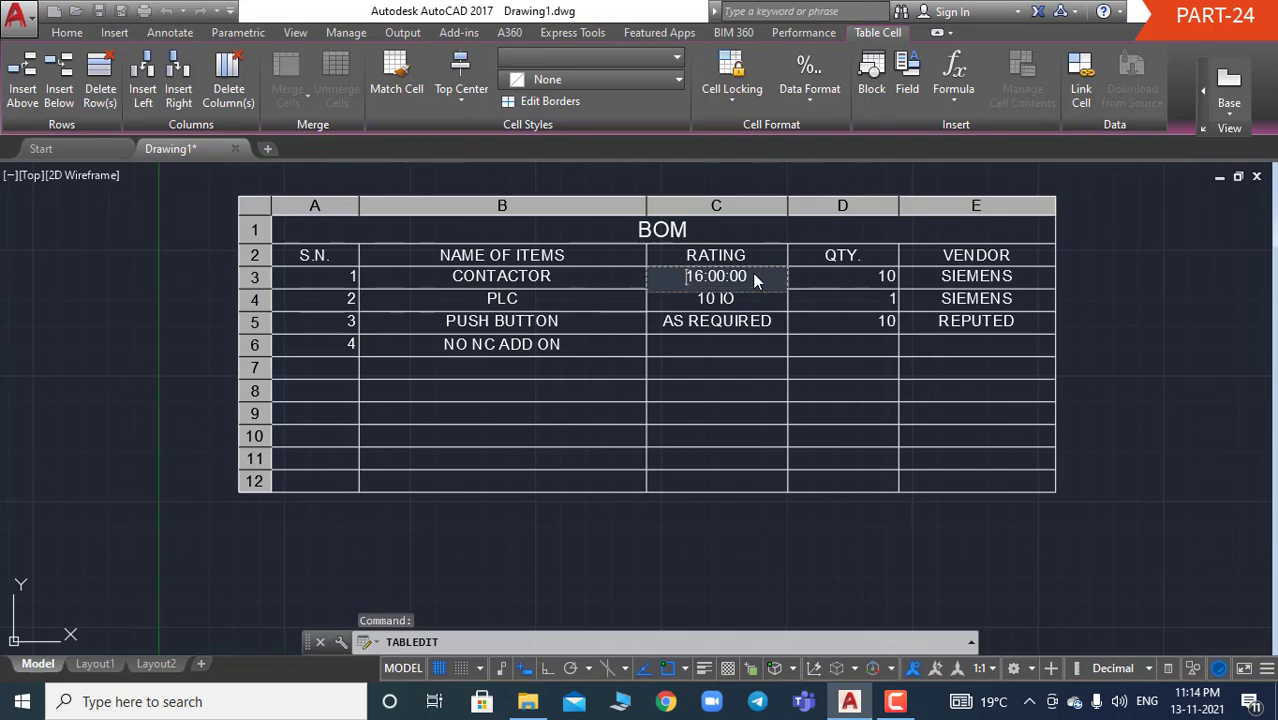
double_click(752, 276)
drag(752, 276, 643, 288)
text(1)
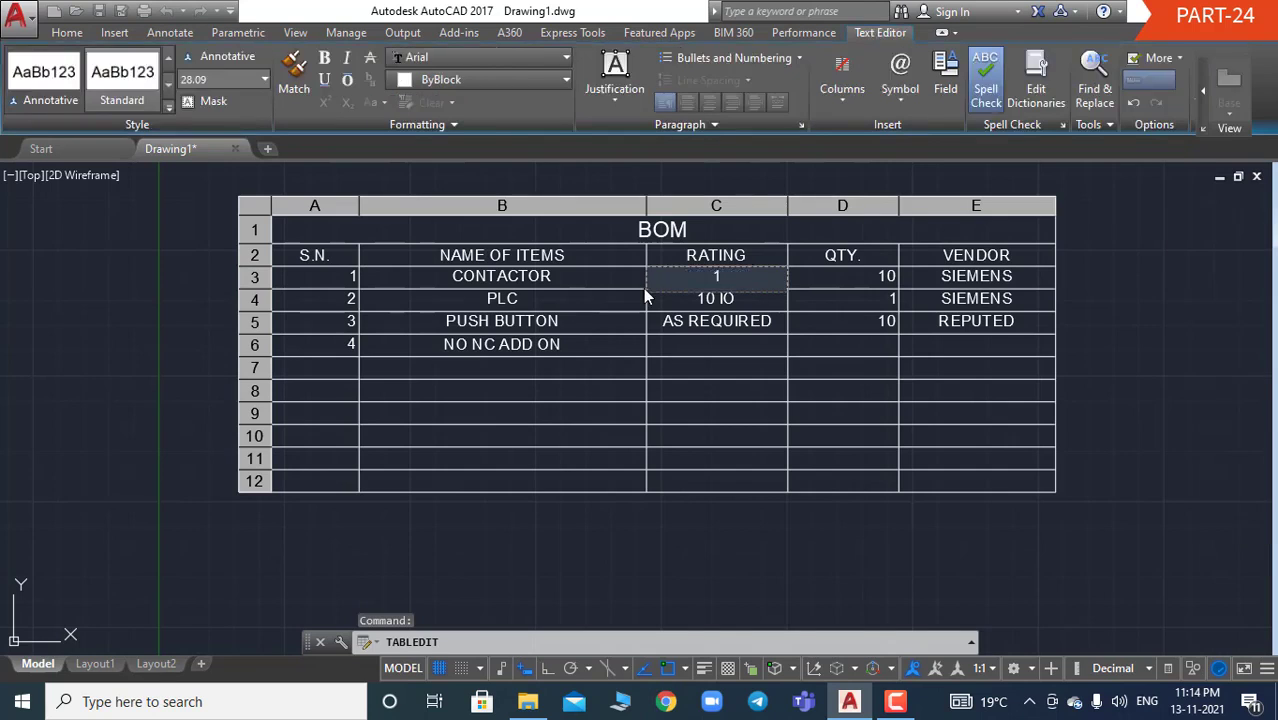
text(6)
click(740, 347)
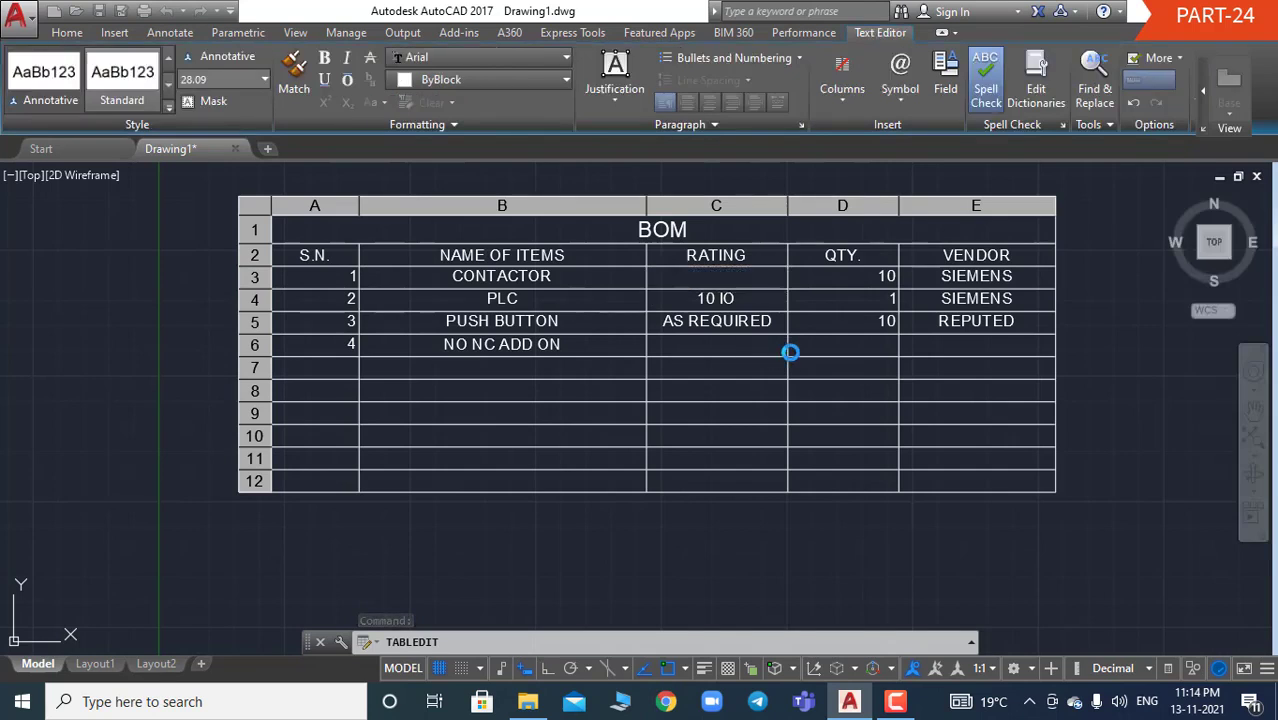
click(581, 388)
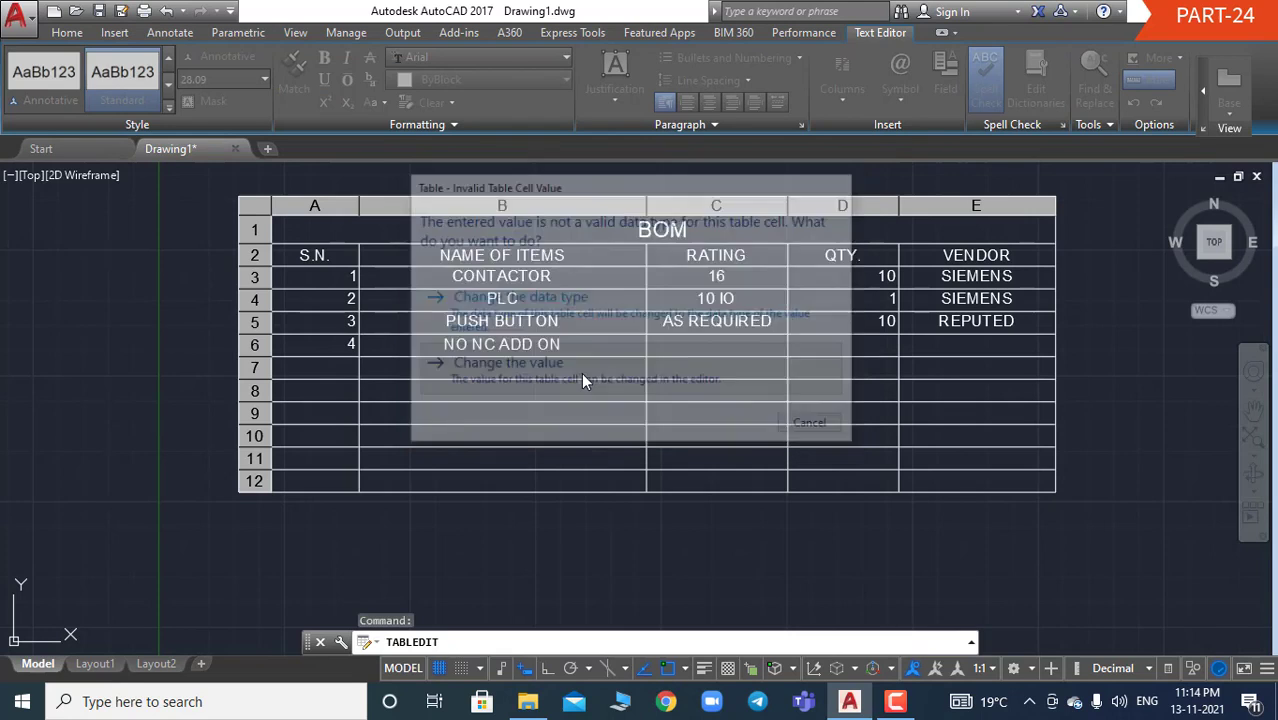
click(747, 380)
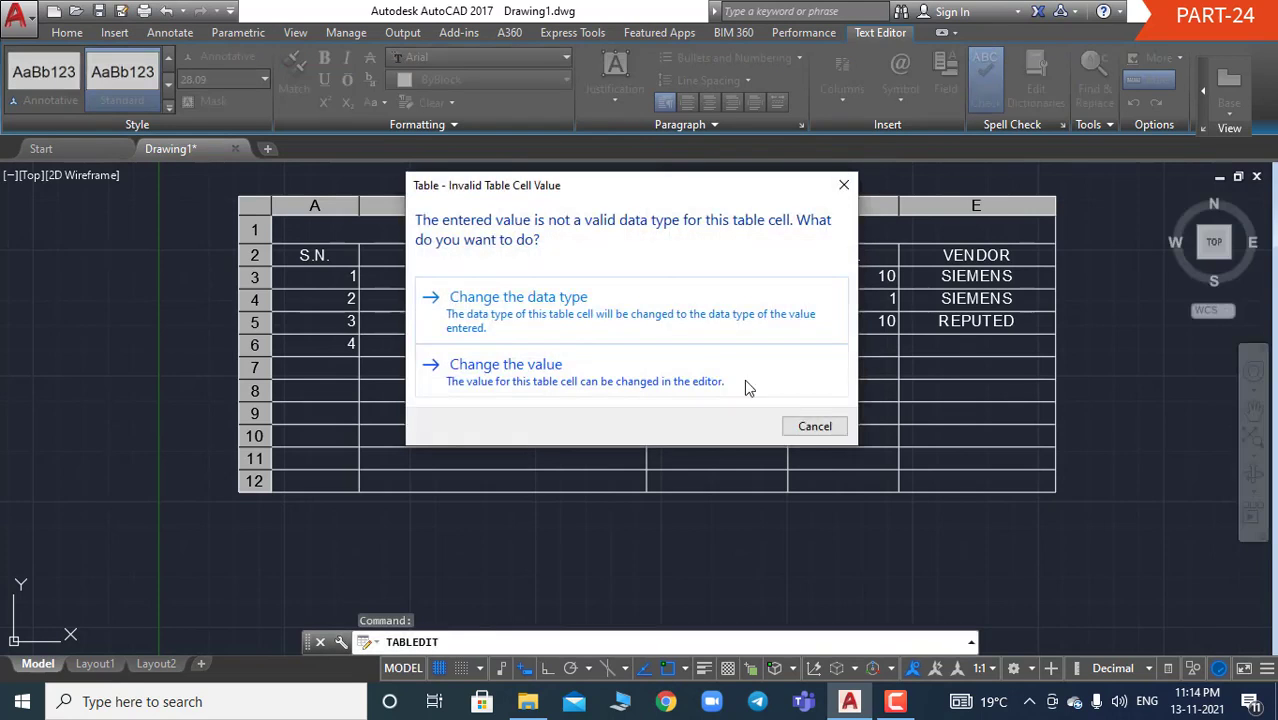
click(814, 426)
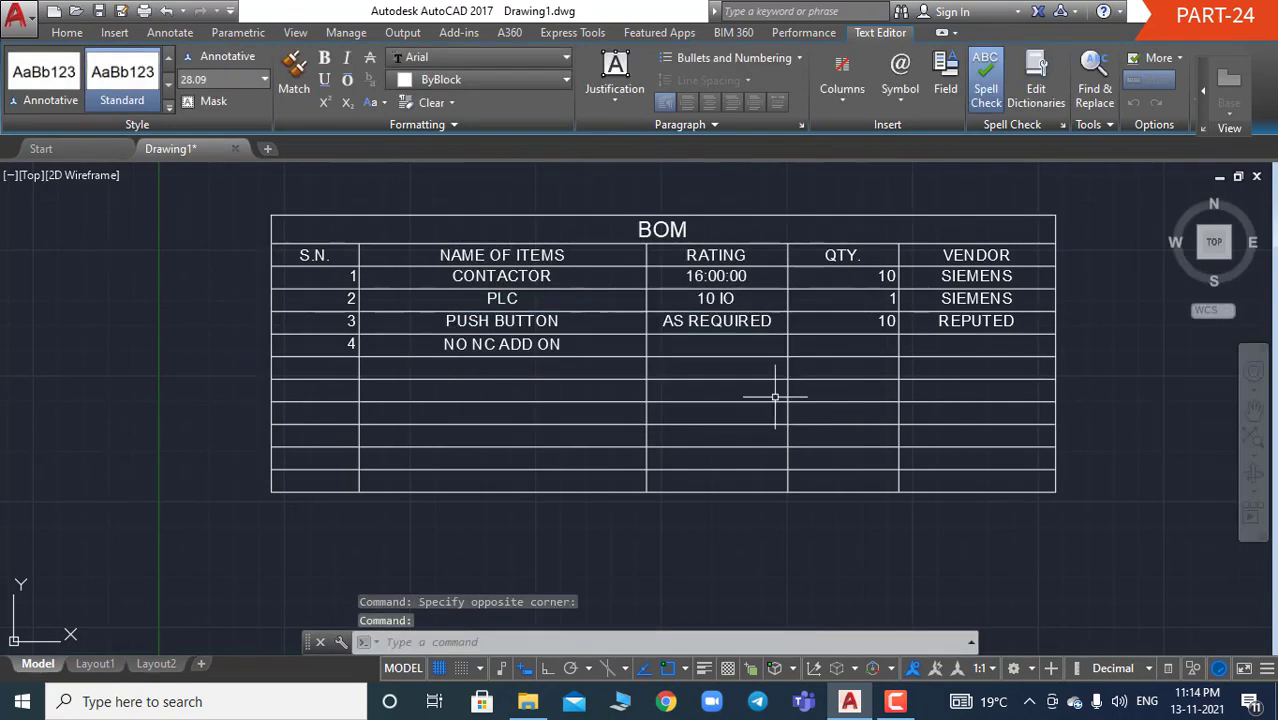
Clear the contactor's rating cell C3 and enter 16 as its rating.
click(764, 276)
key(Delete)
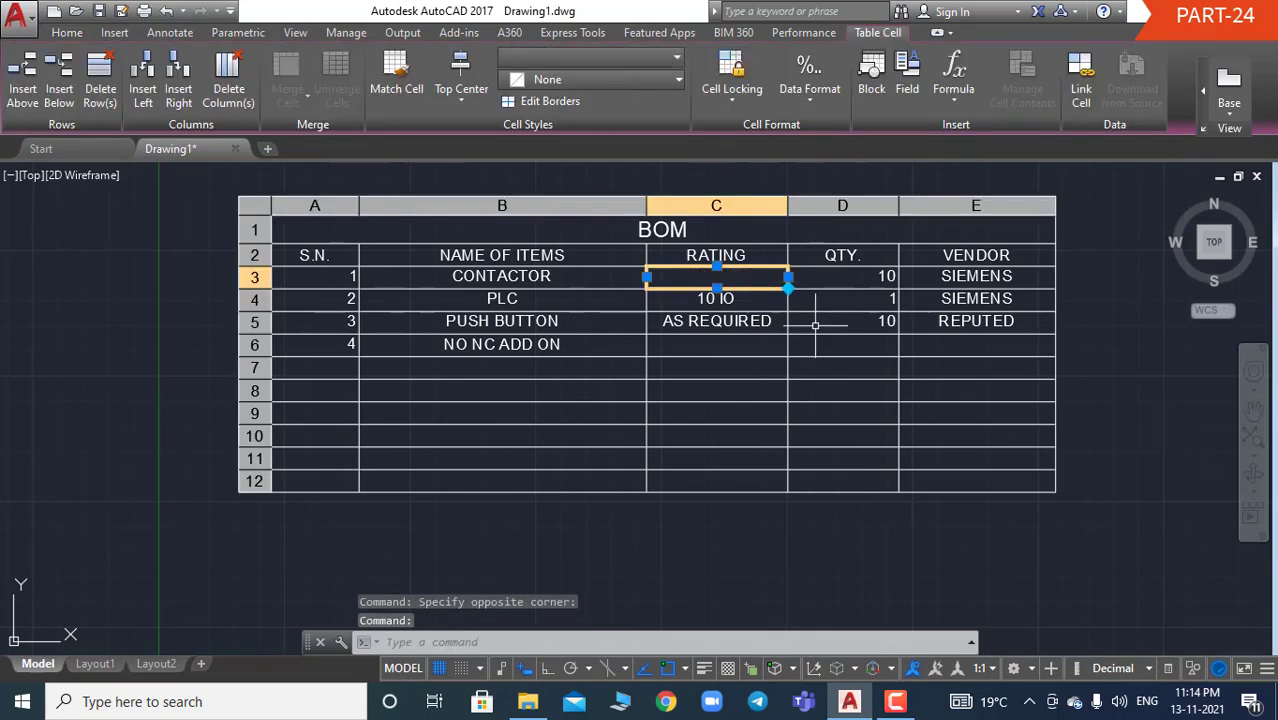
text(12)
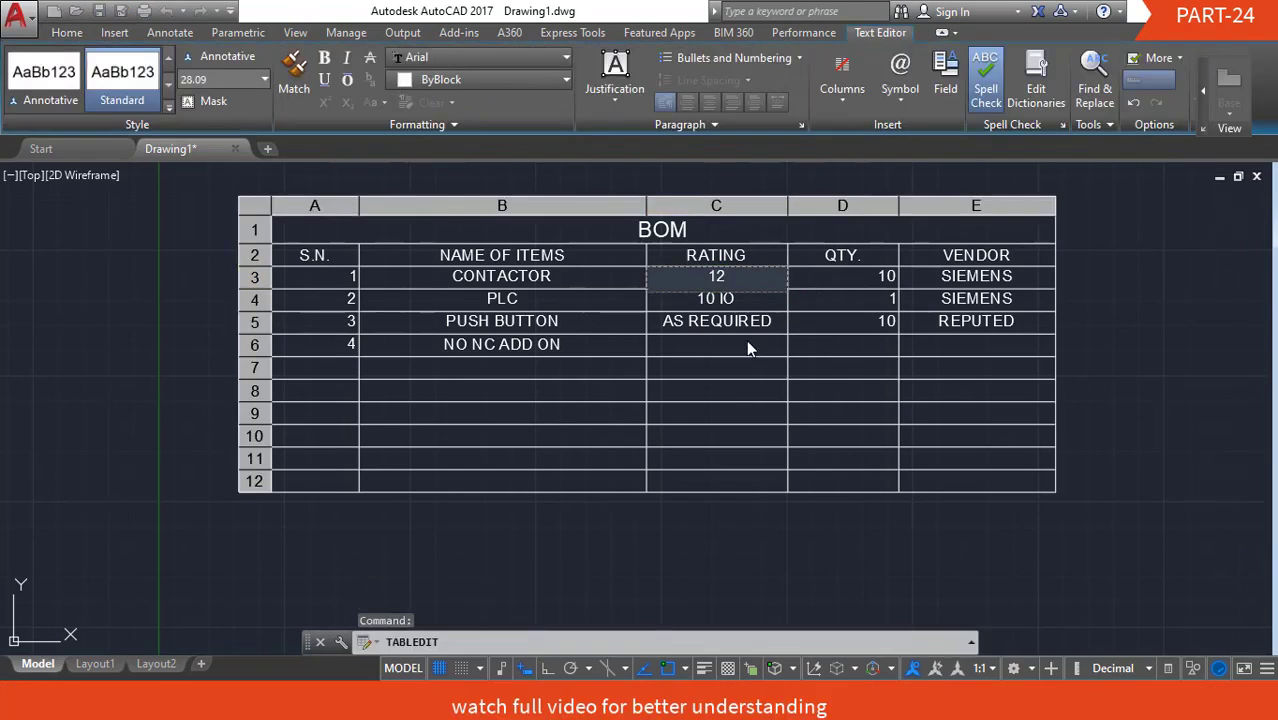
click(753, 278)
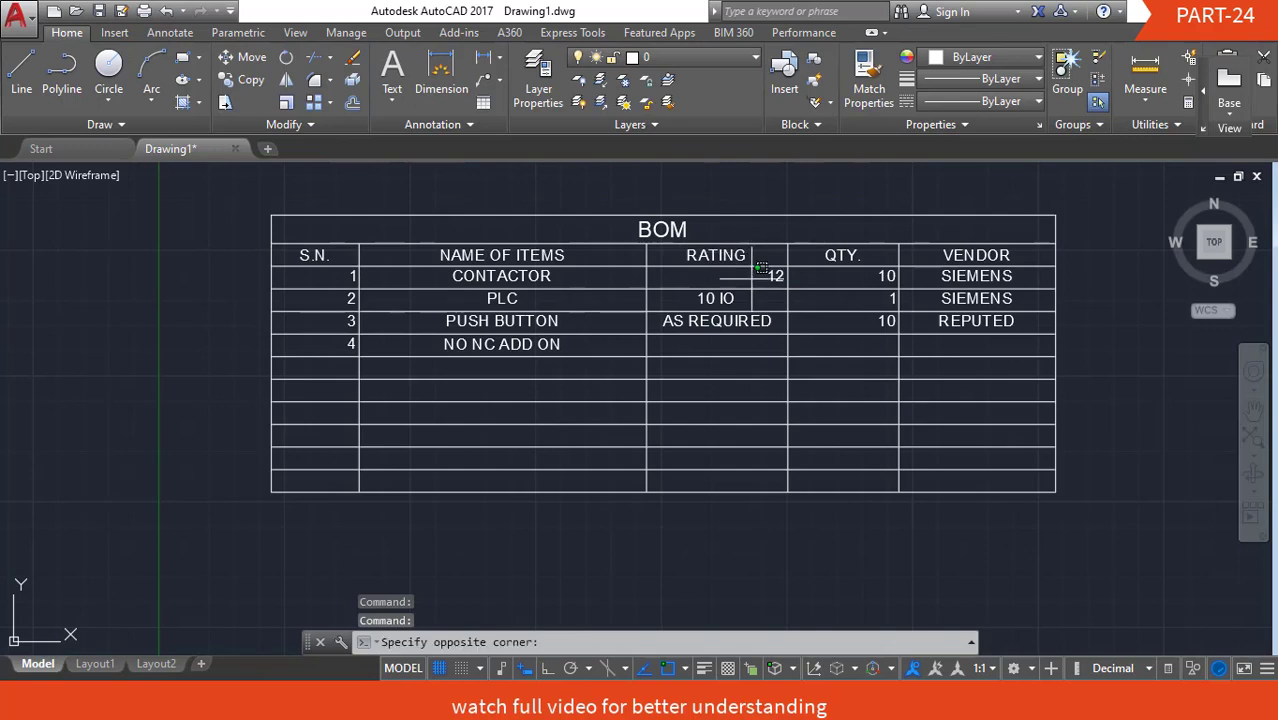
text(16)
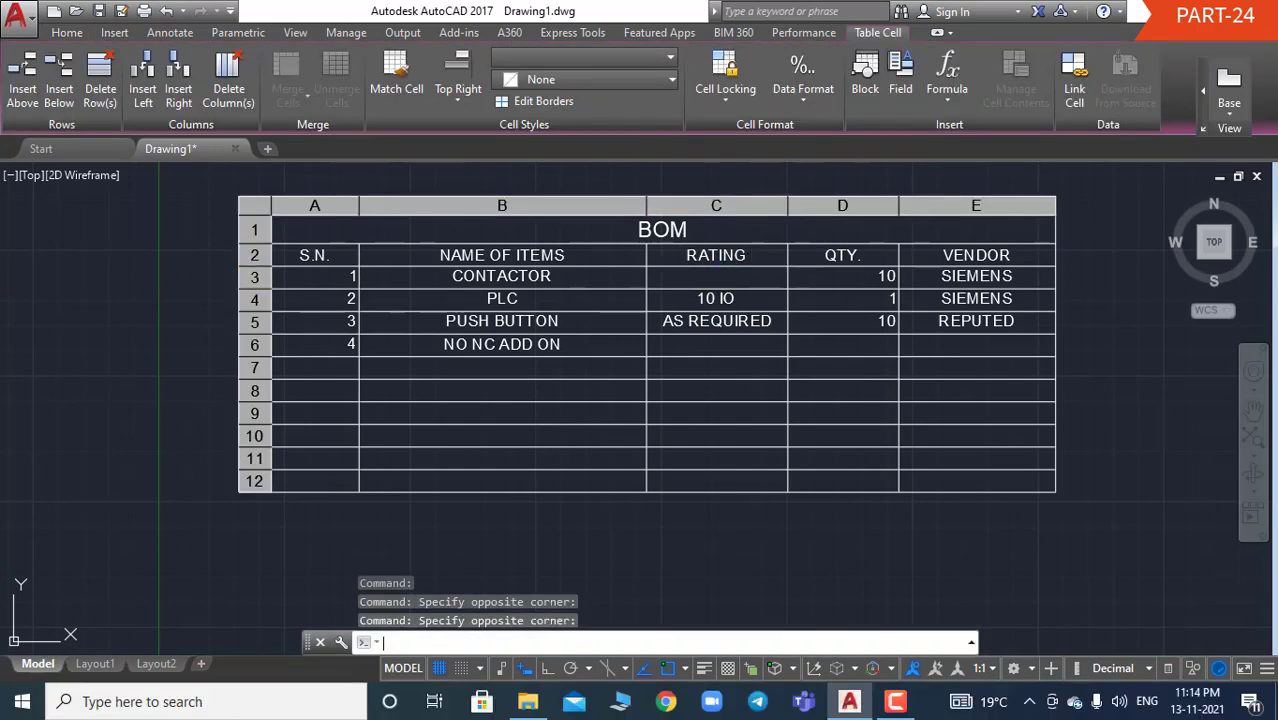
click(752, 315)
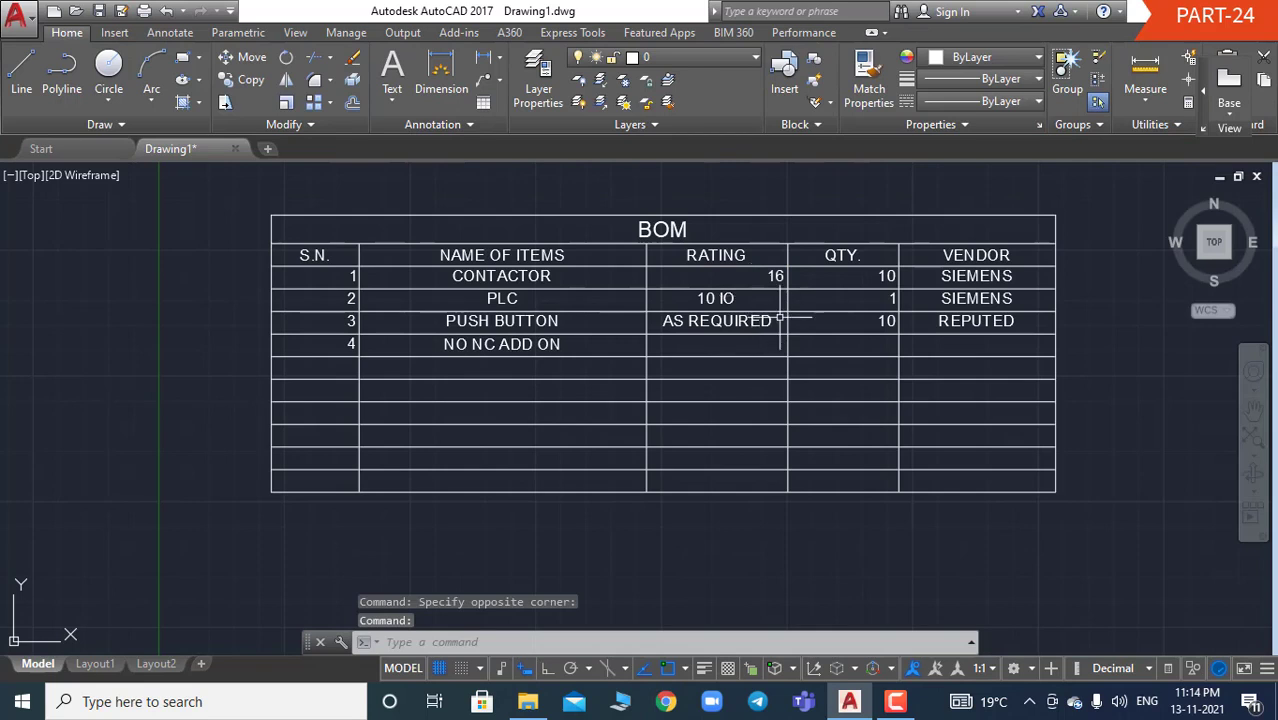
Enter the rating "AS REQUIRED" and a quantity of 10 in the NO NC ADD ON row.
click(721, 345)
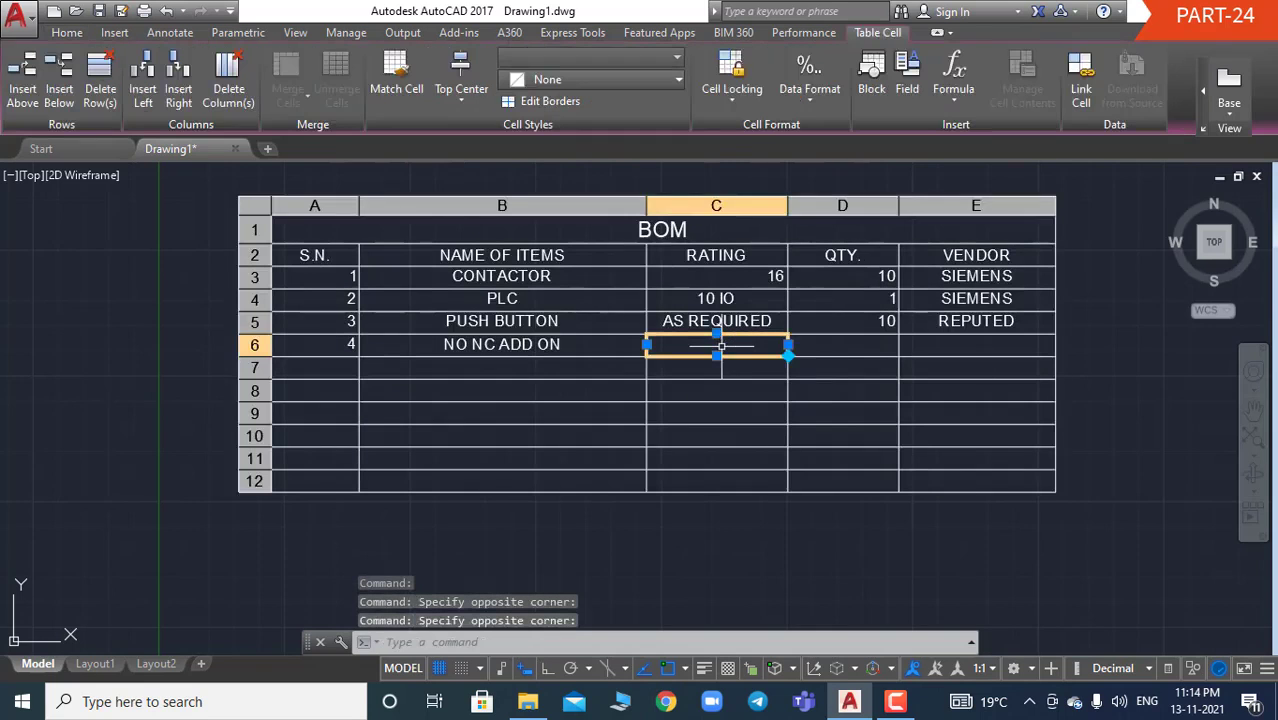
text(AS )
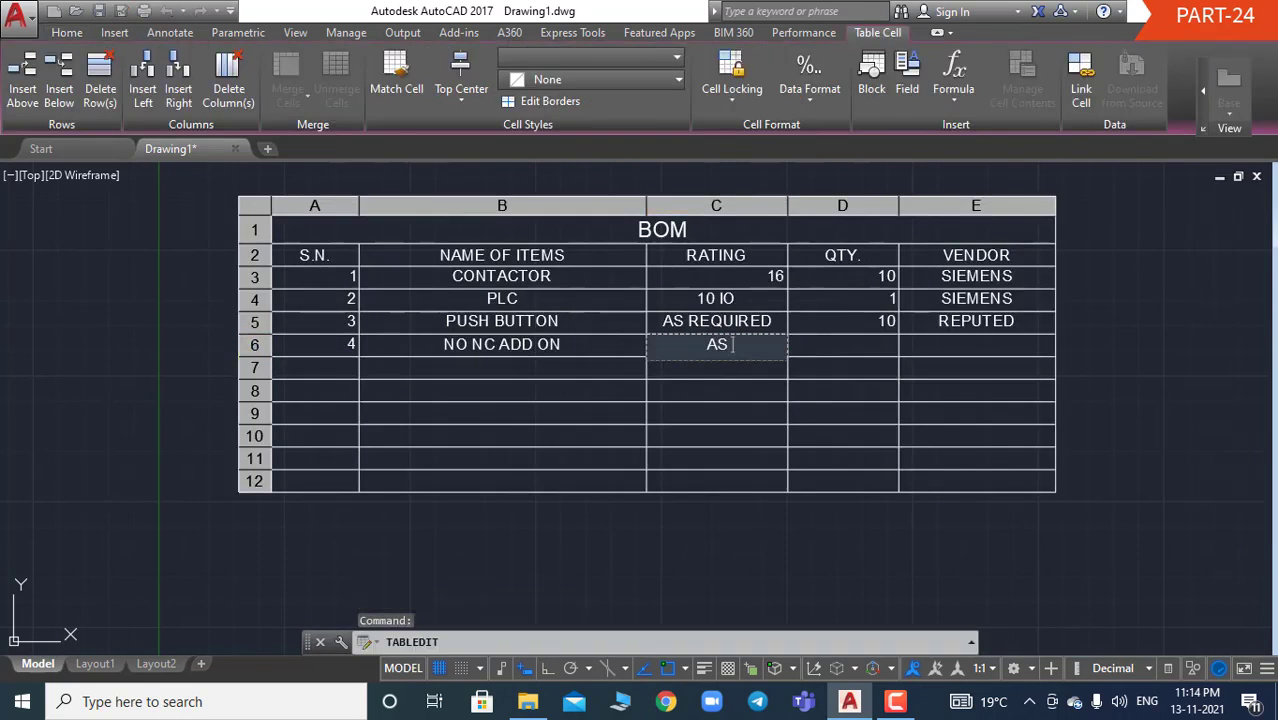
text(REQUIRED)
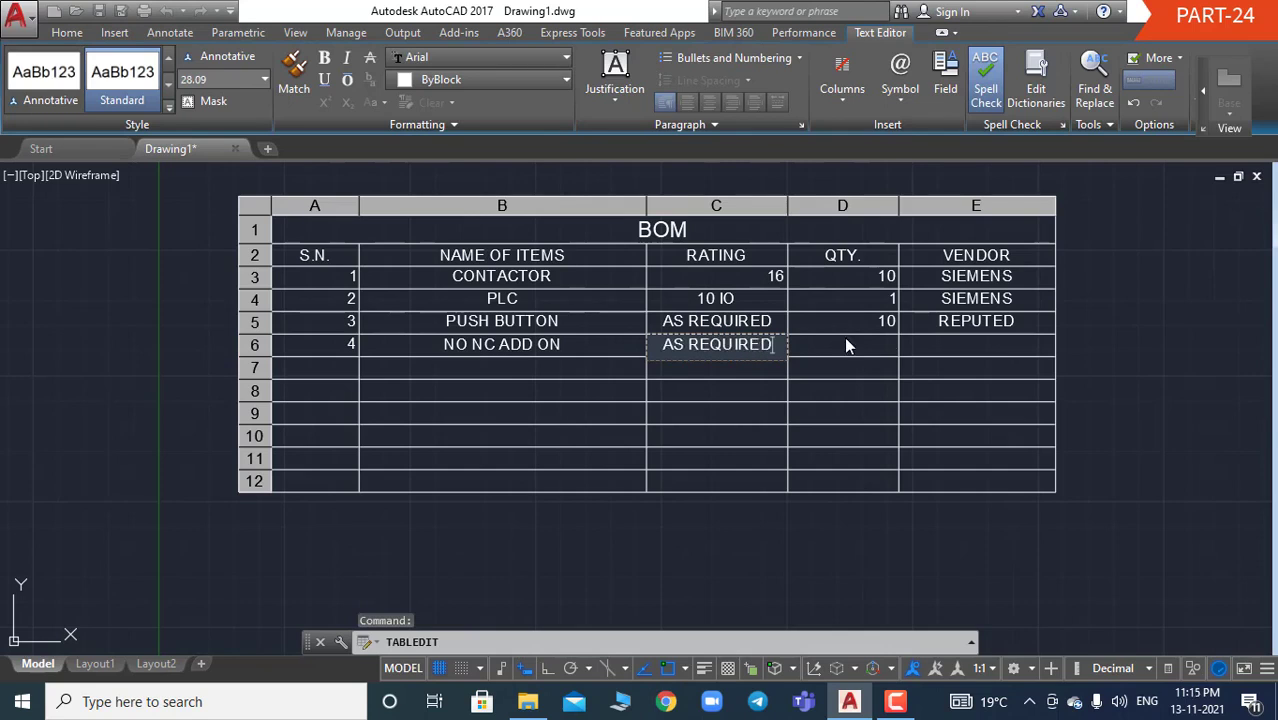
click(866, 352)
click(865, 345)
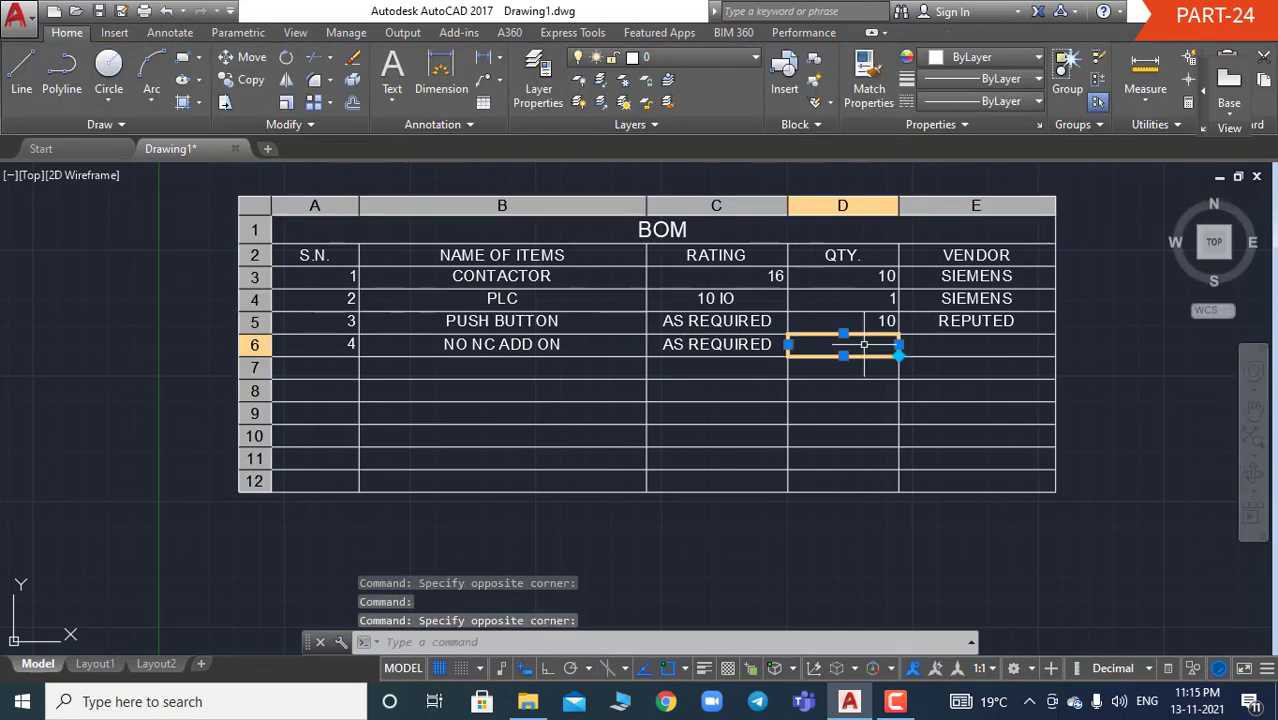
text(10)
Enter "SIEMENS" as the NO NC ADD ON item's vendor in cell E6 and finish editing the table.
click(947, 337)
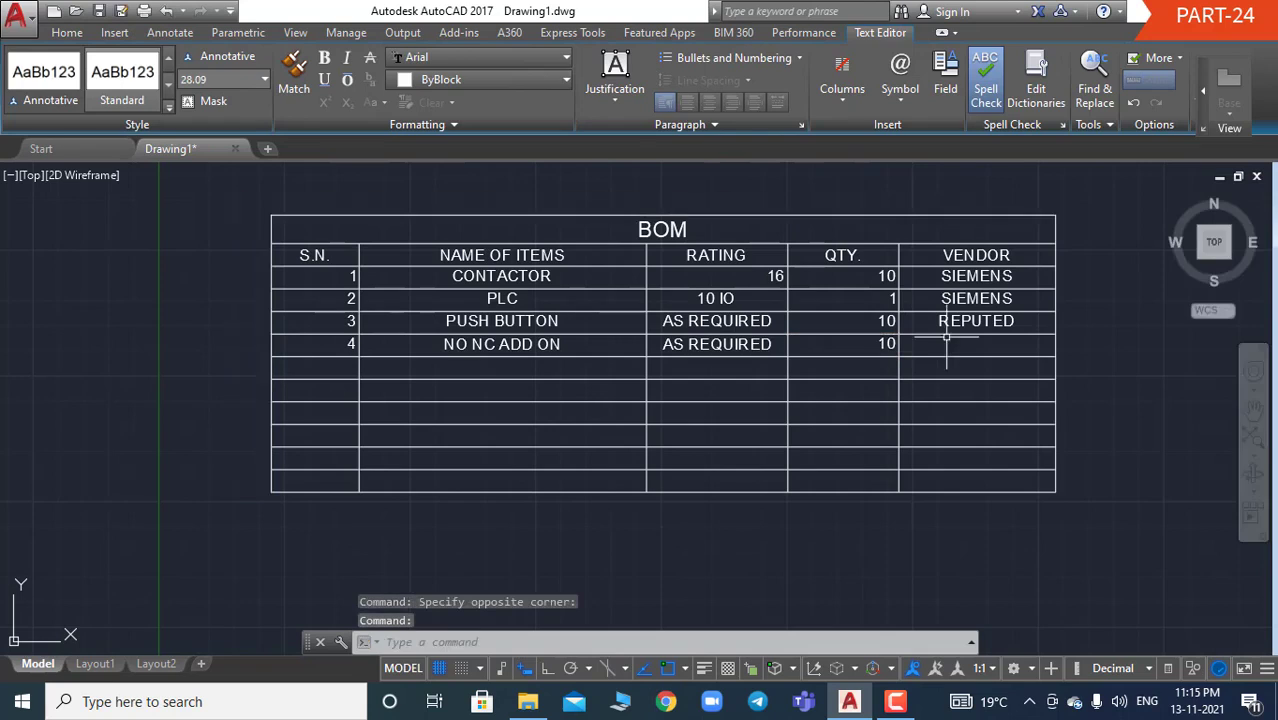
text(SIEM)
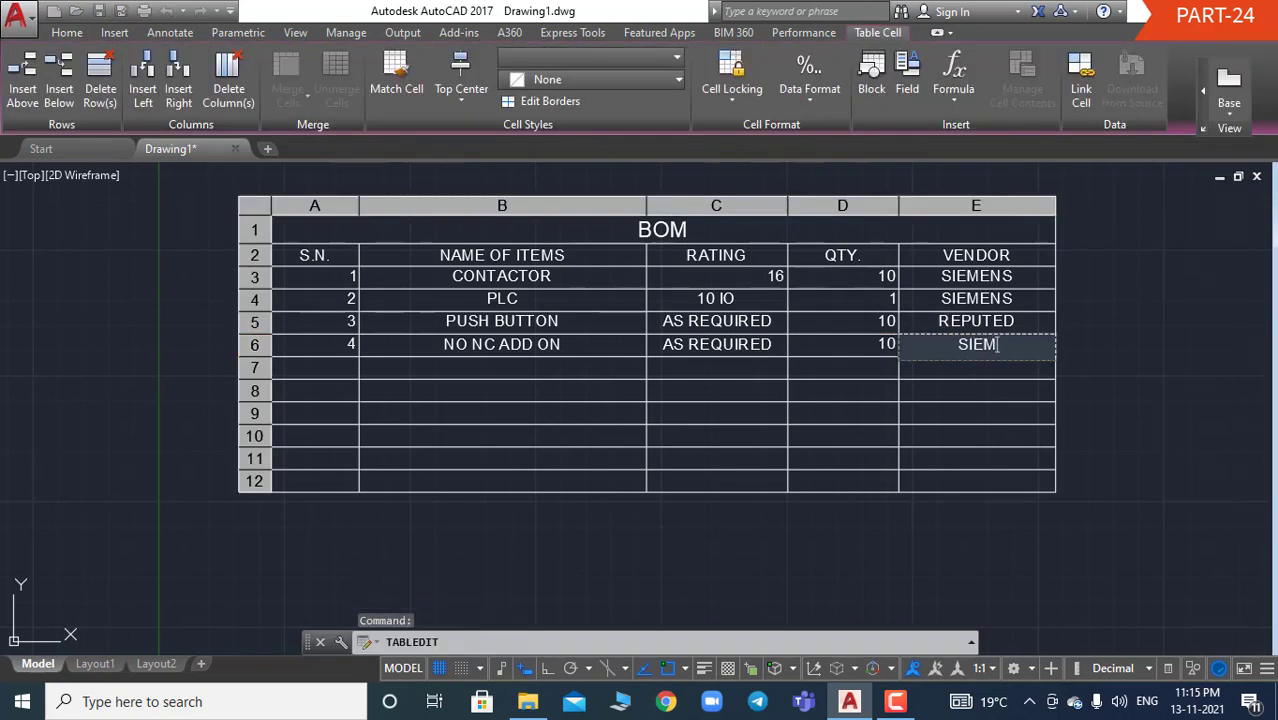
text(ESN)
key(BackSpace)
key(BackSpace)
key(BackSpace)
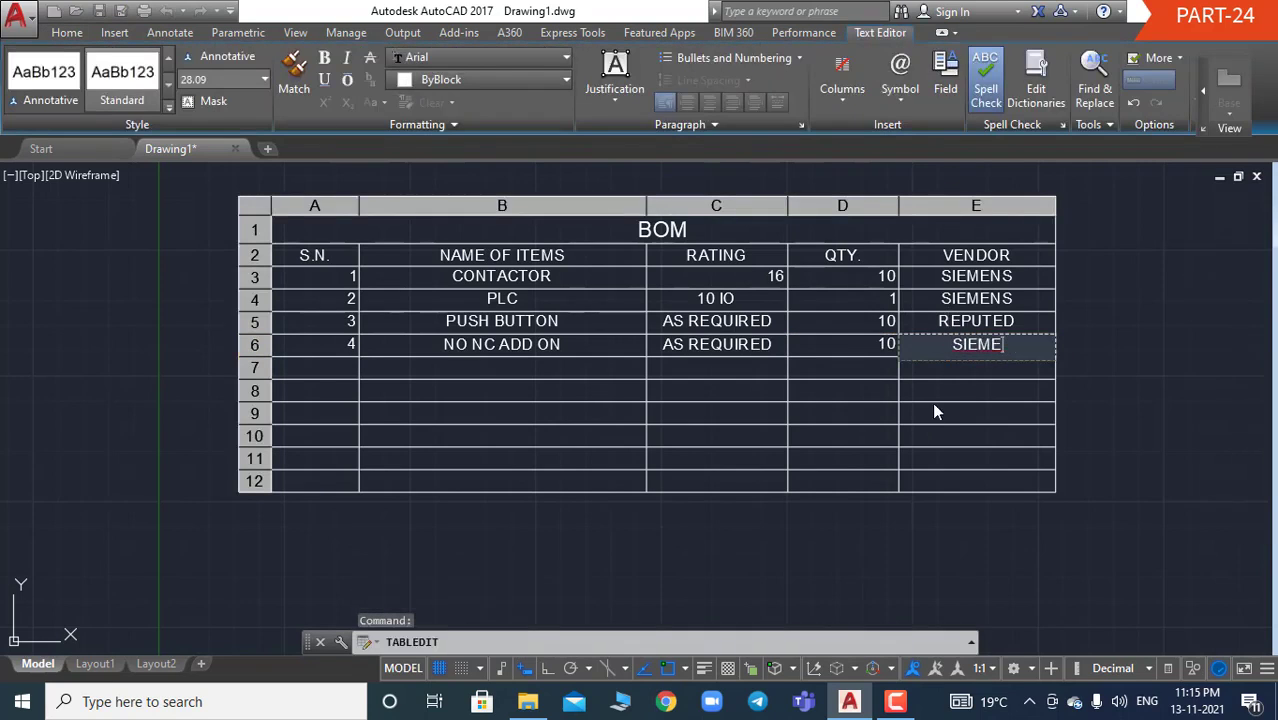
text(ENS)
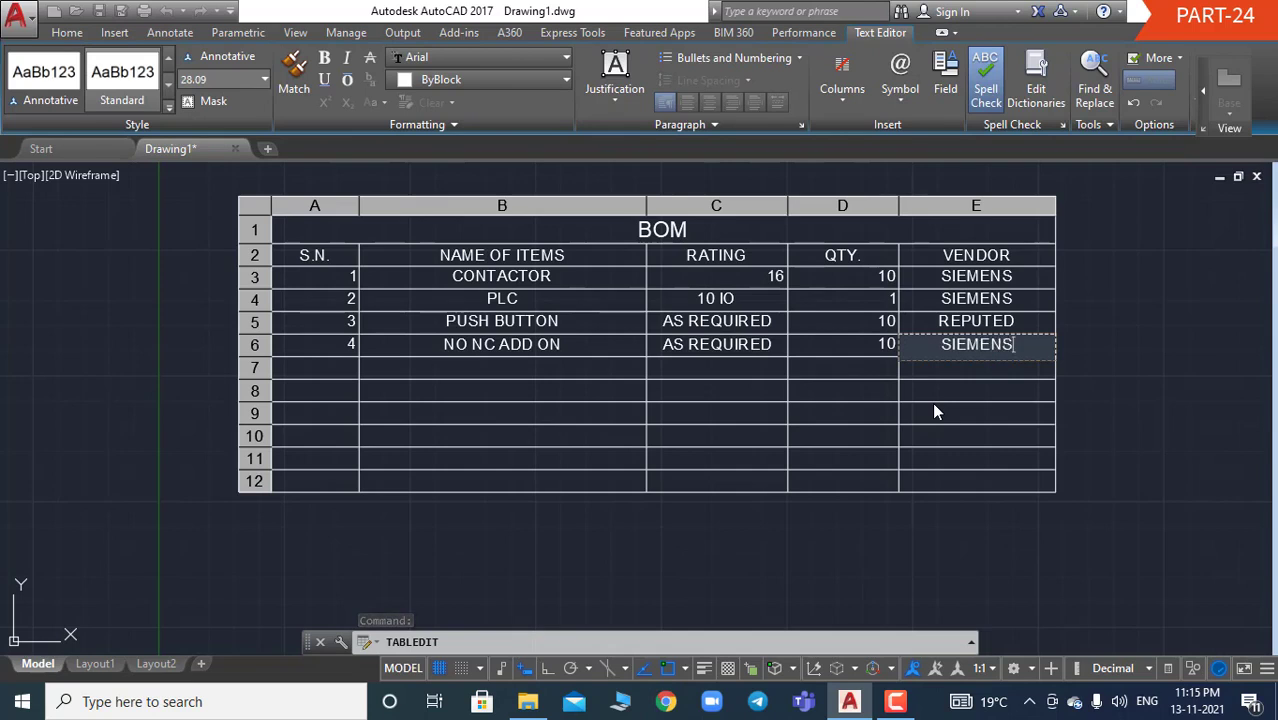
click(216, 320)
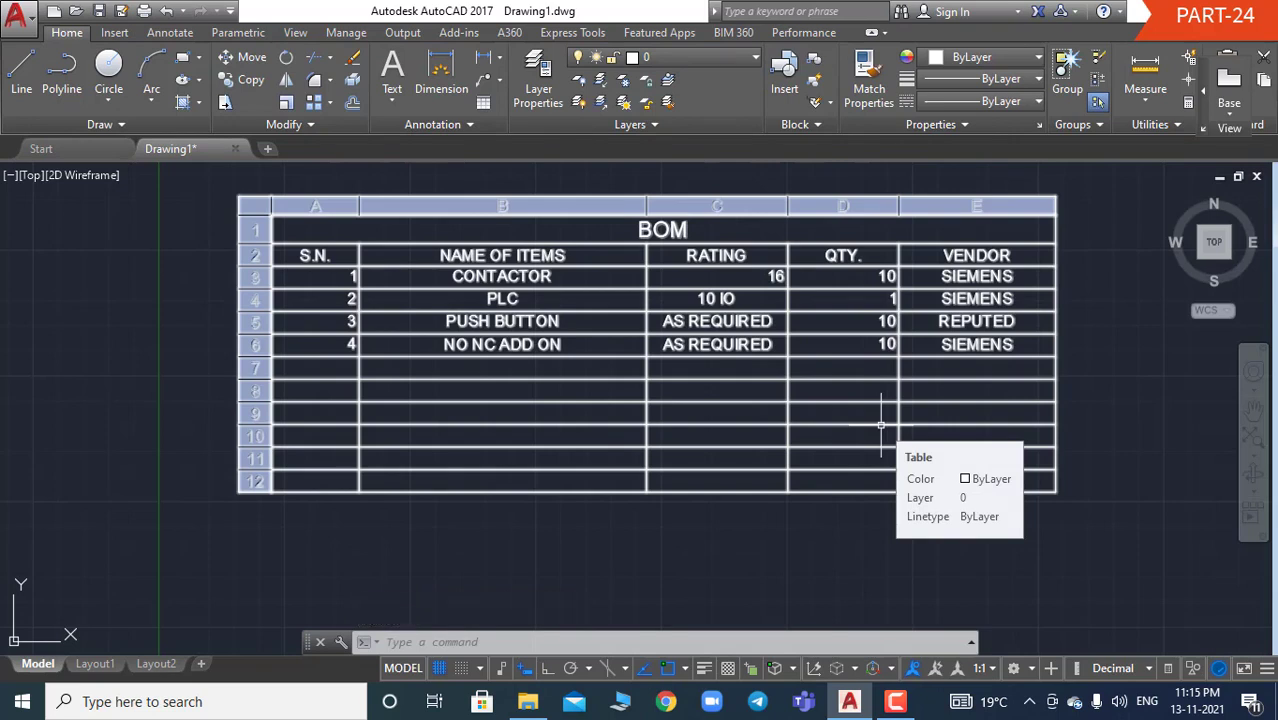
click(193, 268)
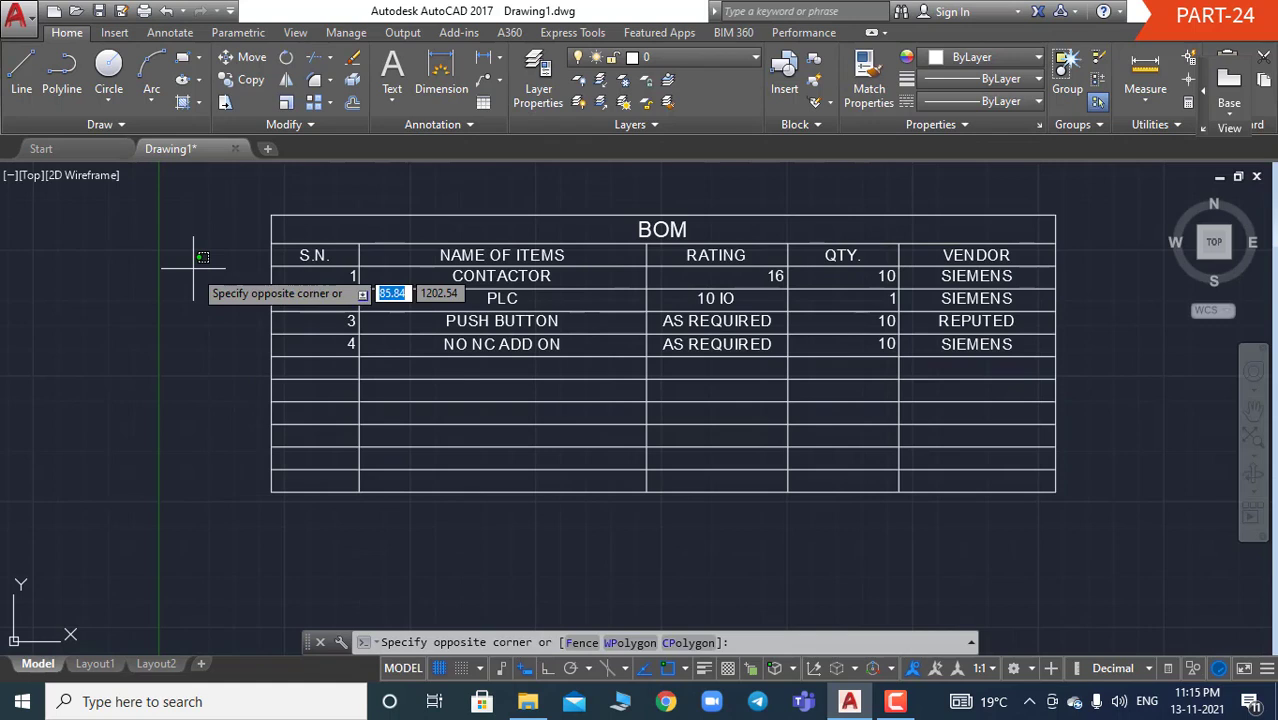
key(Escape)
key(Escape)
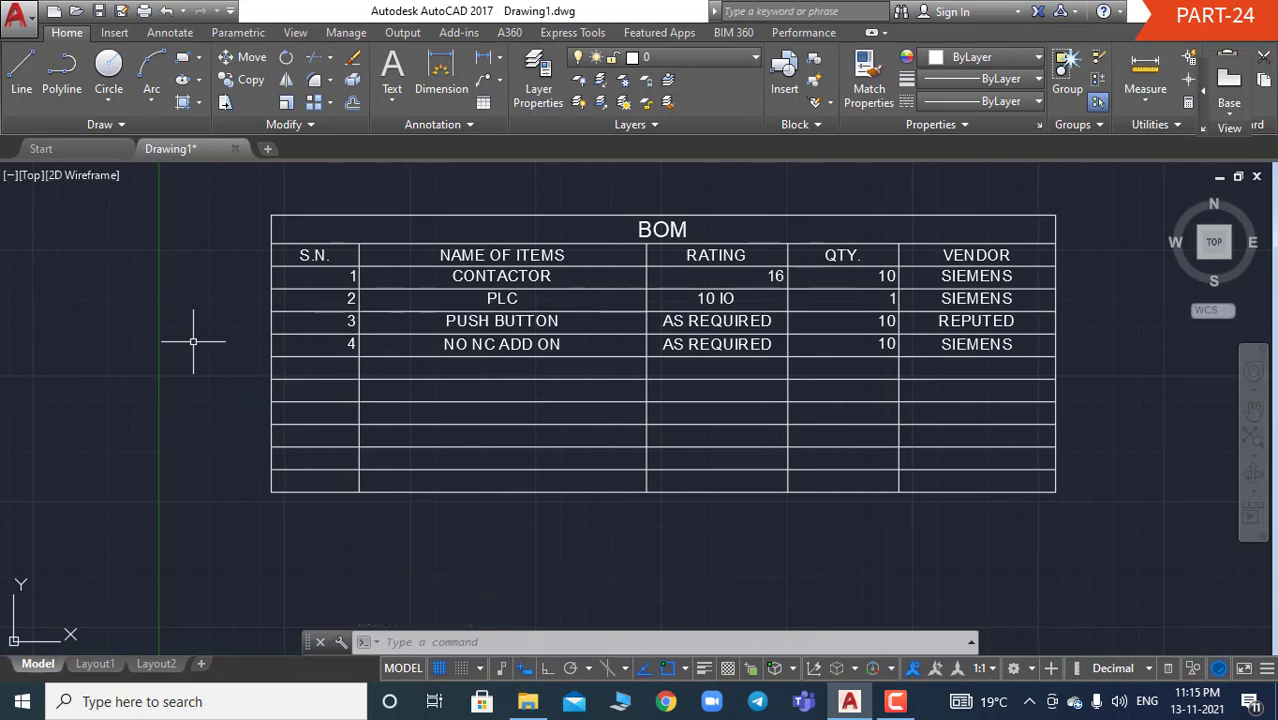
right_click(166, 334)
click(208, 490)
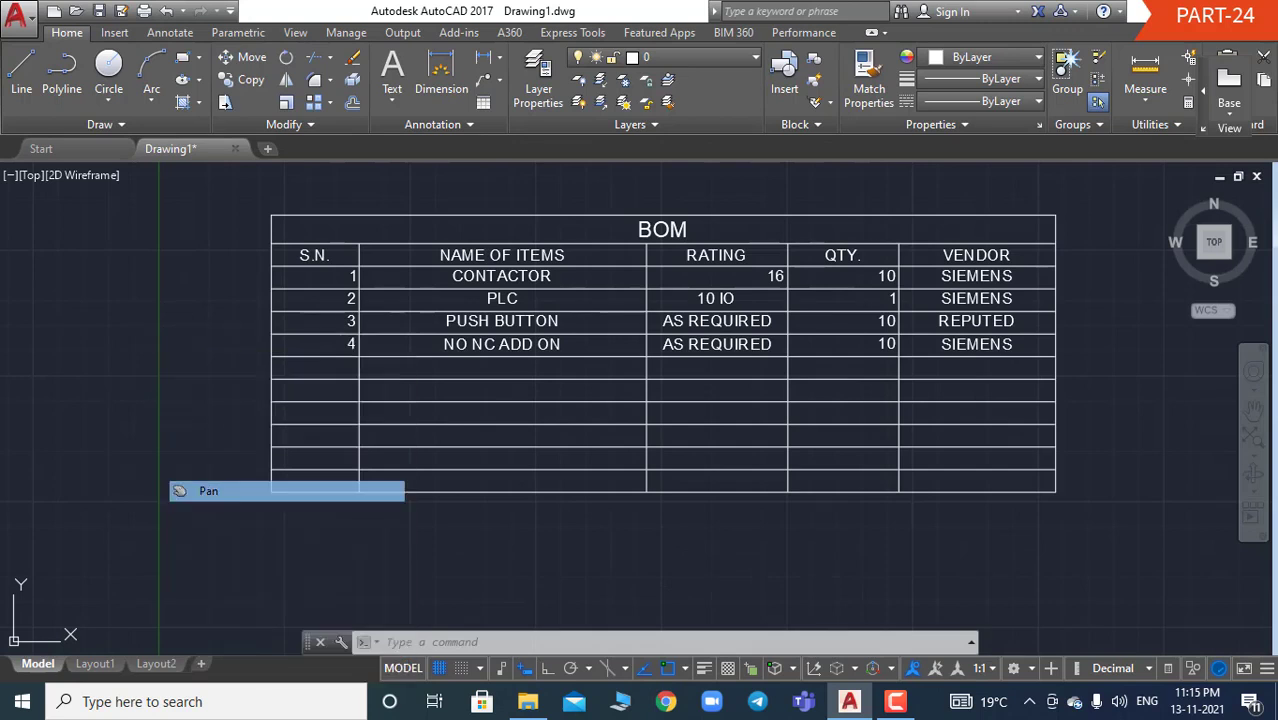
drag(362, 486, 505, 442)
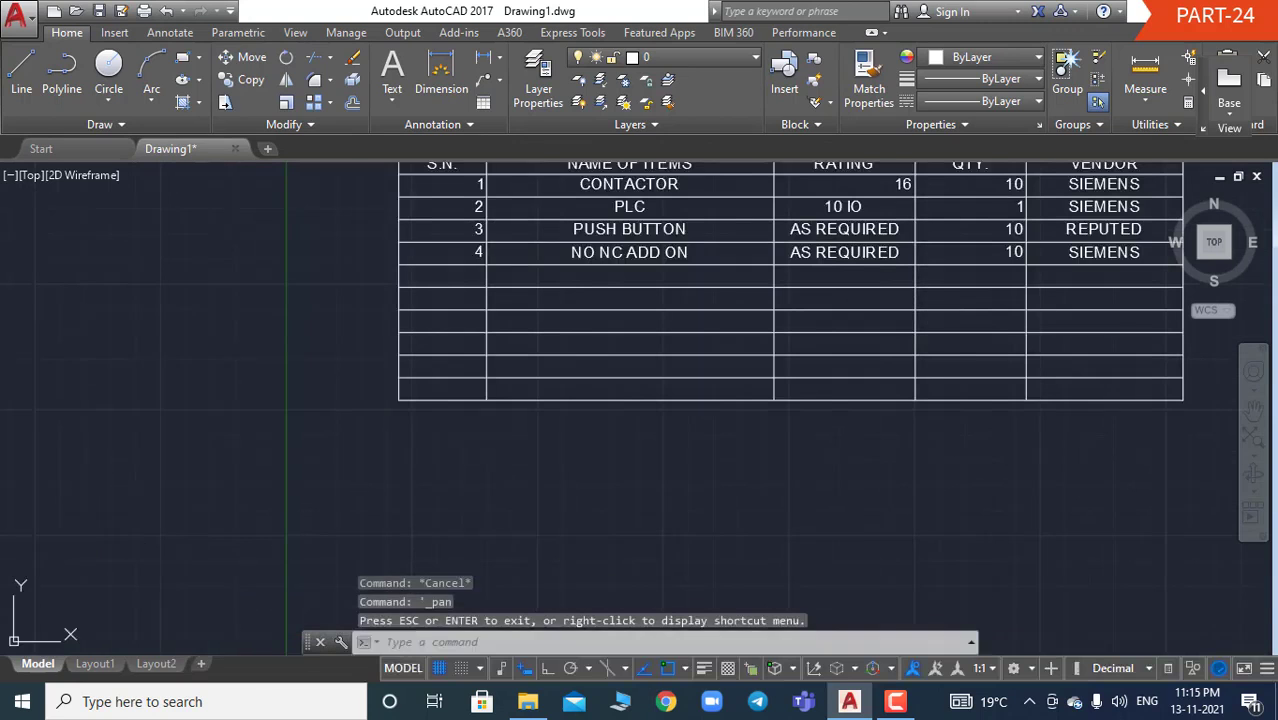
key(Escape)
key(Escape)
key(Escape)
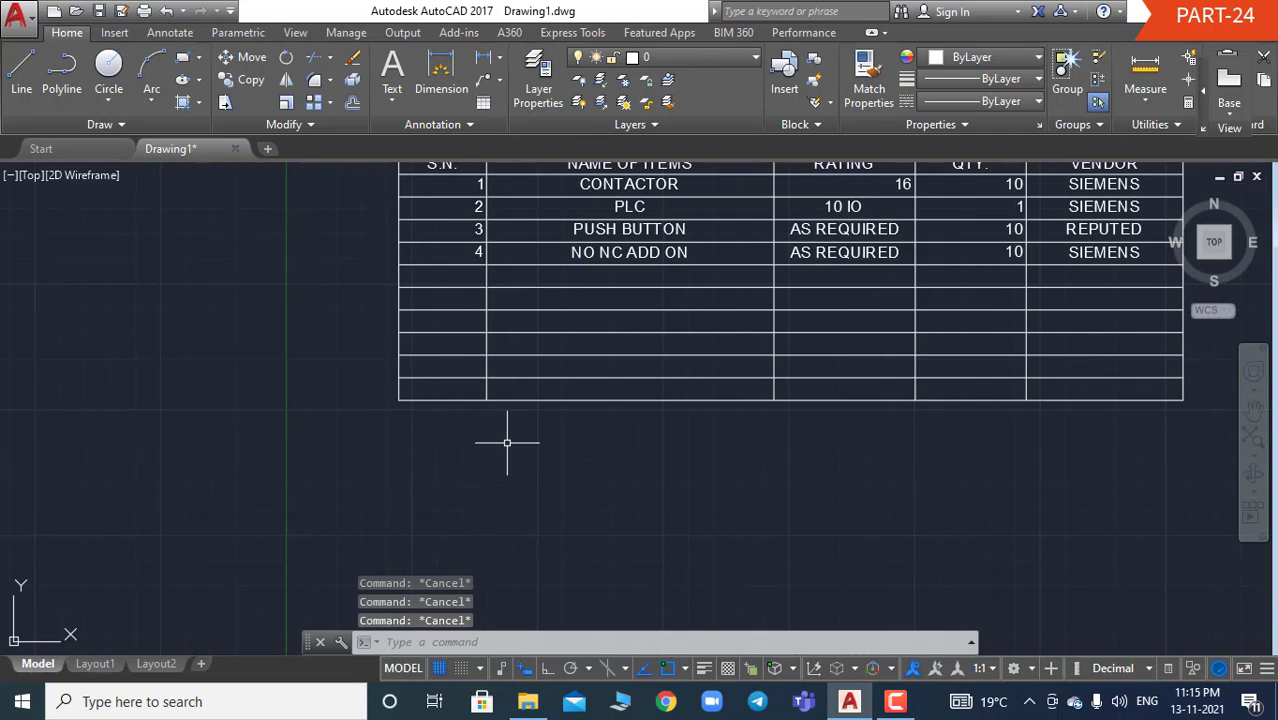
Place the slightly tilted single-line text "DSFSD" below the BOM table with a height of 40.09.
text(TEXT)
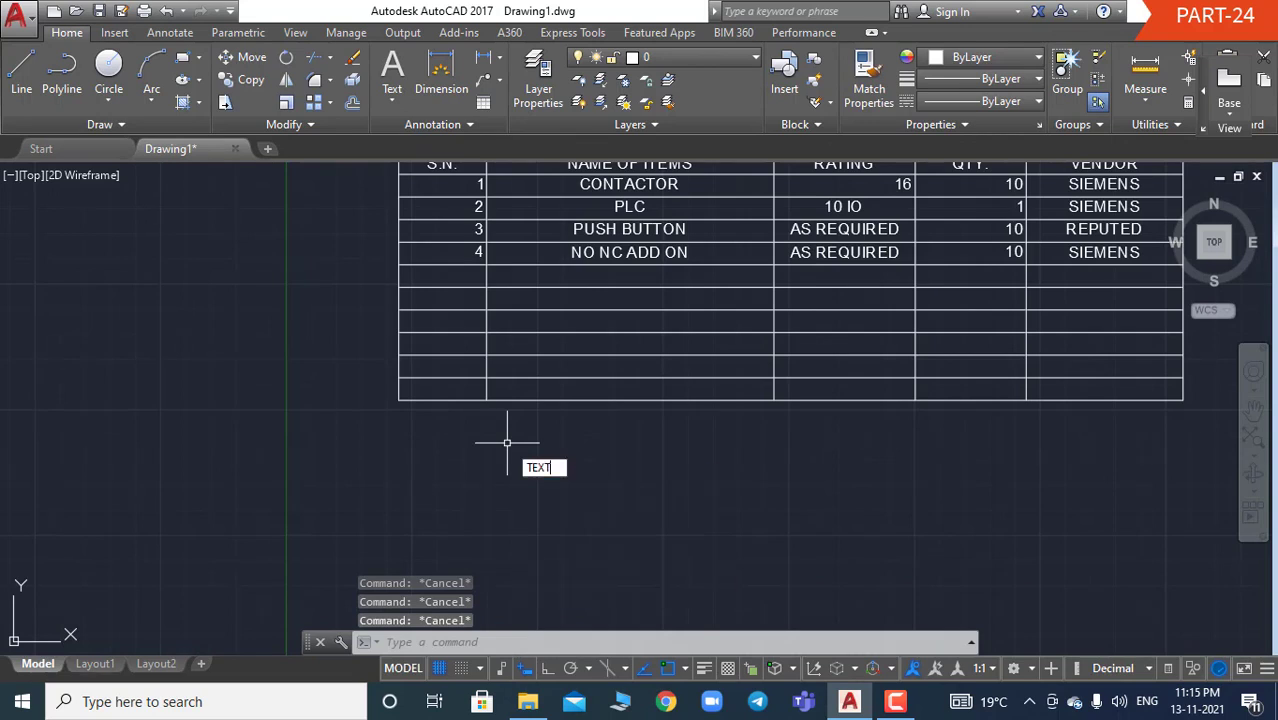
key(Return)
click(442, 453)
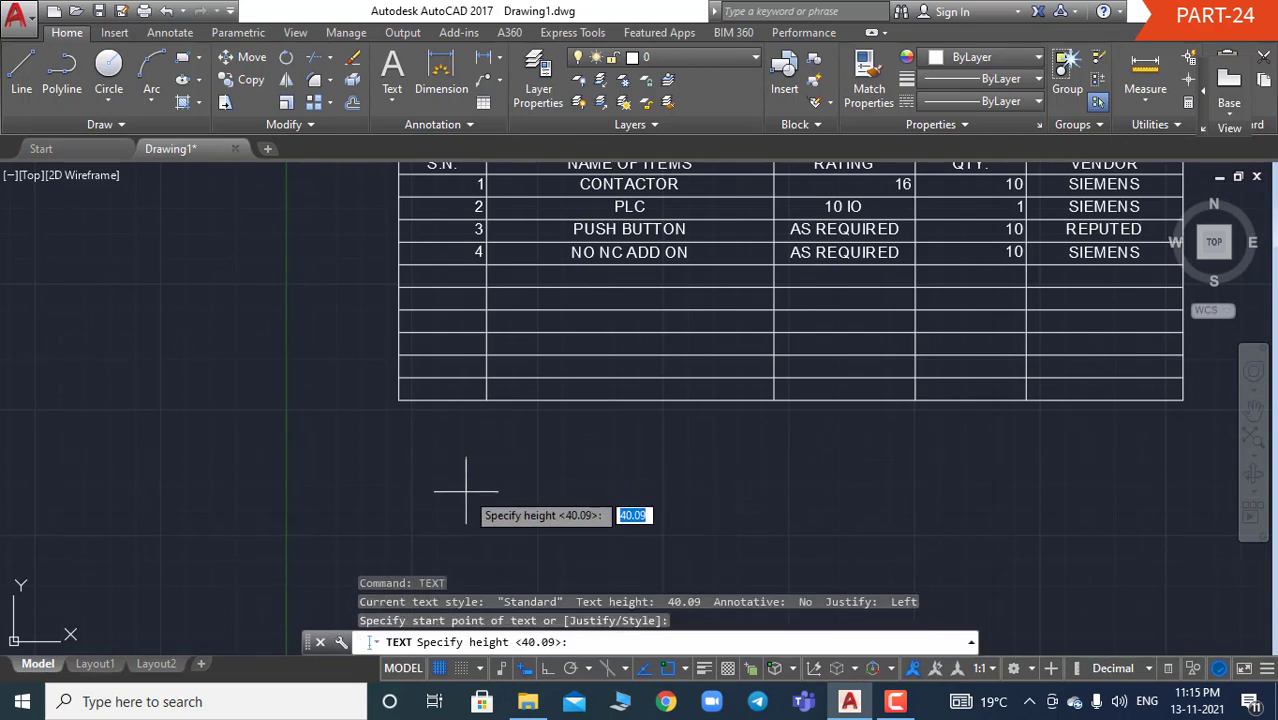
key(Return)
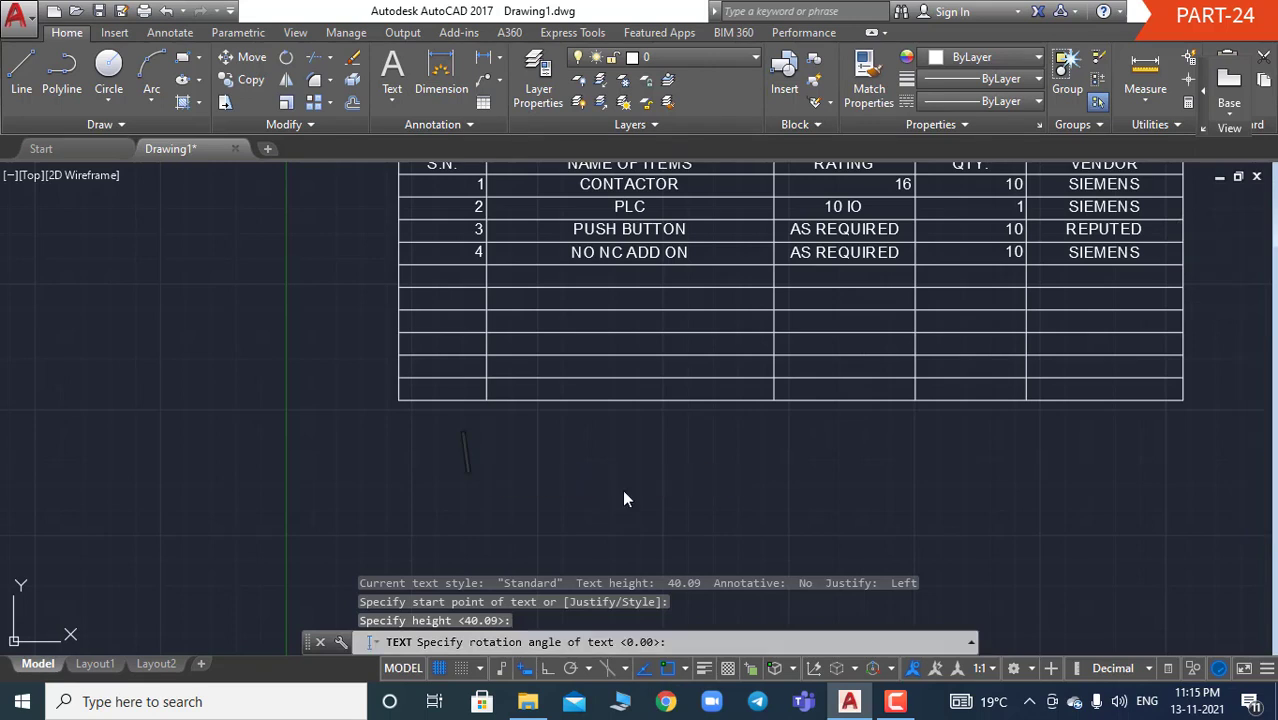
text(DSFSD)
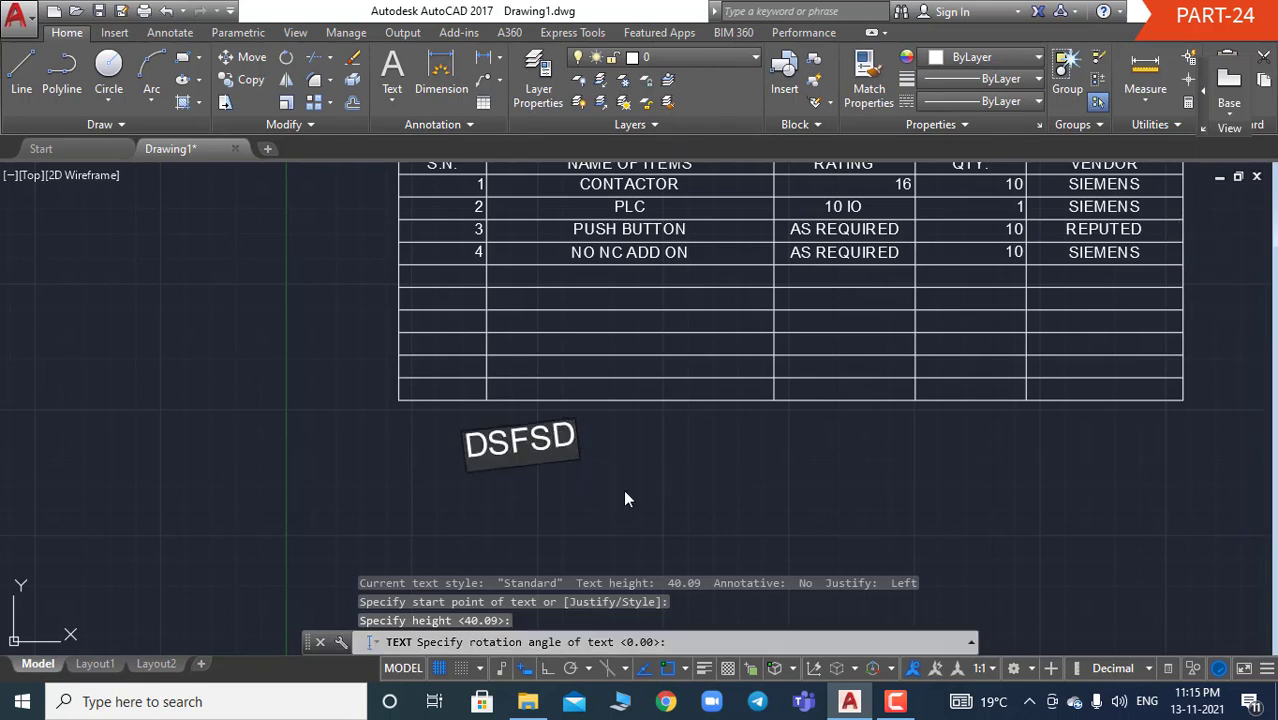
key(Escape)
key(Escape)
key(Escape)
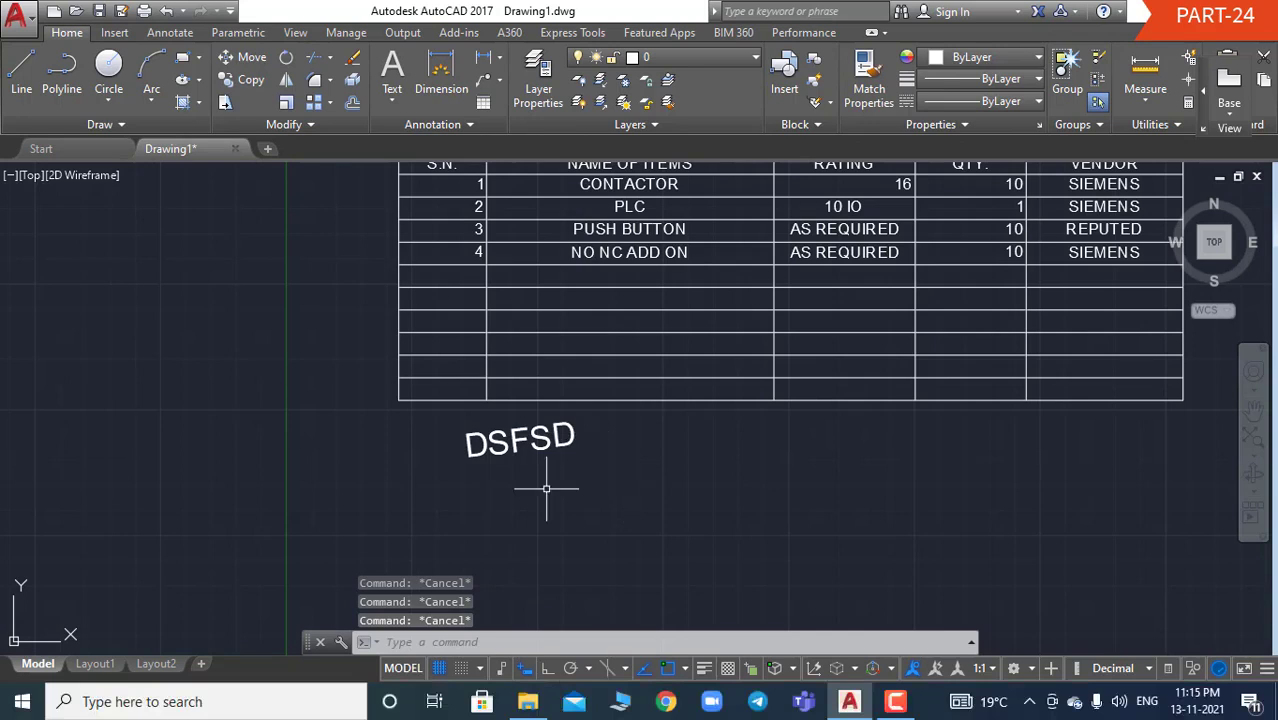
Scale up the "DSFSD" text freehand about a base point in its middle until it overlaps the table's lower rows.
text(SC)
key(Return)
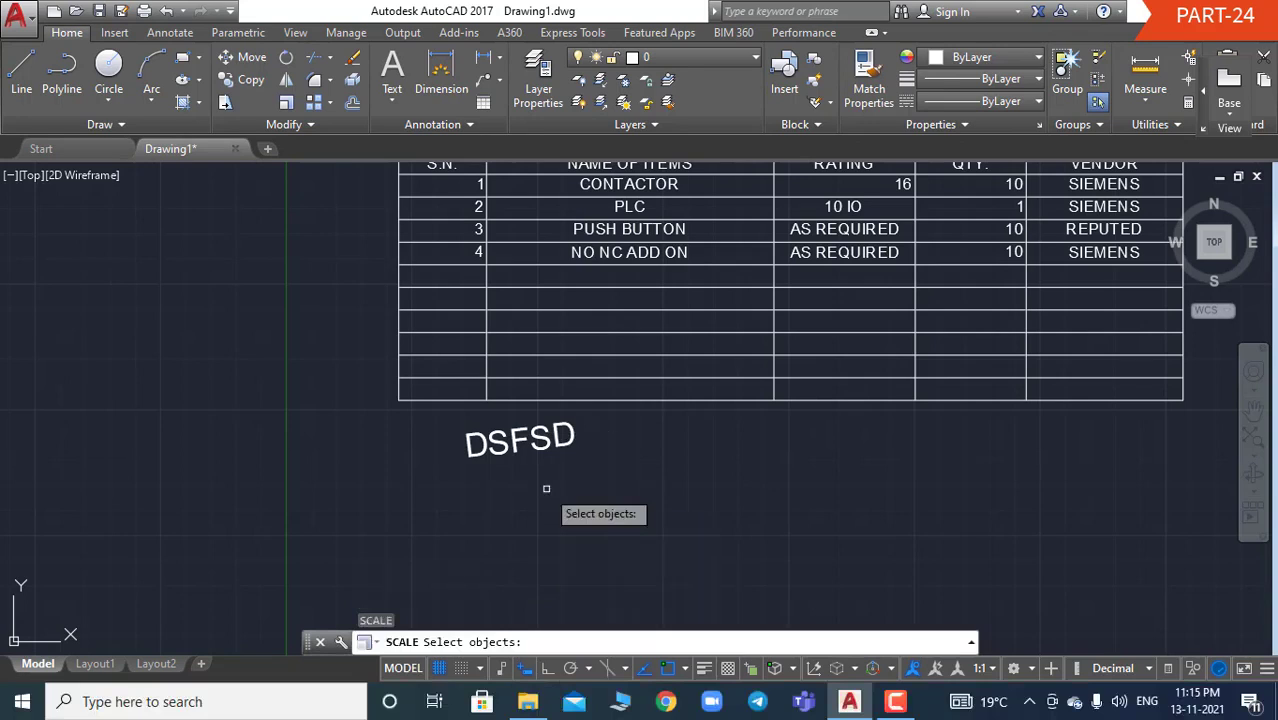
click(535, 439)
key(Return)
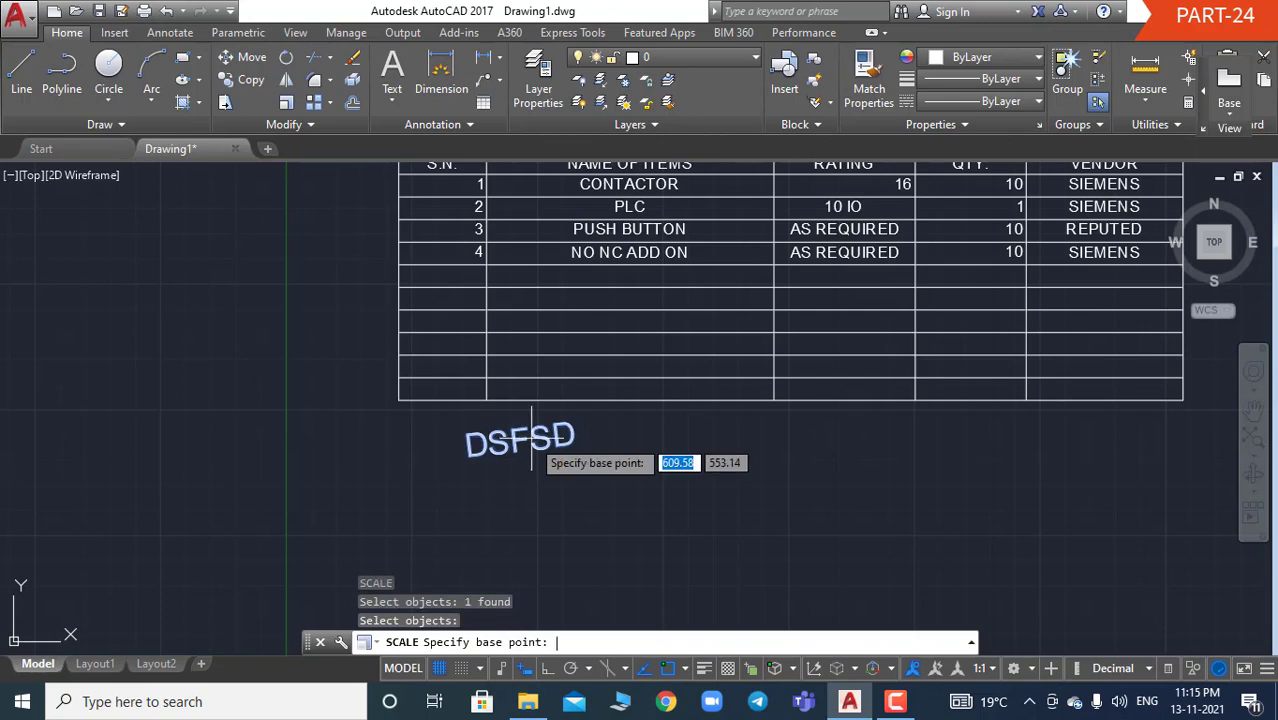
click(525, 443)
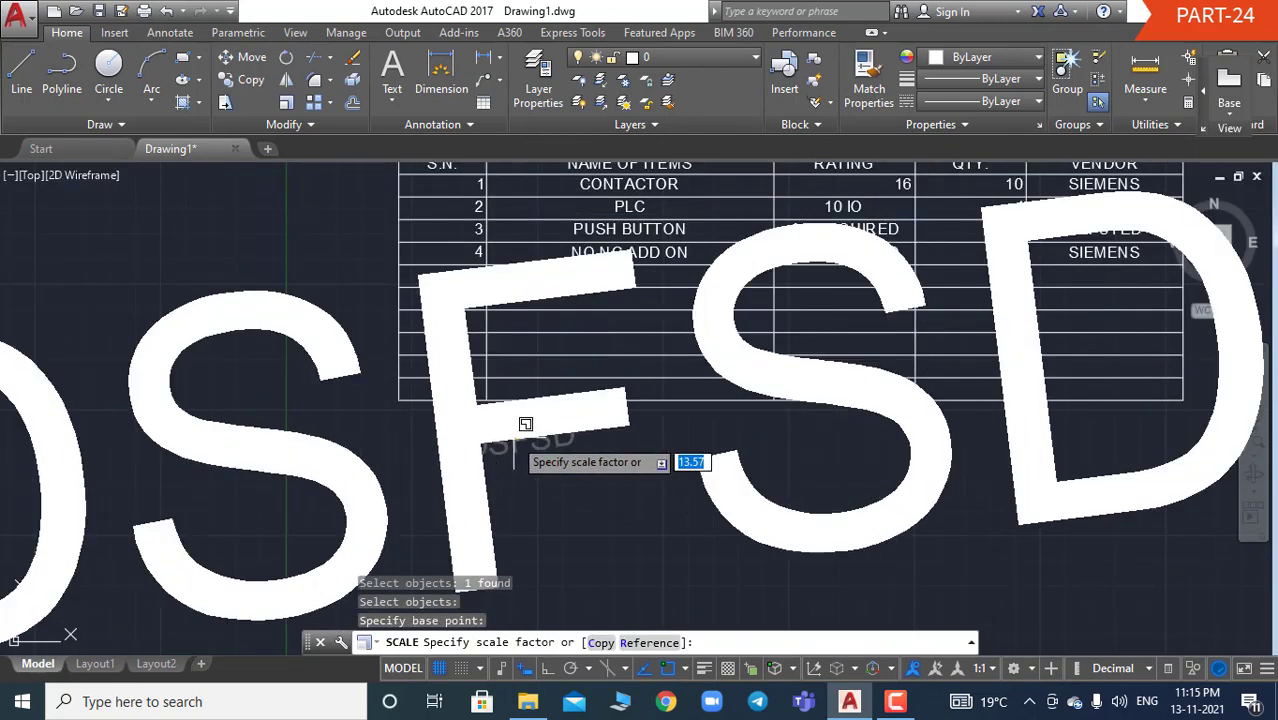
click(634, 478)
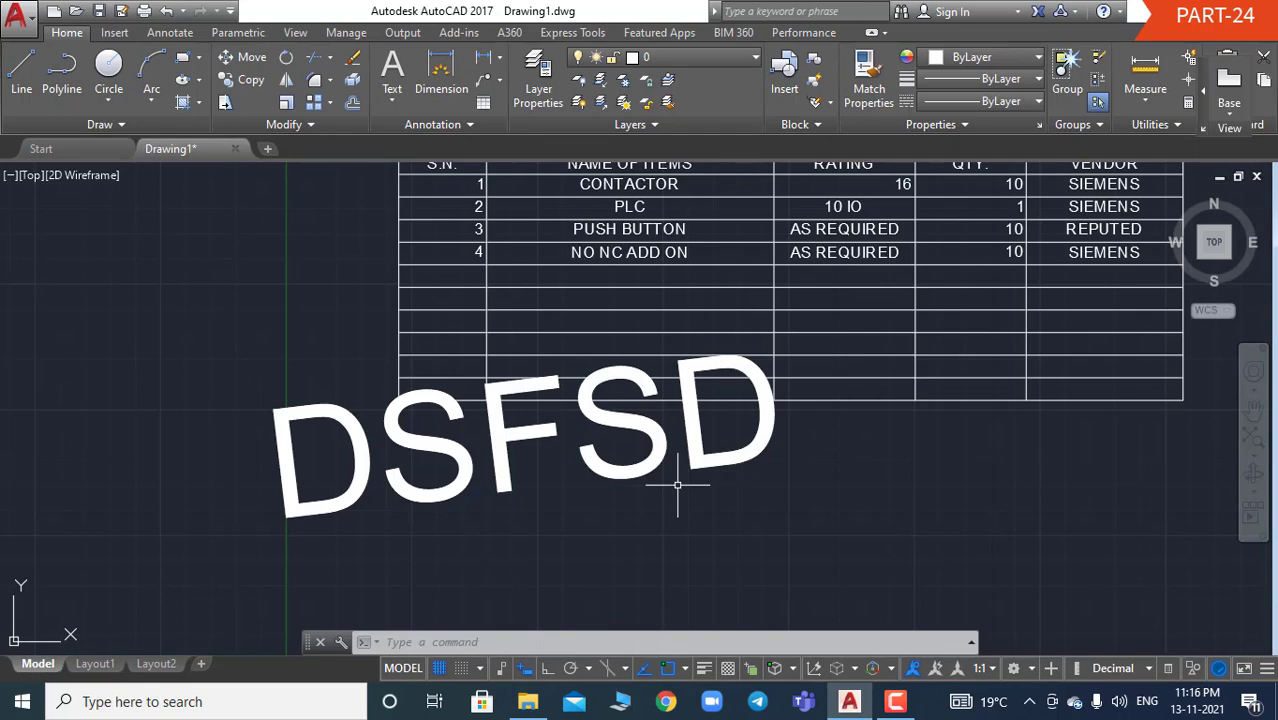
Review the complete BOM table from its title row down to its empty rows.
right_click(856, 440)
click(927, 240)
drag(927, 245, 713, 400)
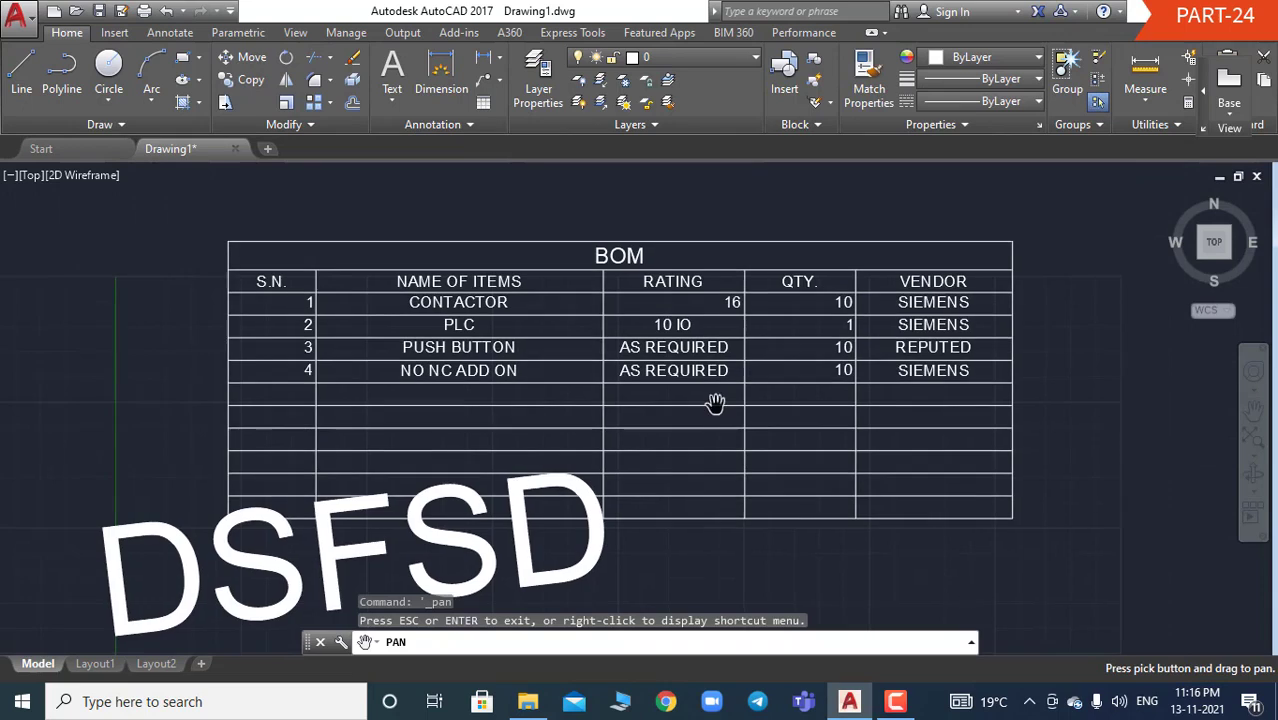
right_click(171, 246)
click(200, 253)
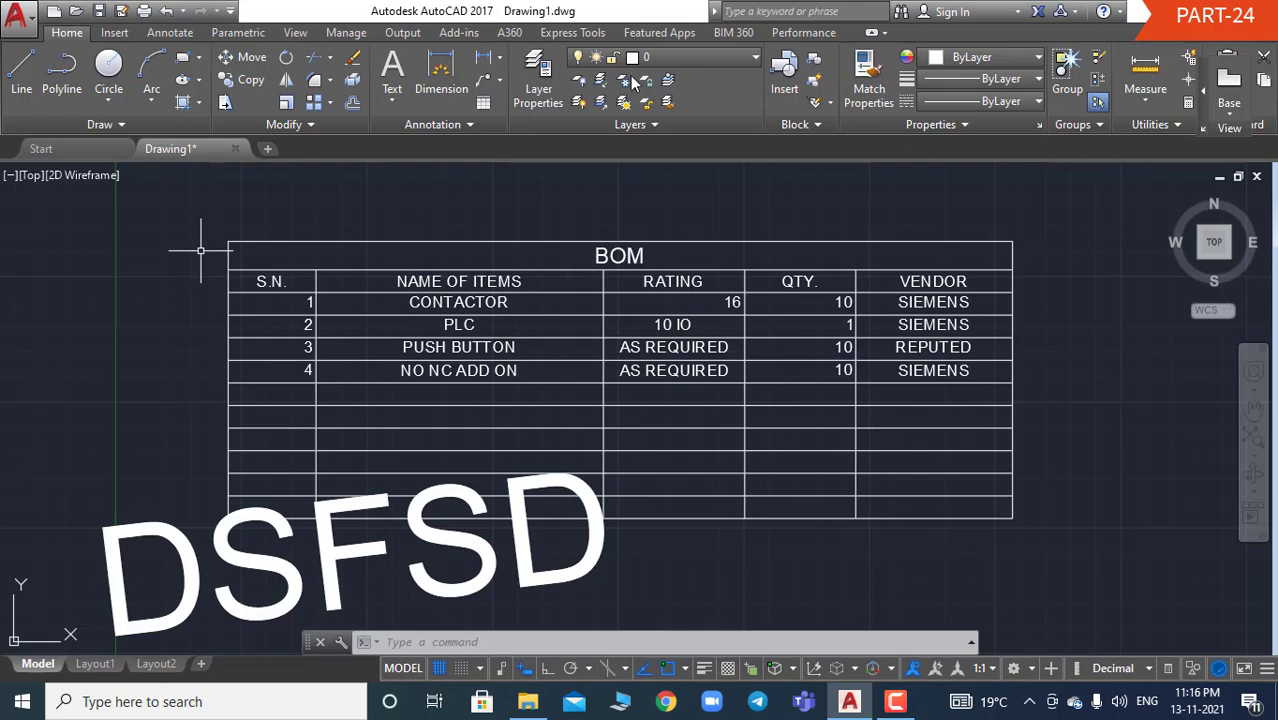
click(752, 358)
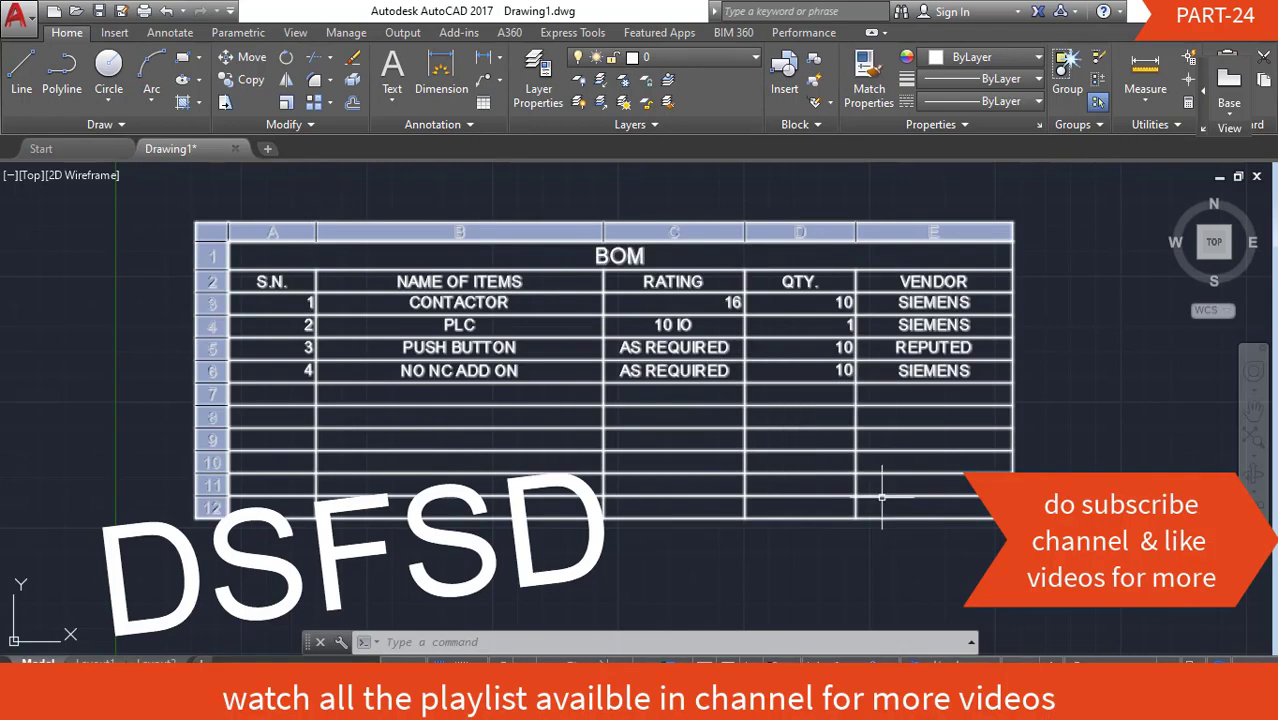